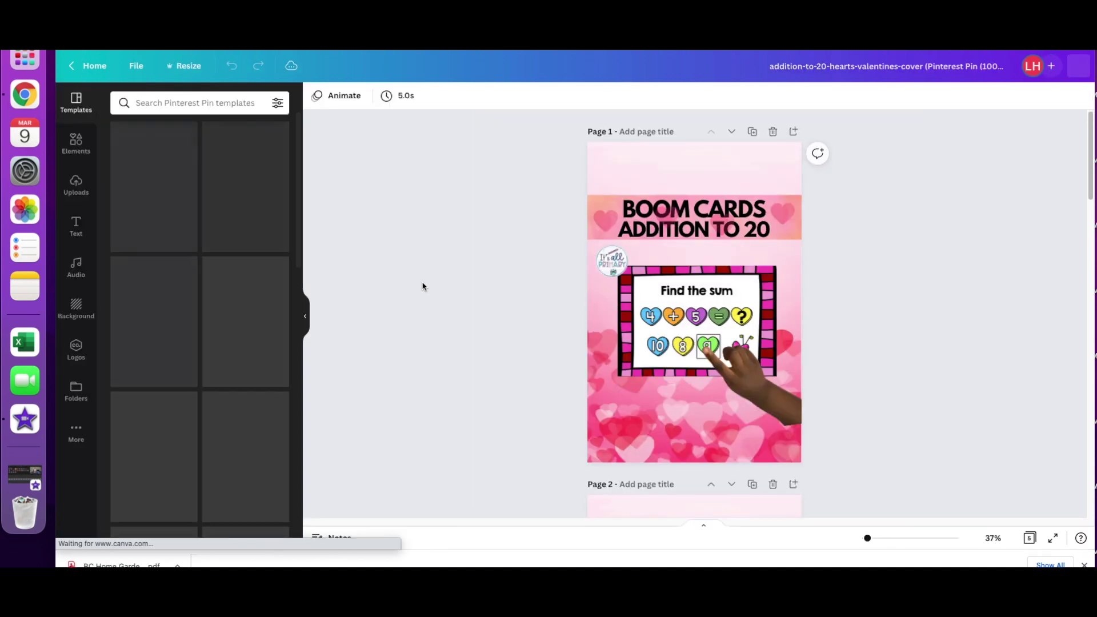
Move the banner image and BOOM CARDS ADDITION TO 20 title to page 1's upper edge, then enlarge the title and tablet image to nearly page width.
left_click_drag(772, 198, 774, 152)
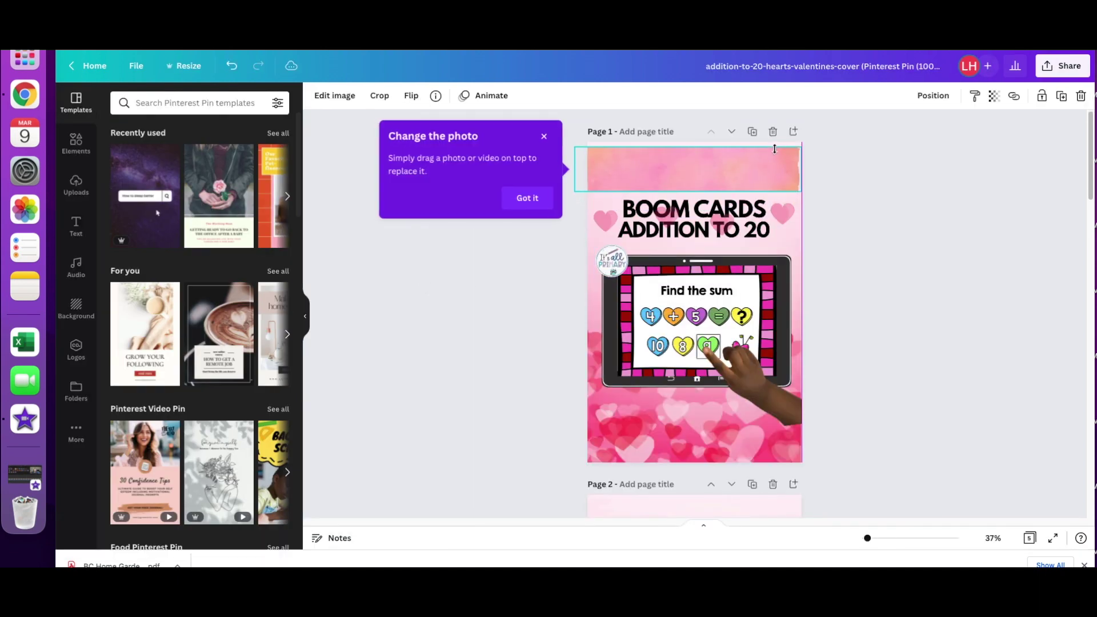
left_click_drag(744, 217, 745, 179)
left_click(468, 96)
left_click(467, 95)
left_click(738, 217)
left_click_drag(738, 217, 643, 269)
left_click(505, 213)
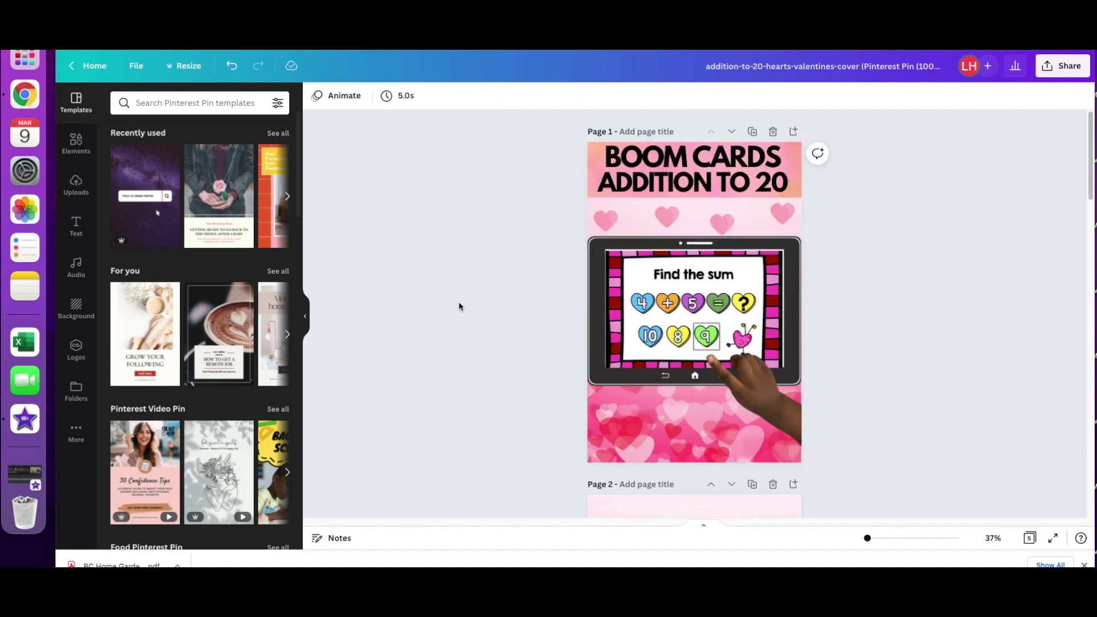
Add a subheading reading BOOM LEARNING: IT'S ALL PRIMARY along the lower edge of page 1 and enlarge it to nearly page width.
left_click(77, 229)
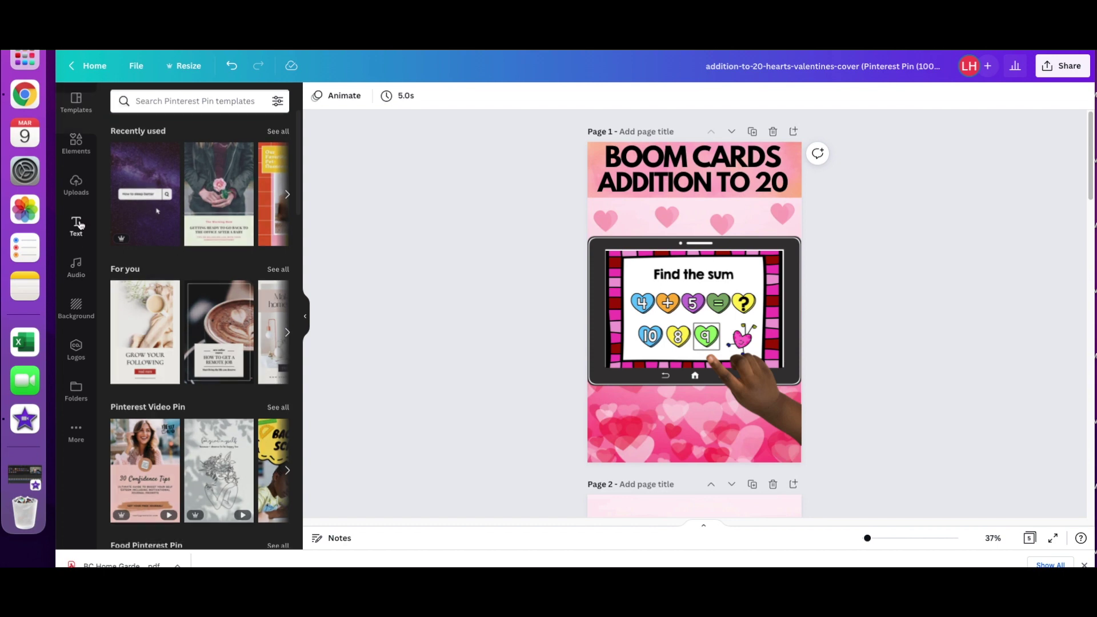
left_click(178, 203)
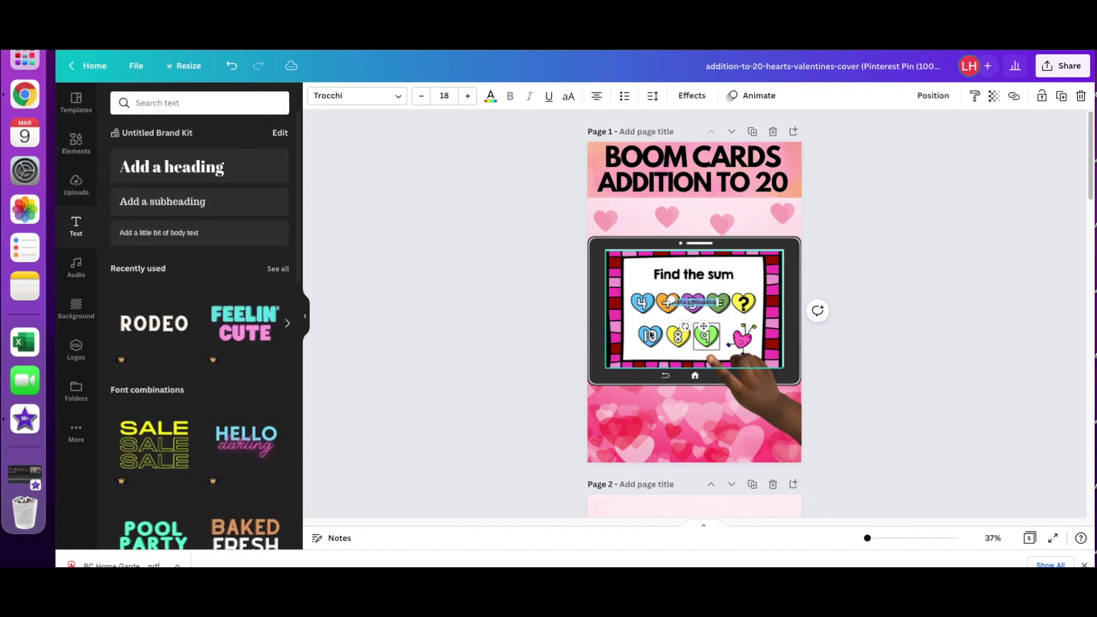
left_click_drag(707, 327, 705, 476)
type("LEARNING IT'S ALL")
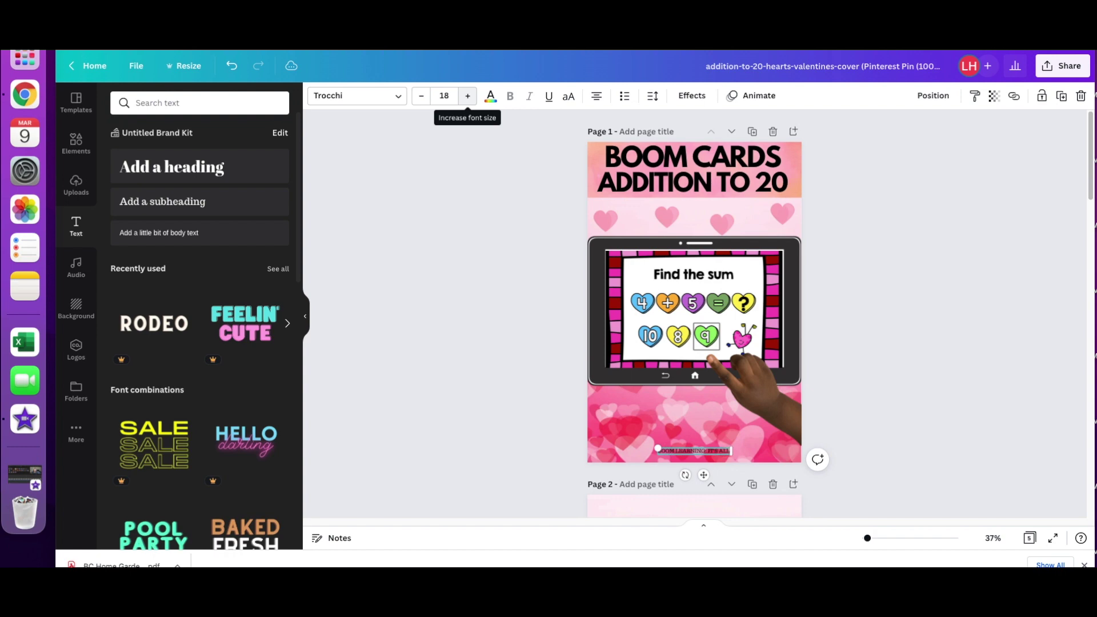
left_click(467, 95)
left_click(467, 96)
left_click(491, 225)
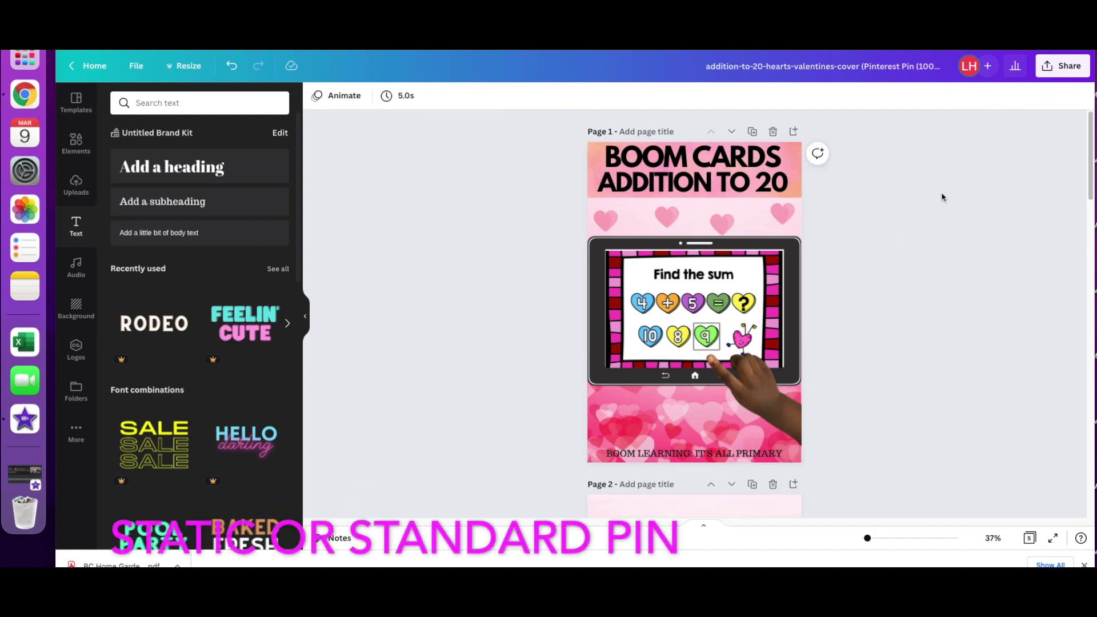
Download only page 1 as a PNG and save the file to the LaCie drive.
left_click(1062, 66)
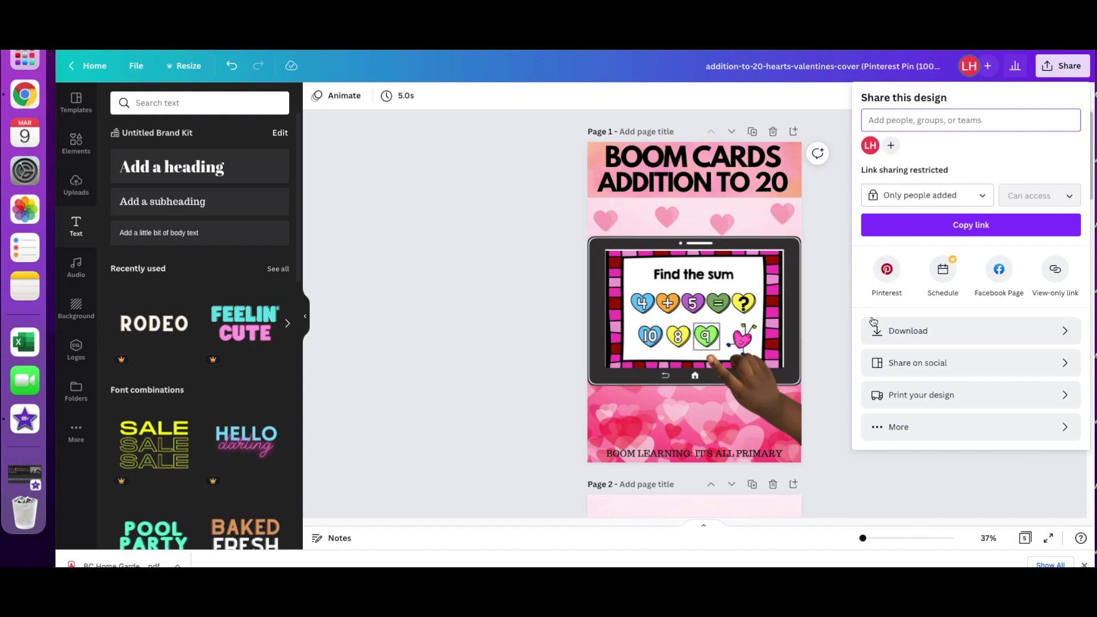
left_click(879, 334)
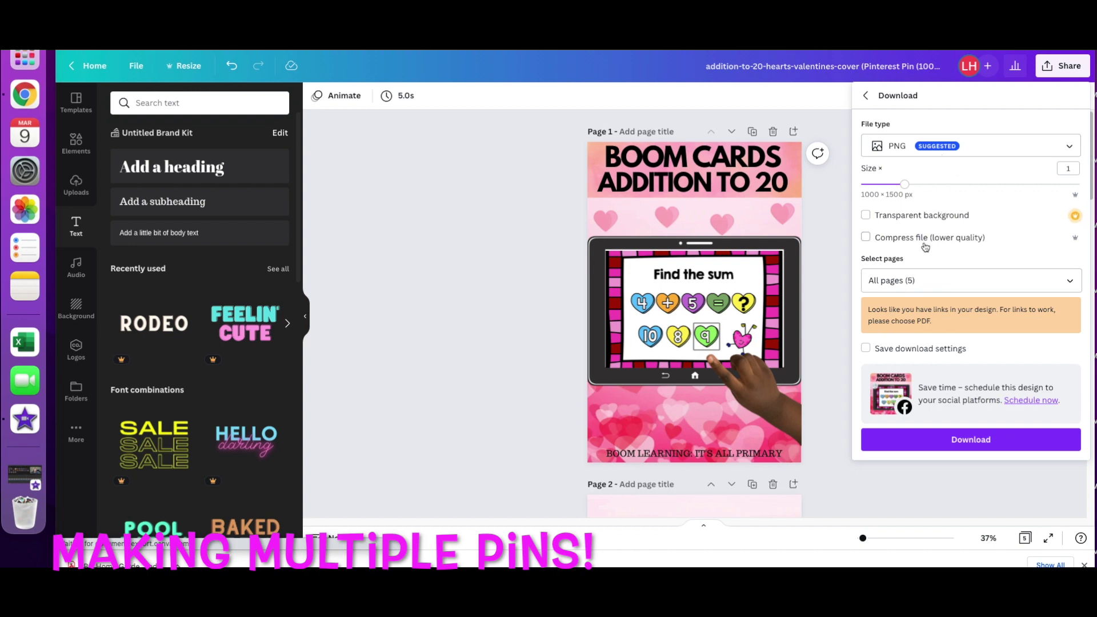
left_click(1066, 285)
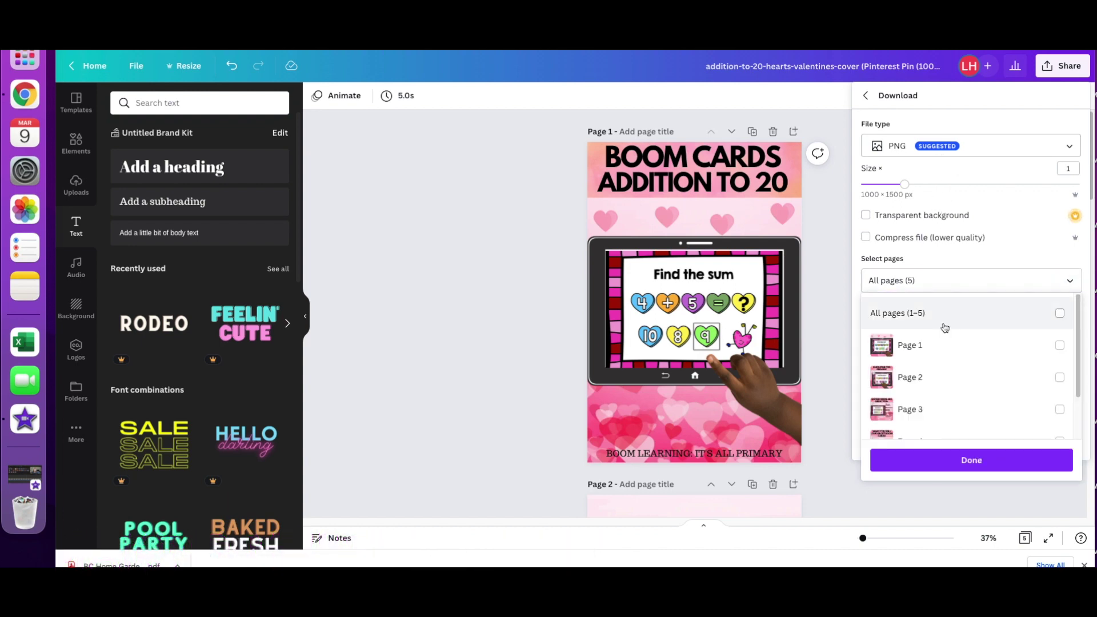
left_click(1059, 347)
left_click(971, 460)
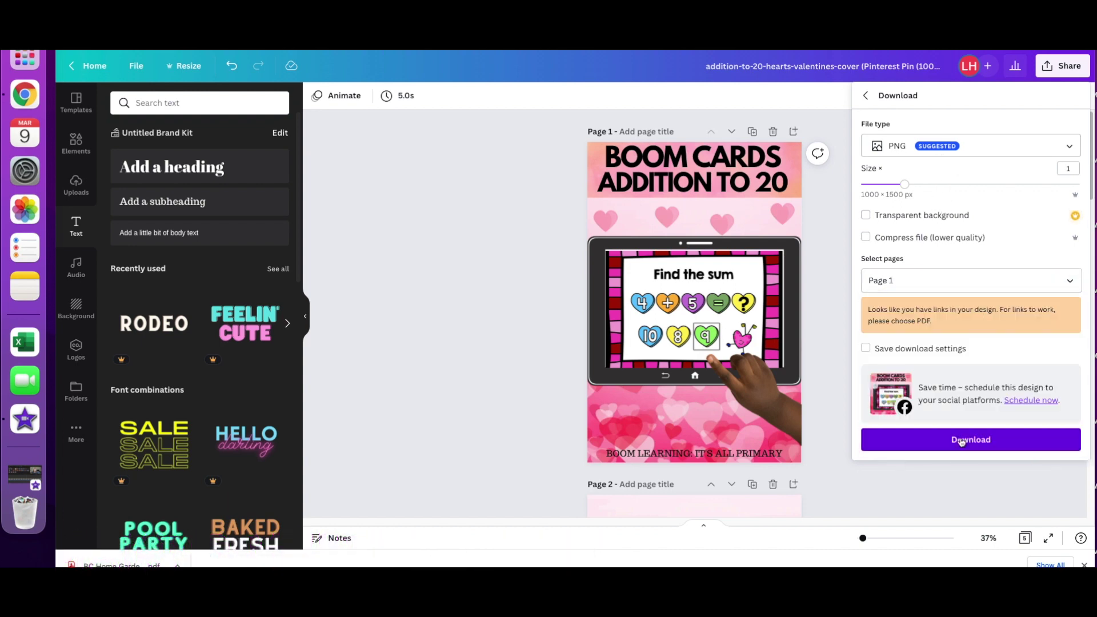
left_click(970, 439)
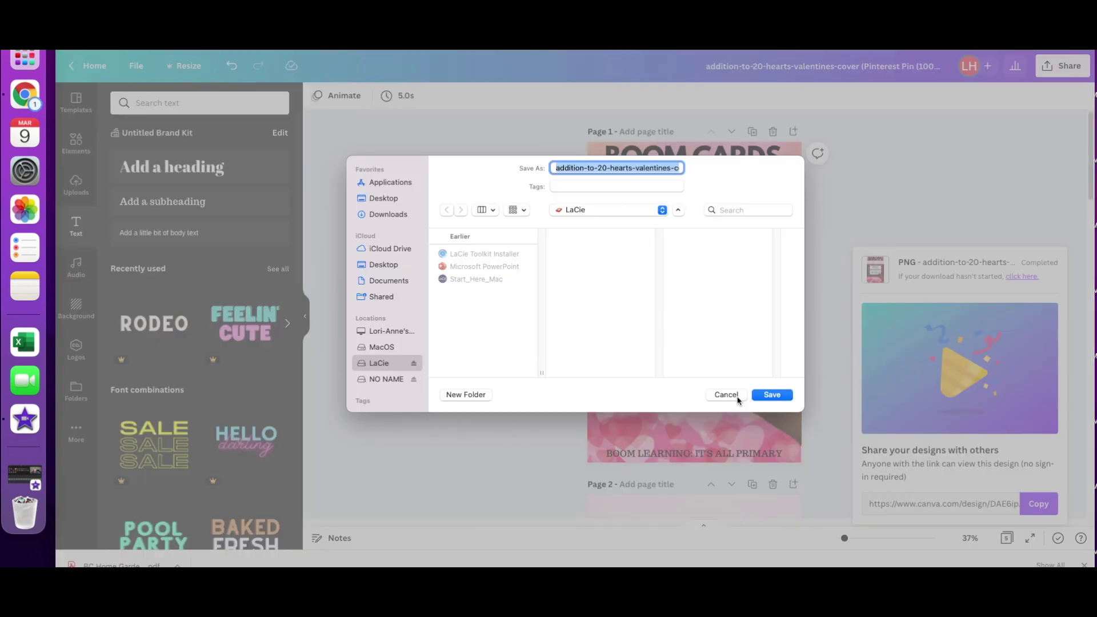
left_click(767, 397)
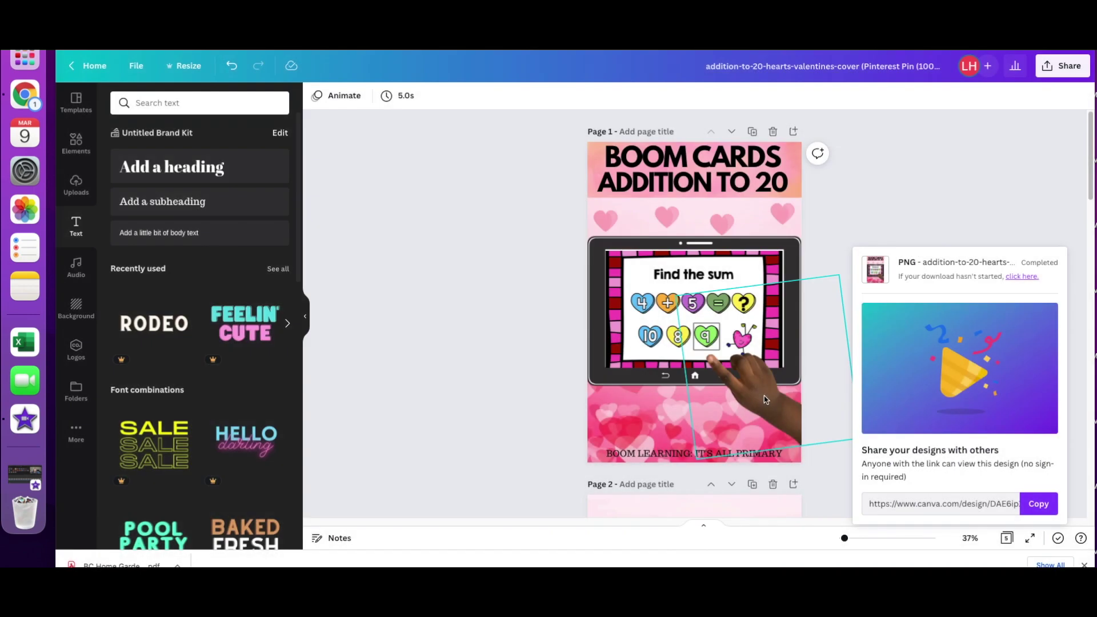
left_click(399, 279)
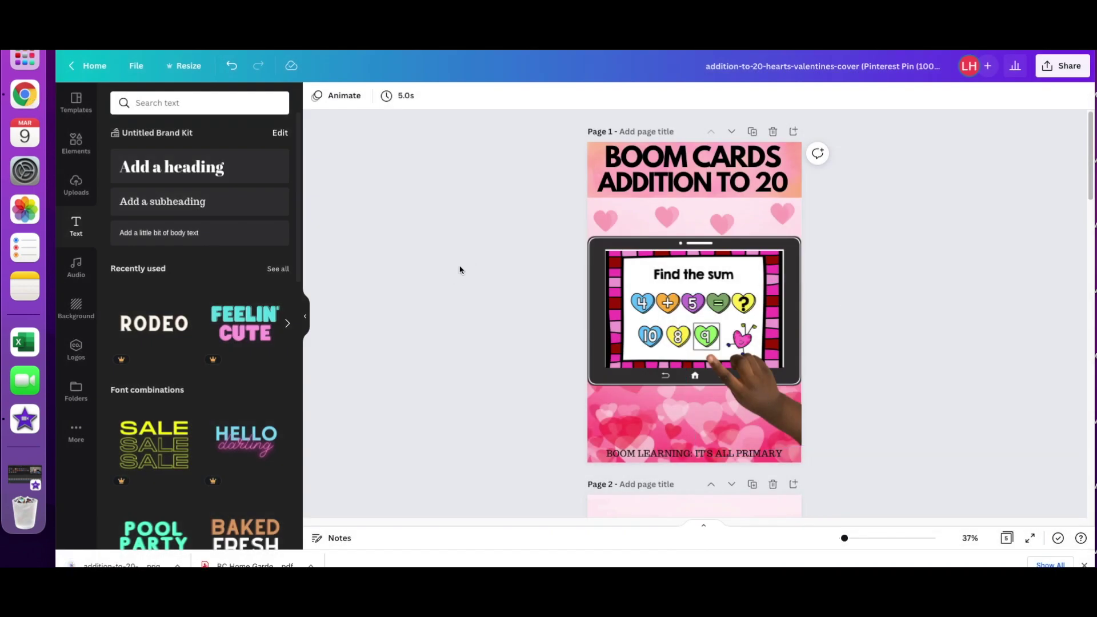
Duplicate page 1 and replace the copy's pink hearts background with the recently used candy hearts photo.
left_click(752, 132)
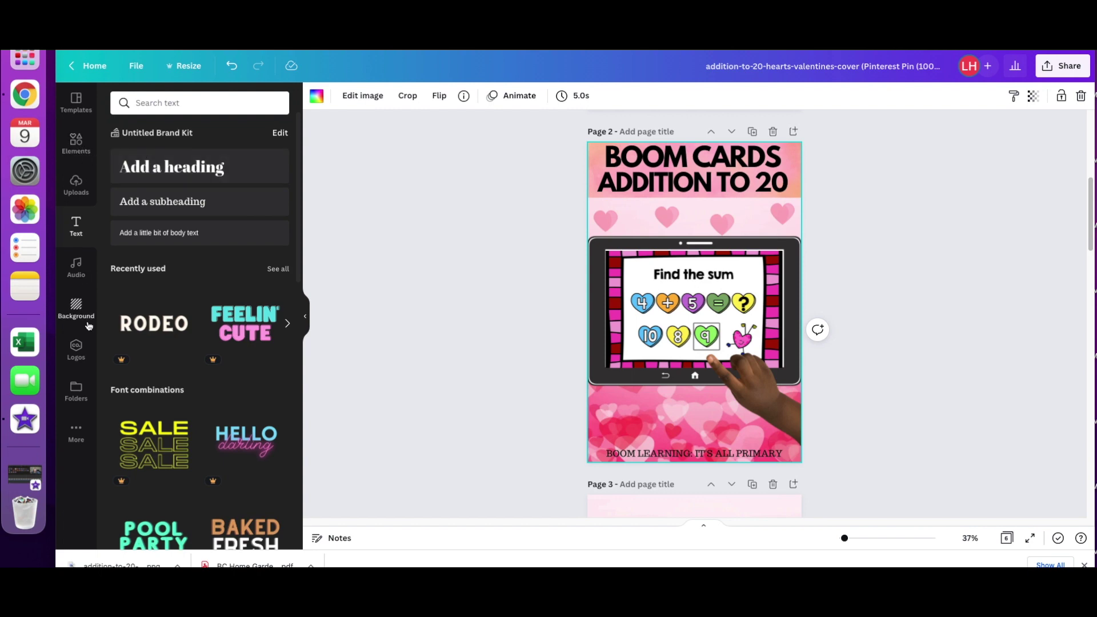
left_click(77, 307)
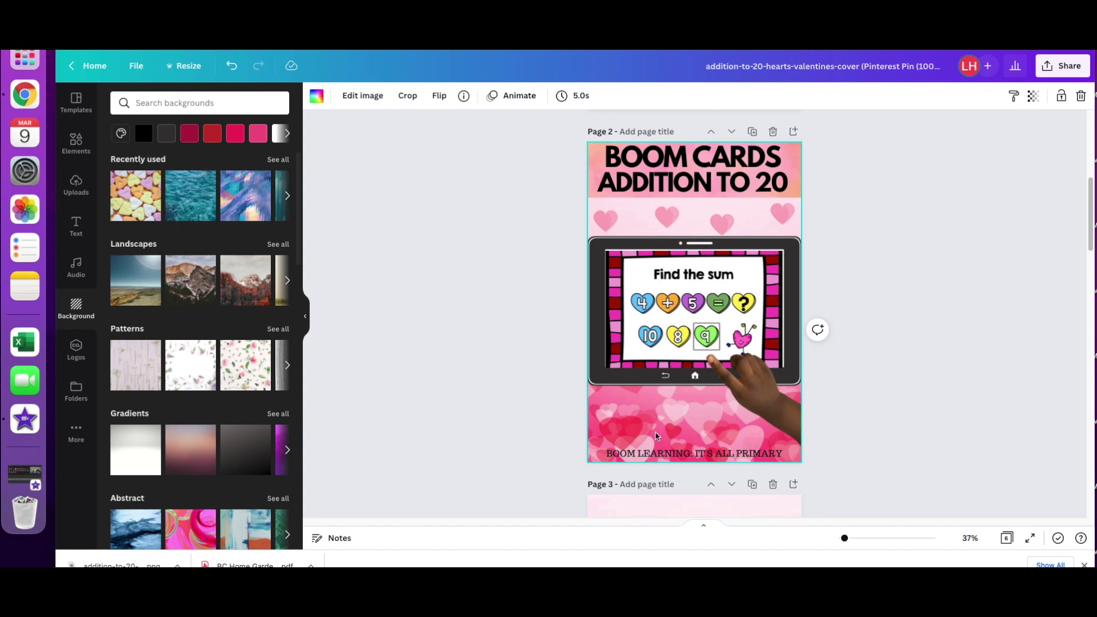
key("Delete")
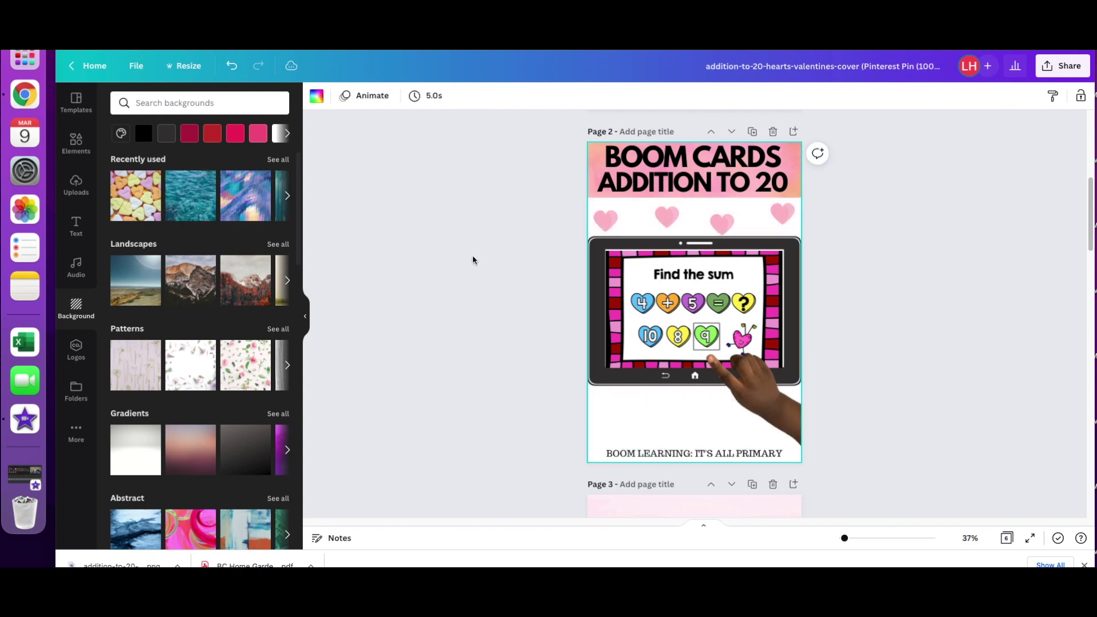
left_click(147, 178)
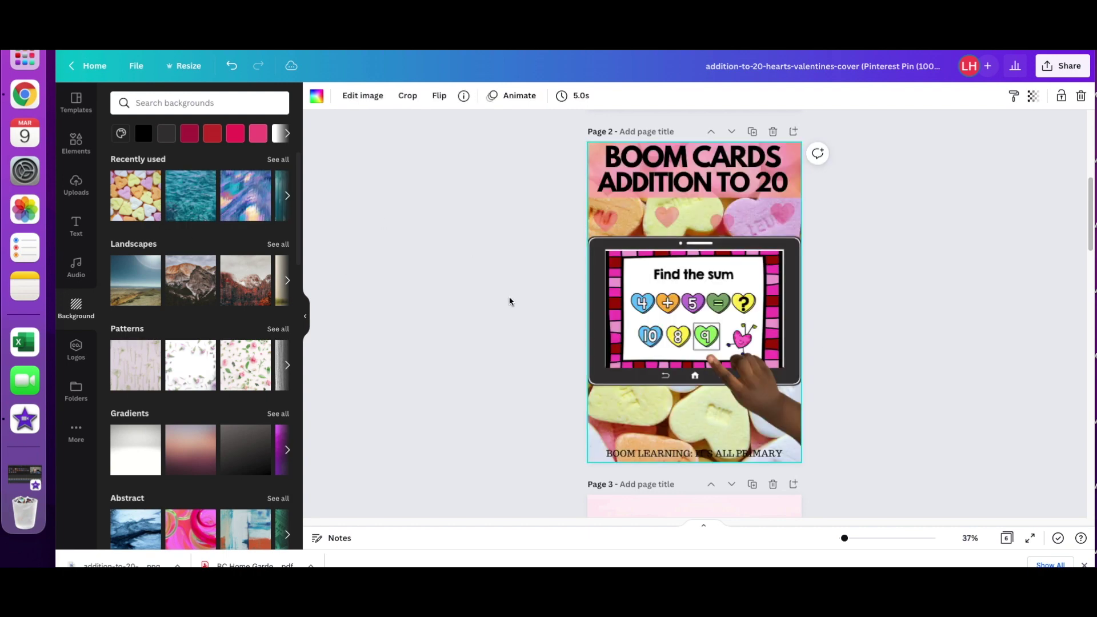
Reorder the page 2 title so it reads ADDITION TO 20 on the first line and BOOM CARDS on the second.
left_click(781, 156)
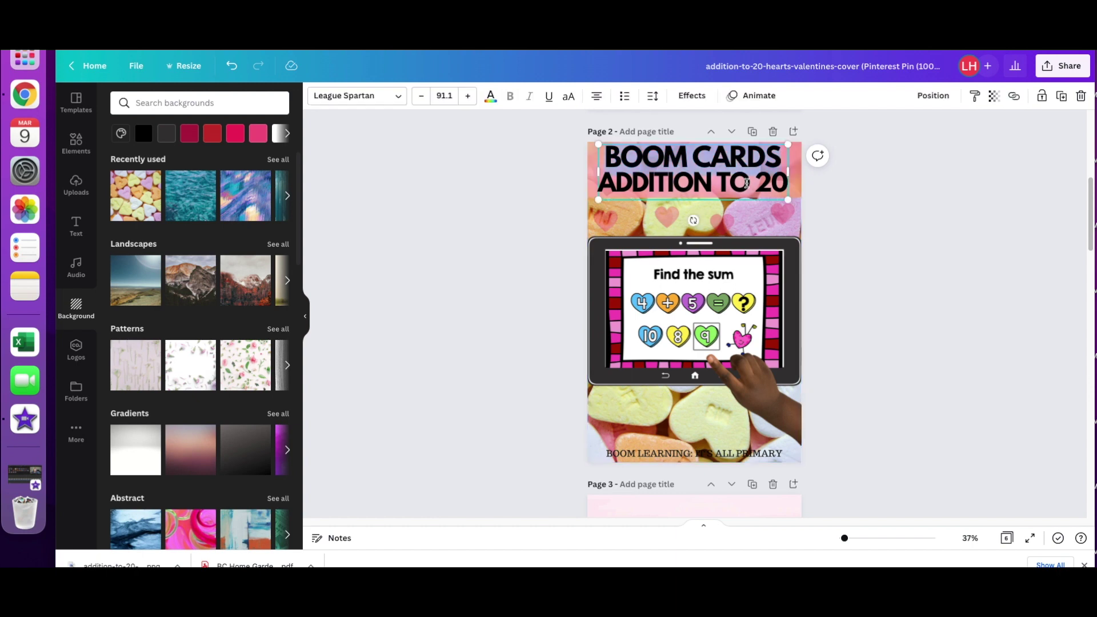
key("BackSpace")
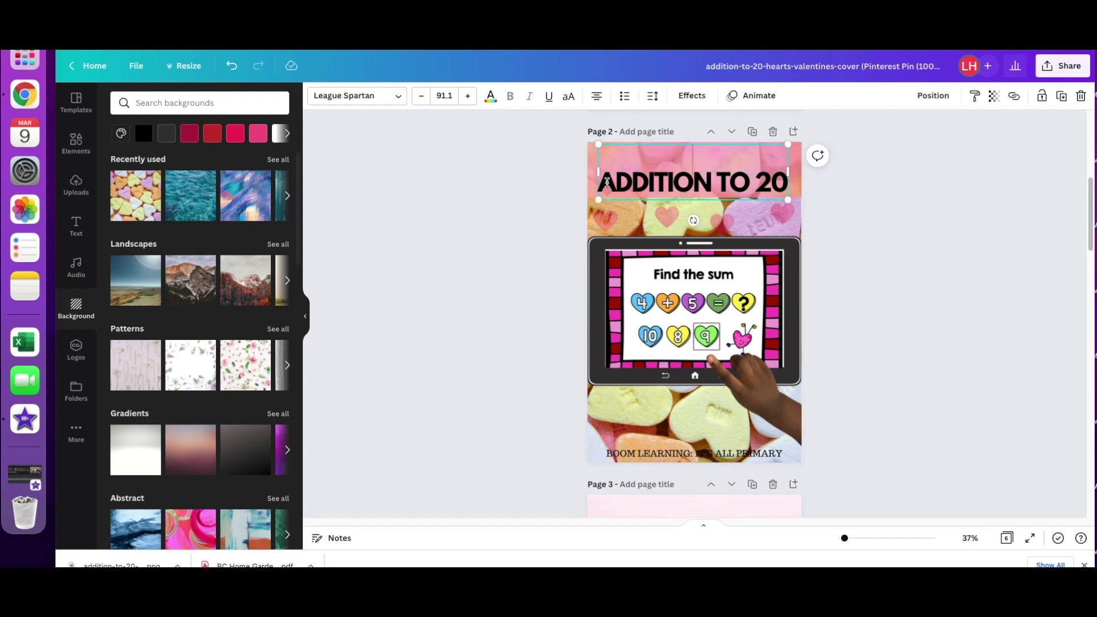
key("Delete")
key("Return")
type("BOOM CARDS")
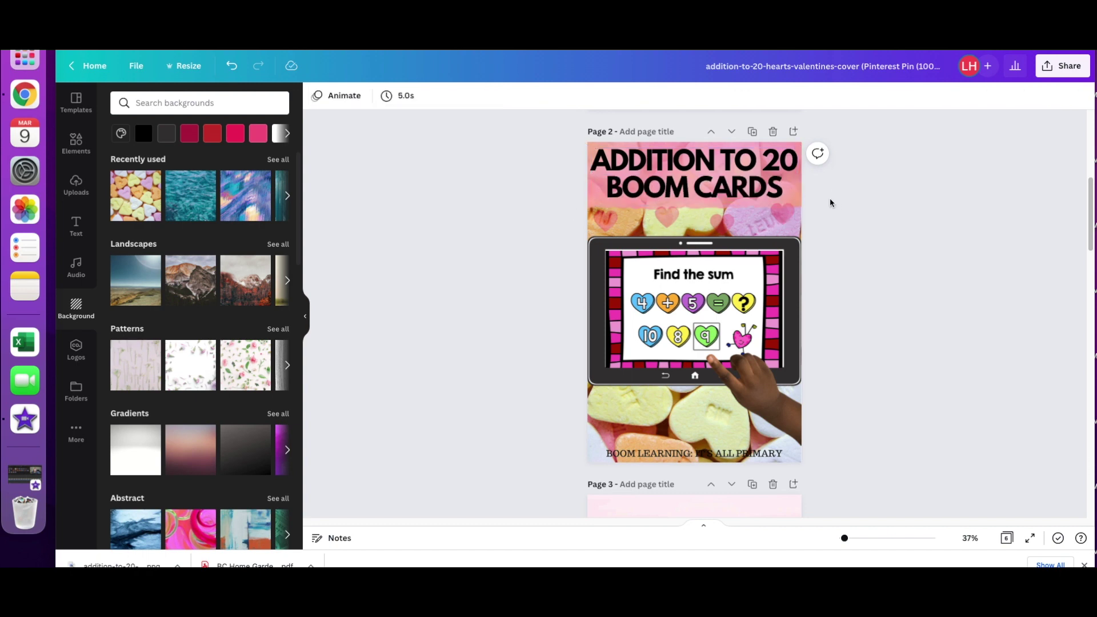
Try the Flint photo filter on the pink banner image behind the page 2 title, and delete the banner image.
left_click(804, 188)
left_click_drag(307, 247, 310, 400)
left_click(273, 293)
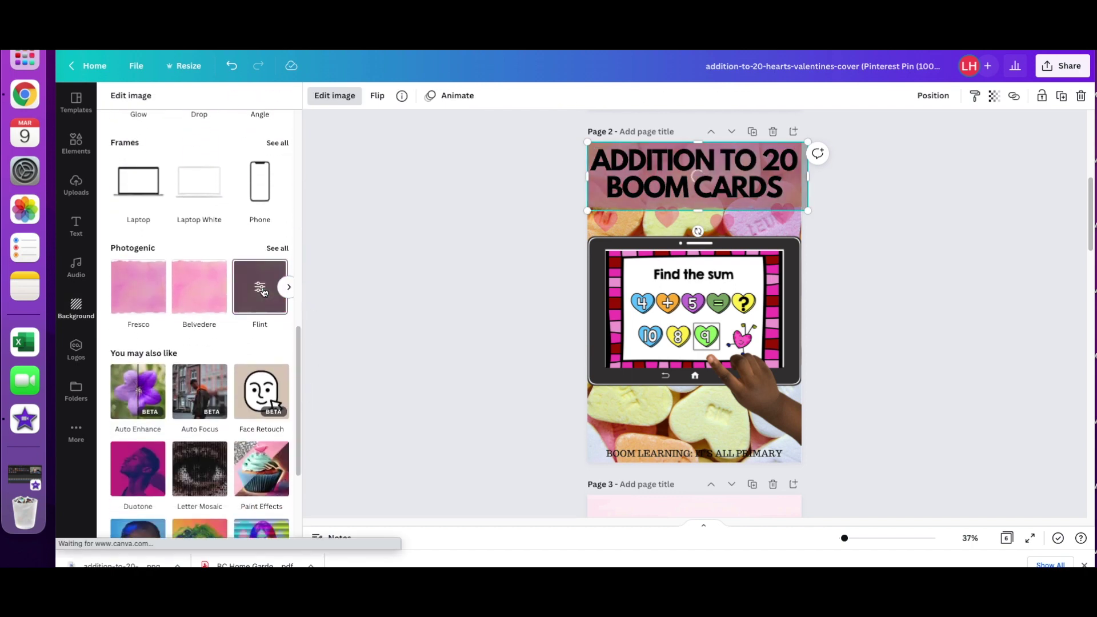
left_click(277, 249)
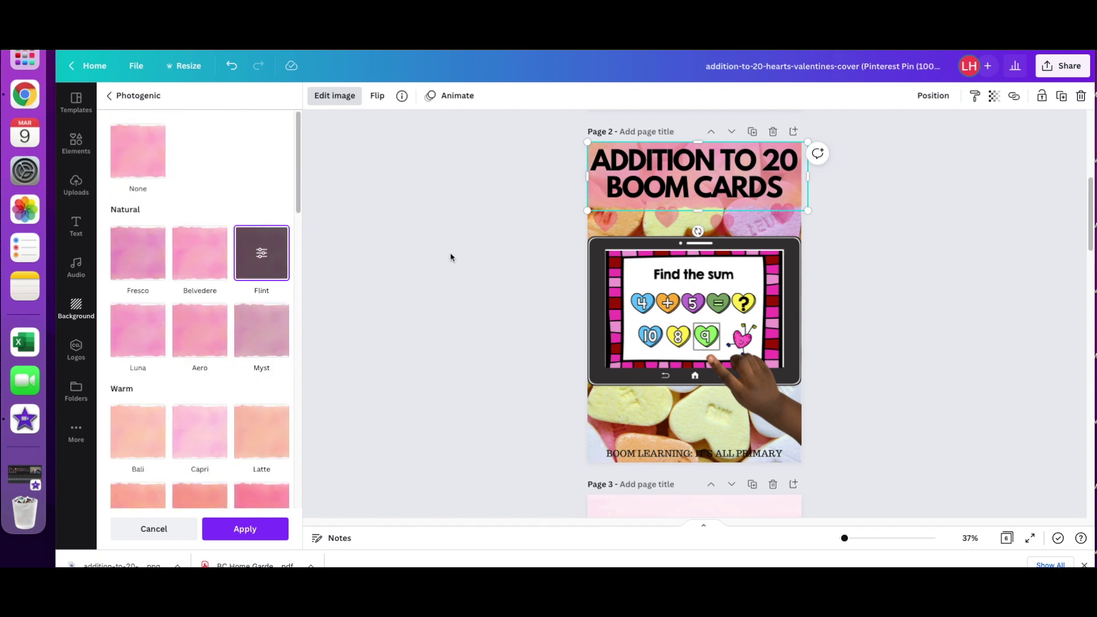
left_click(374, 188)
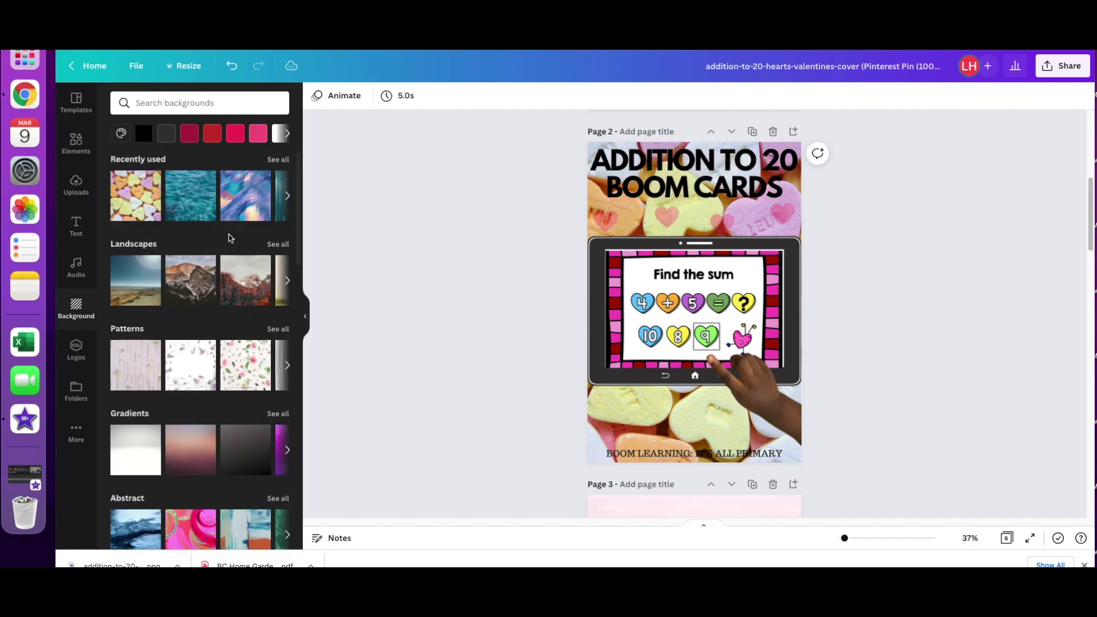
Insert a square shape on page 2, stretch it into a full-width banner over the title, and send it backward behind the text.
left_click(76, 143)
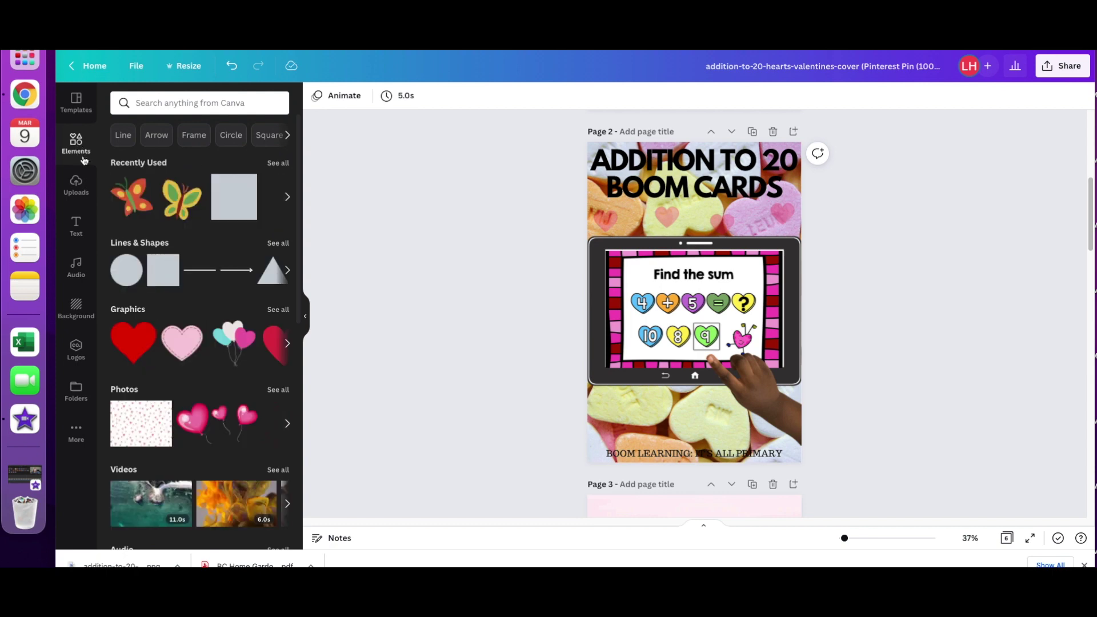
left_click(165, 278)
left_click_drag(686, 294, 642, 192)
left_click_drag(709, 201, 802, 201)
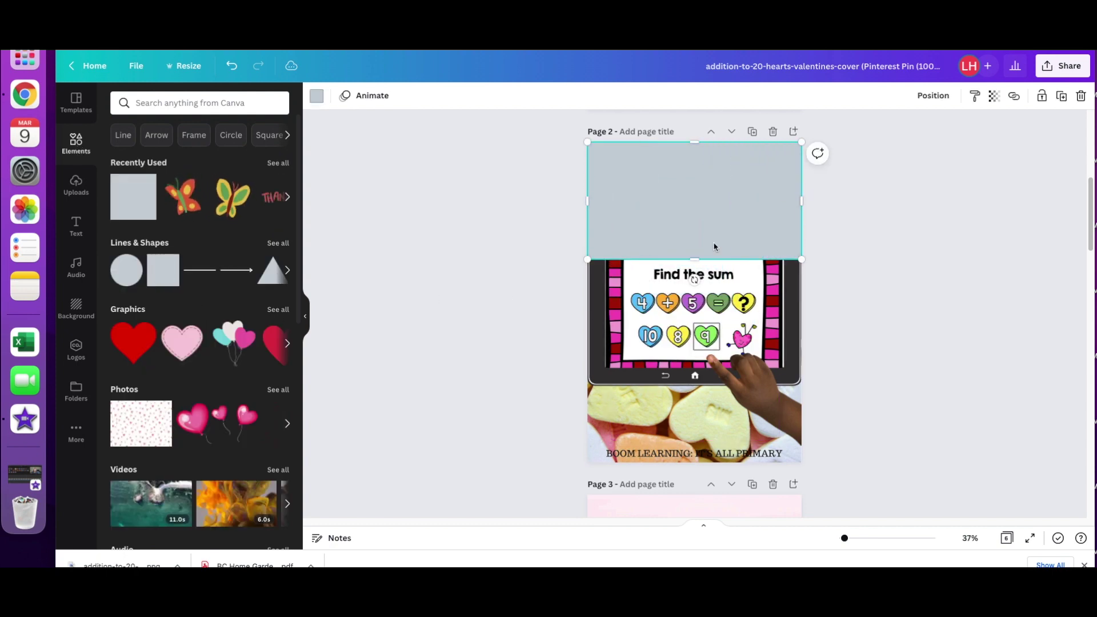
left_click_drag(694, 259, 693, 205)
left_click(932, 96)
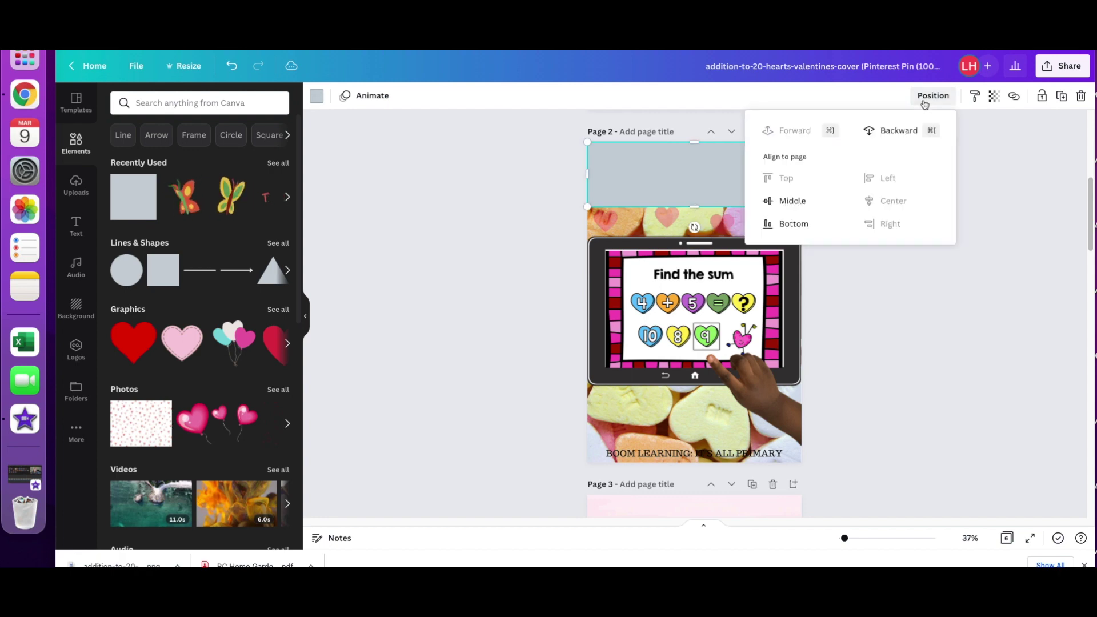
left_click(882, 132)
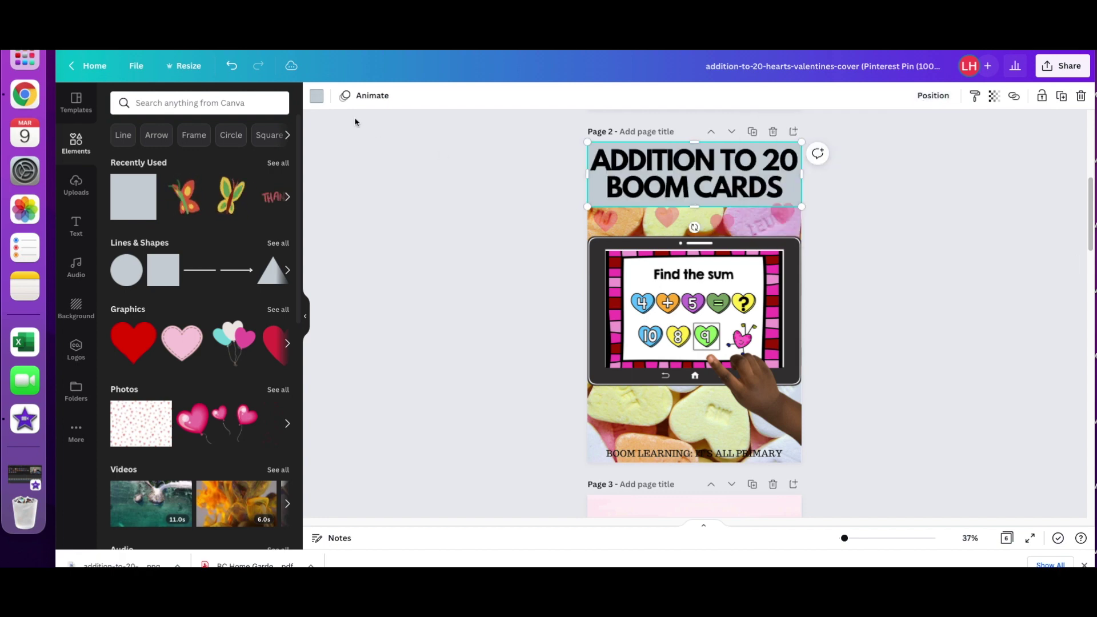
Search the colors for BRIGHT pink and fill the title banner with the light pink from the Summer Popsicle palette.
left_click(316, 96)
left_click(198, 102)
type("BRIGHT pink")
left_click(215, 304)
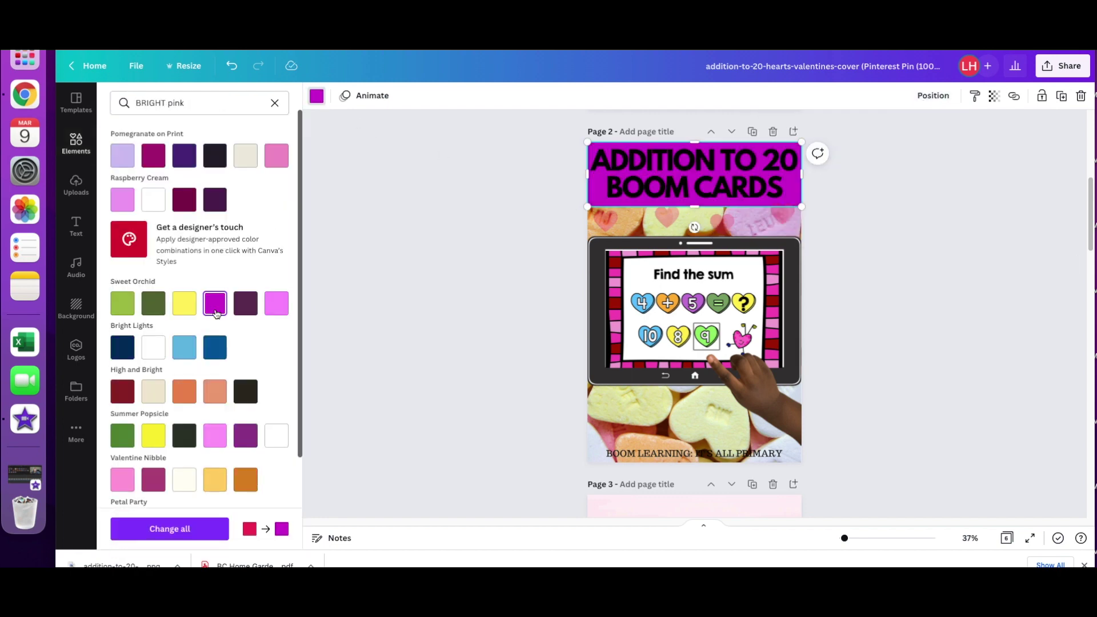
left_click(215, 437)
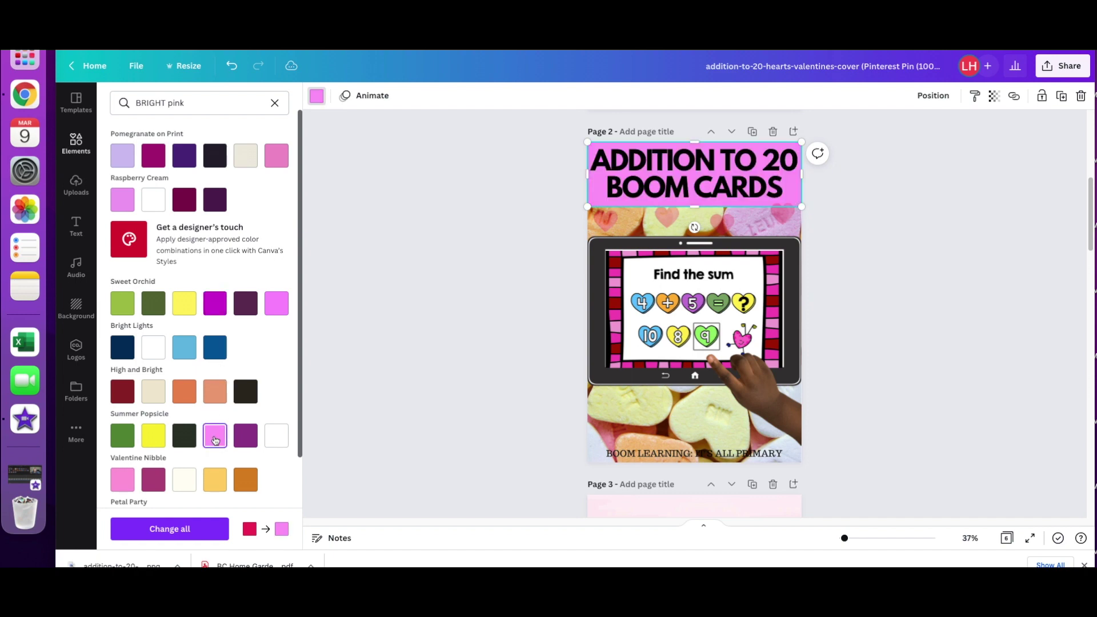
left_click(421, 338)
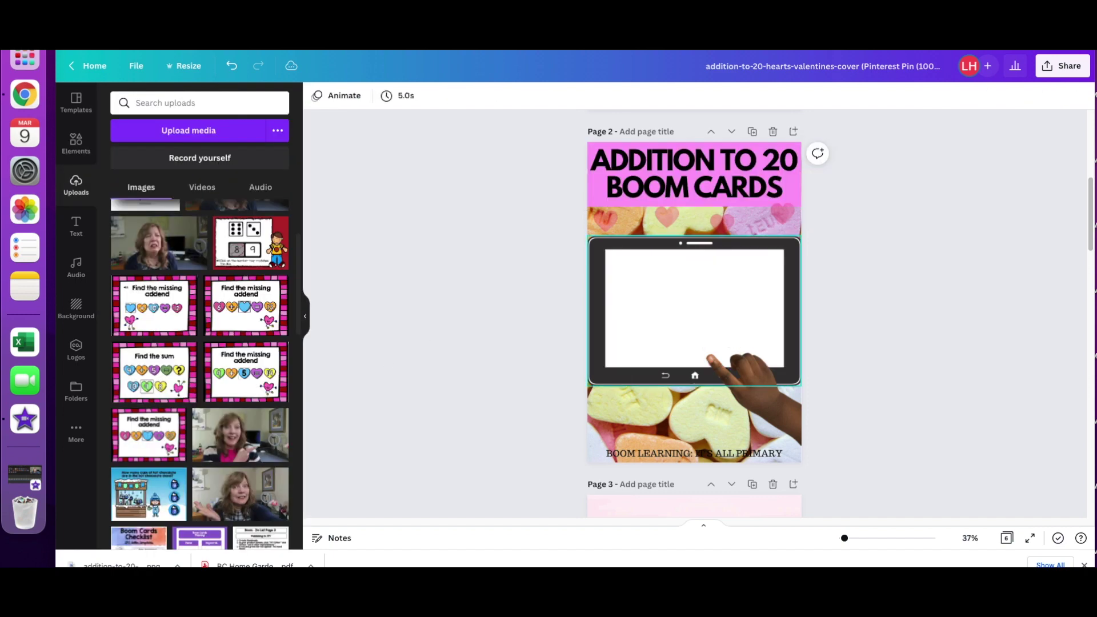
Replace the Find the sum card with the uploaded Find the missing addend card, resized to fill the tablet screen.
left_click(159, 321)
left_click_drag(640, 342, 607, 365)
left_click_drag(749, 264, 769, 249)
left_click_drag(771, 307, 786, 309)
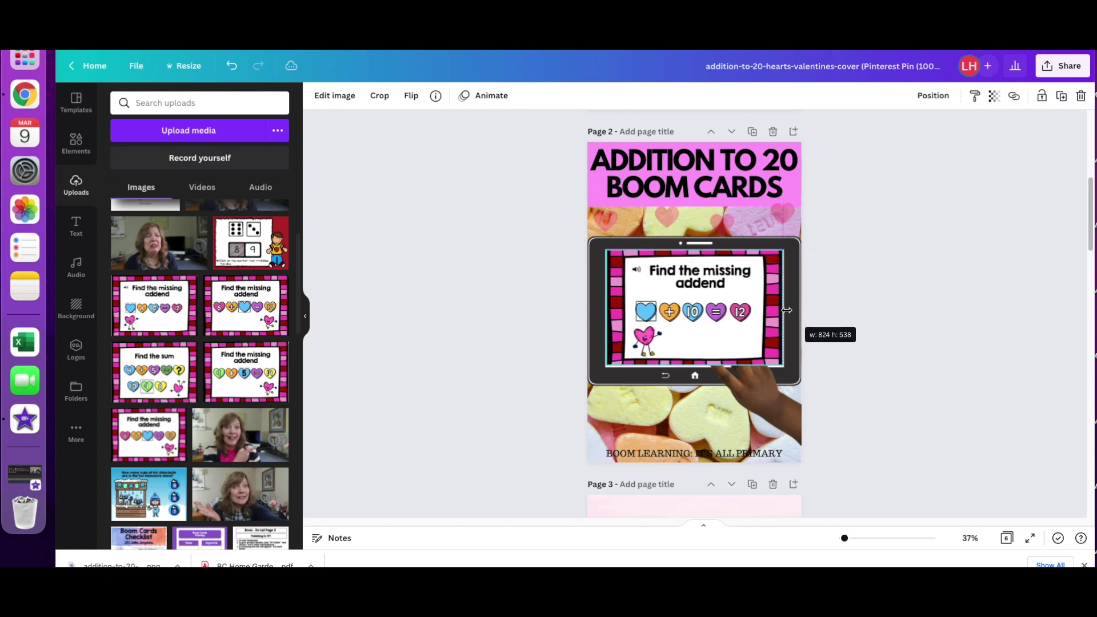
left_click_drag(695, 366, 697, 372)
Replace the pointing hand on page 2 with the uploaded open hand in a white sleeve, rotated and positioned over the card's heart character.
left_click(769, 405)
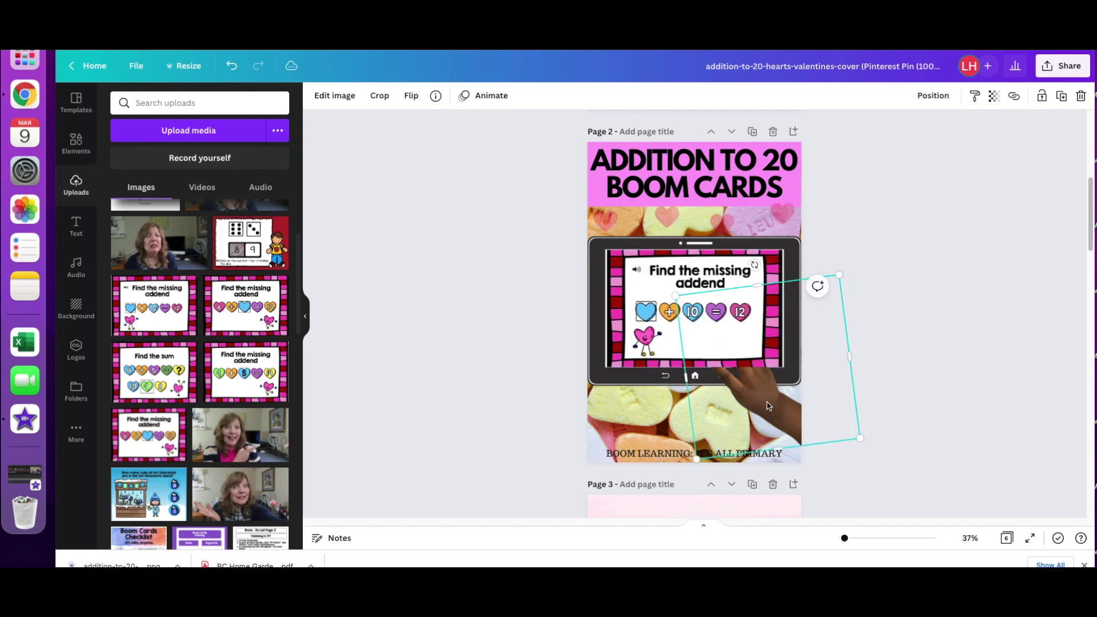
scroll(144, 463, "down", 10)
left_click_drag(144, 463, 791, 429)
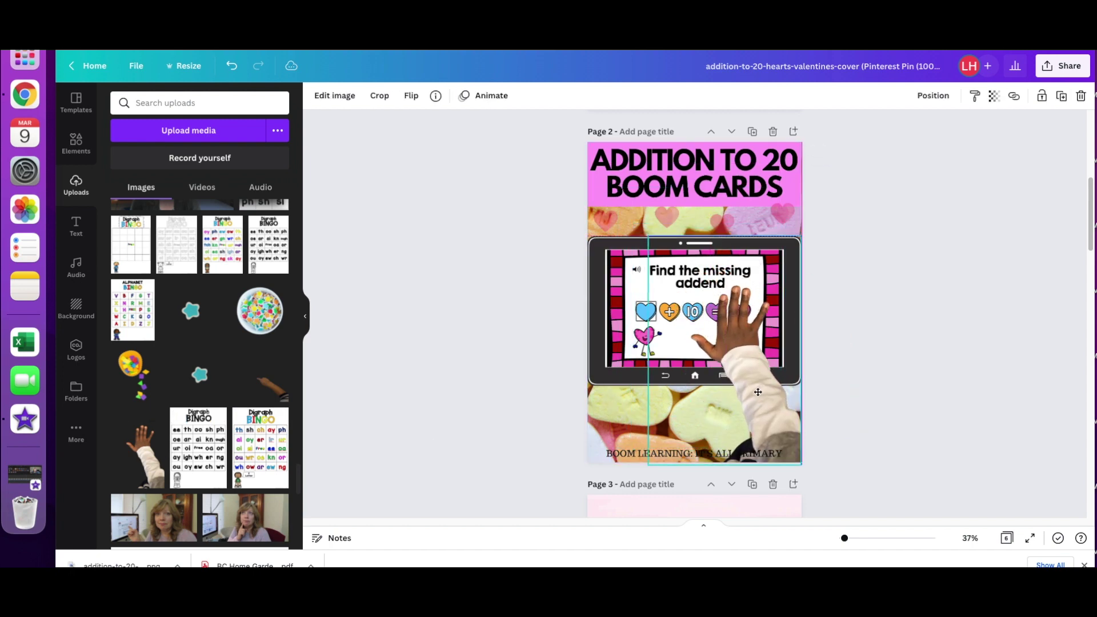
left_click_drag(656, 237, 670, 262)
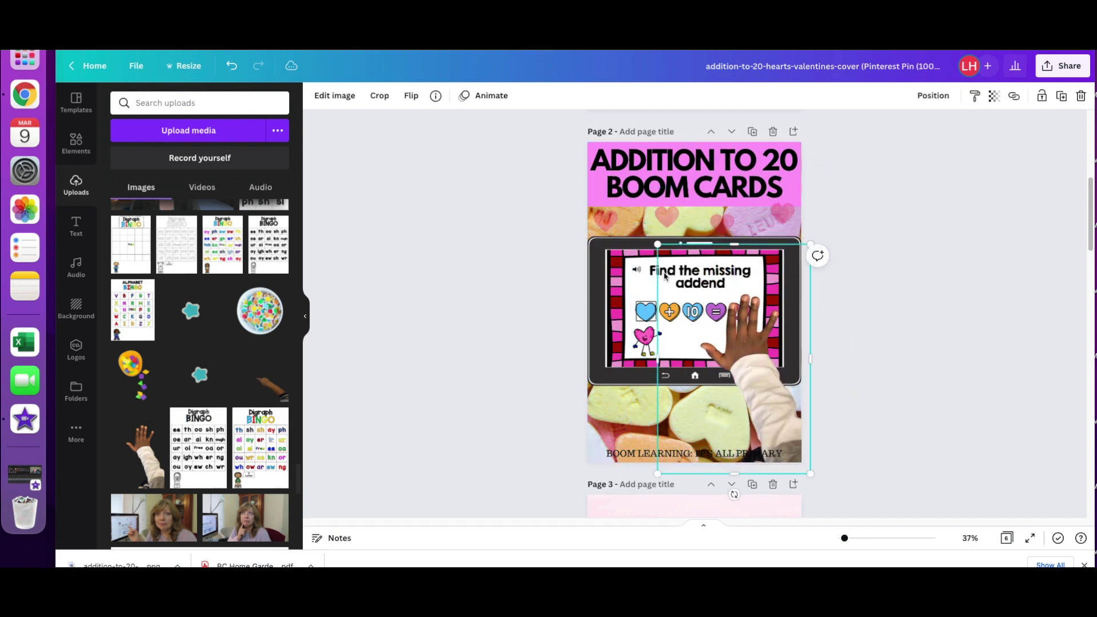
left_click_drag(740, 487, 690, 473)
left_click_drag(747, 410, 632, 403)
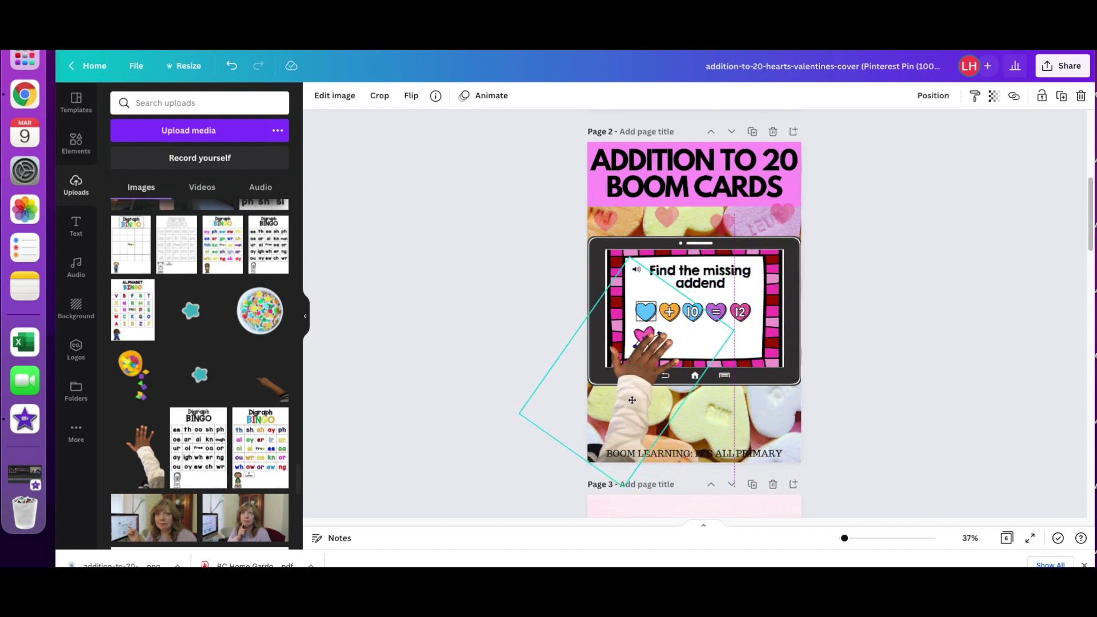
Apply the Block page animation to page 2 after trying the Pan animation.
key("Escape")
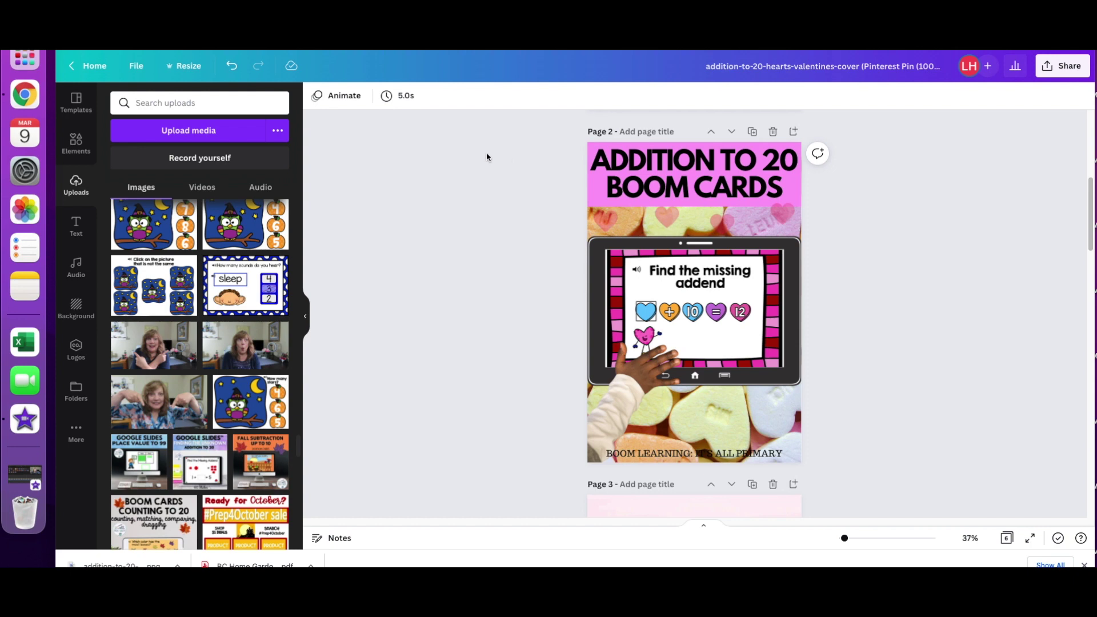
left_click(342, 96)
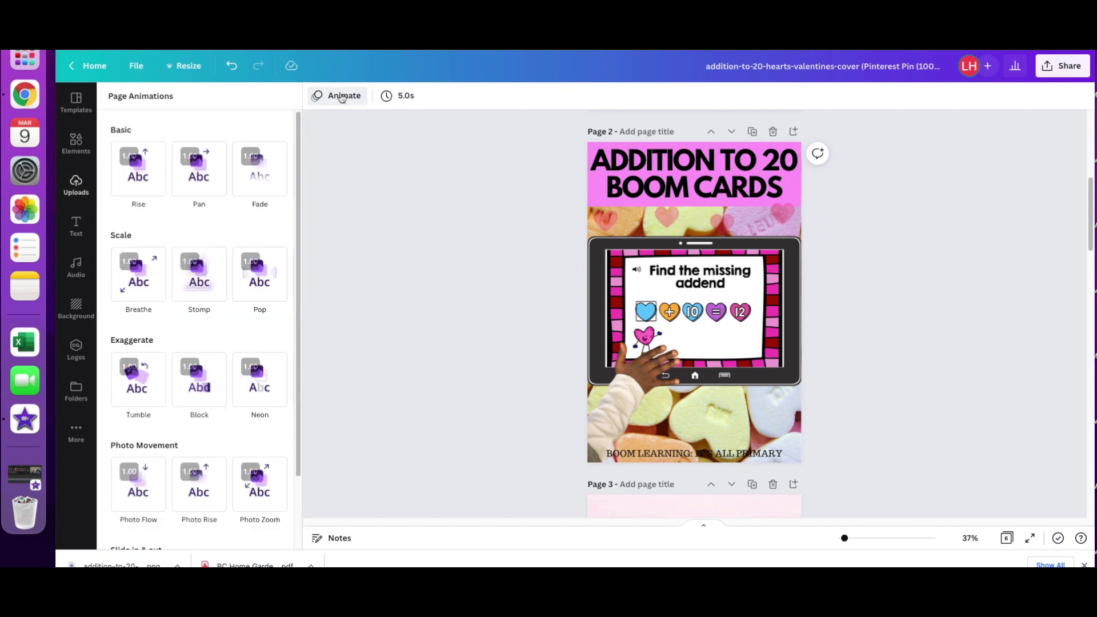
left_click(200, 174)
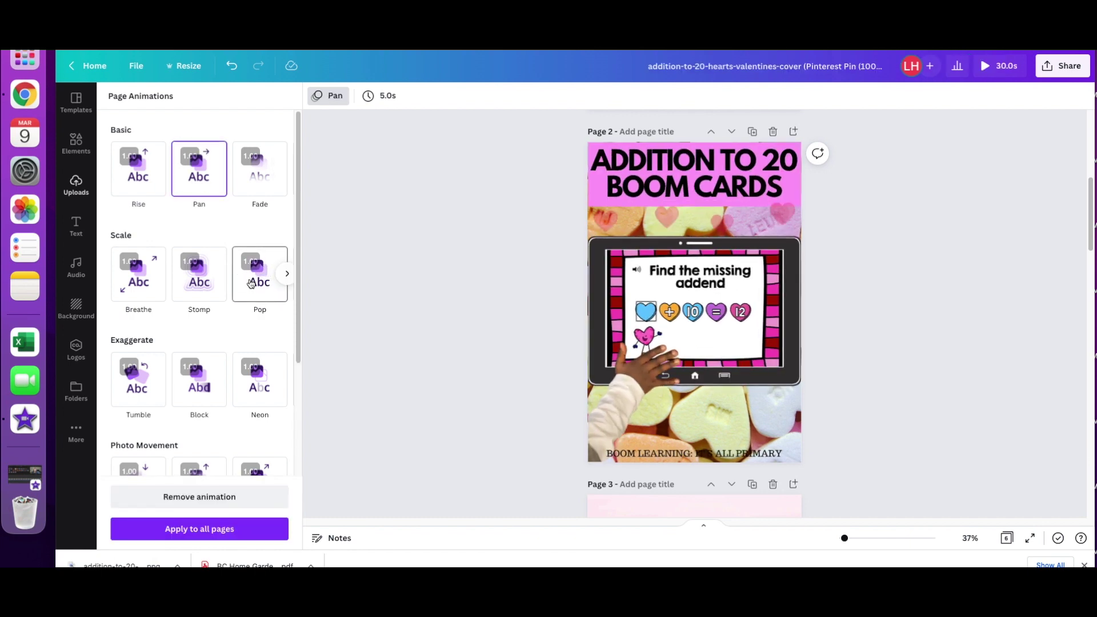
left_click(201, 380)
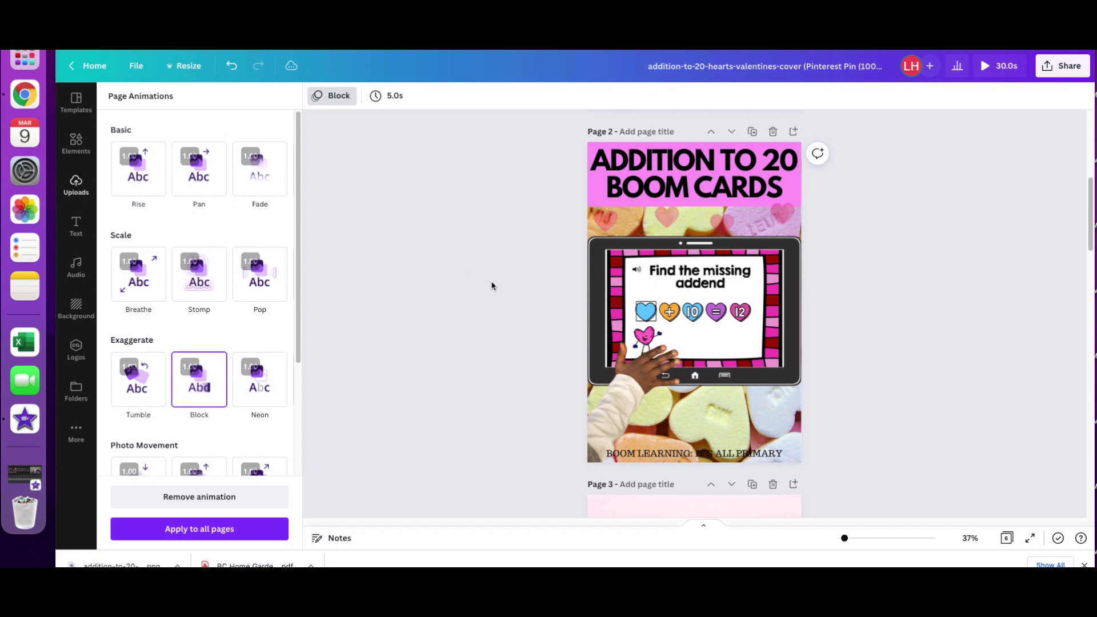
Search the elements for candy hearts and place the pink TRUE LOVE heart over the candy background near page 2's lower-right corner.
left_click(76, 143)
left_click(176, 101)
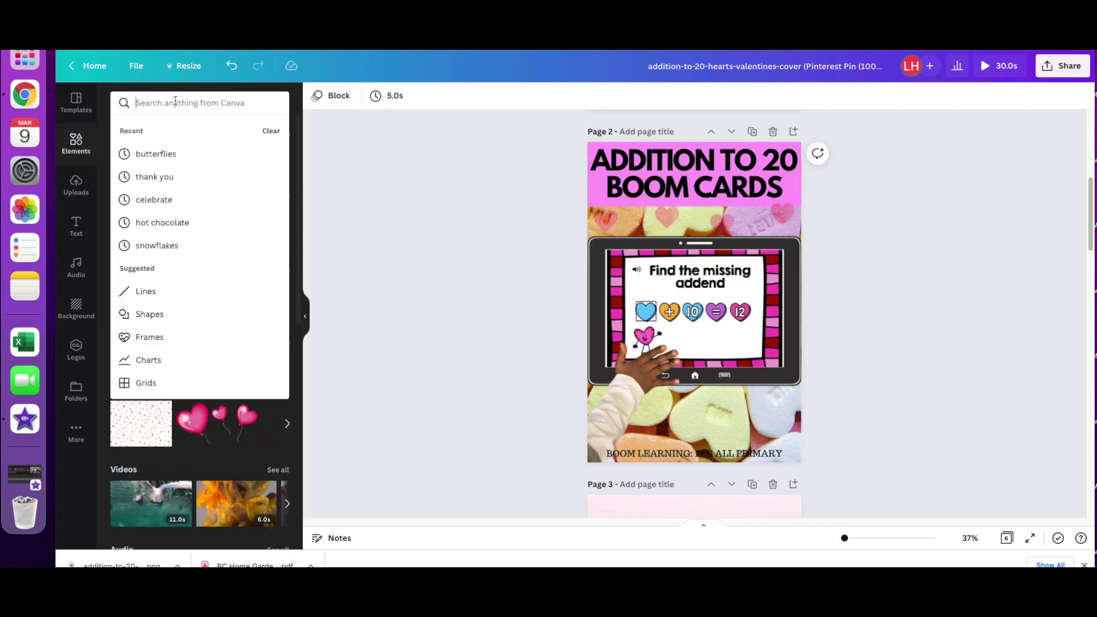
type("candy ")
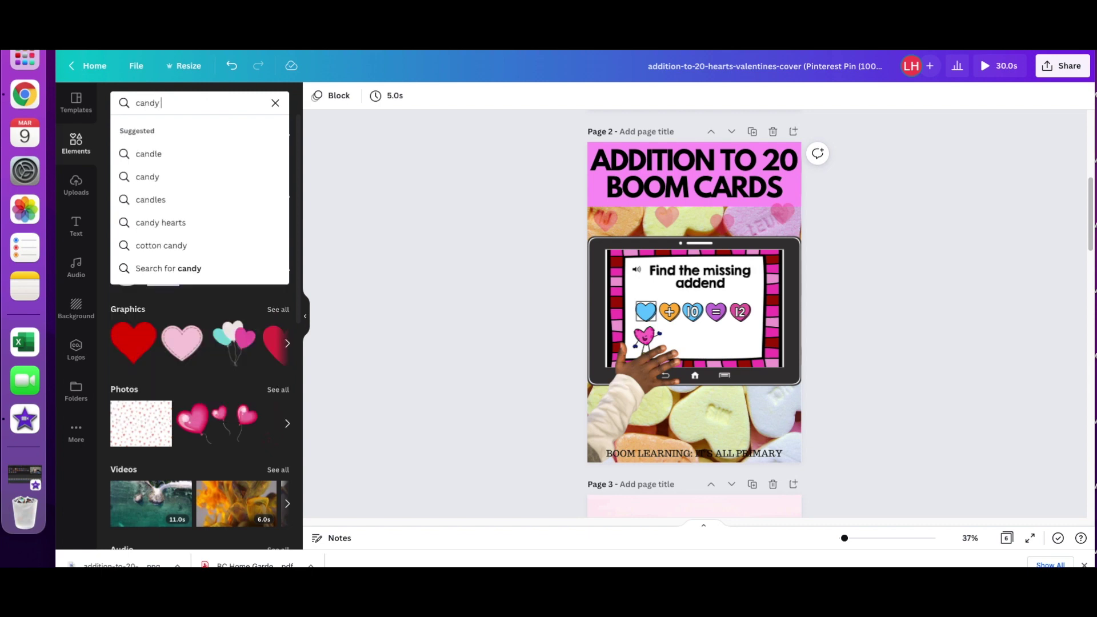
type("hearts")
key("Return")
scroll(200, 343, "down", 10)
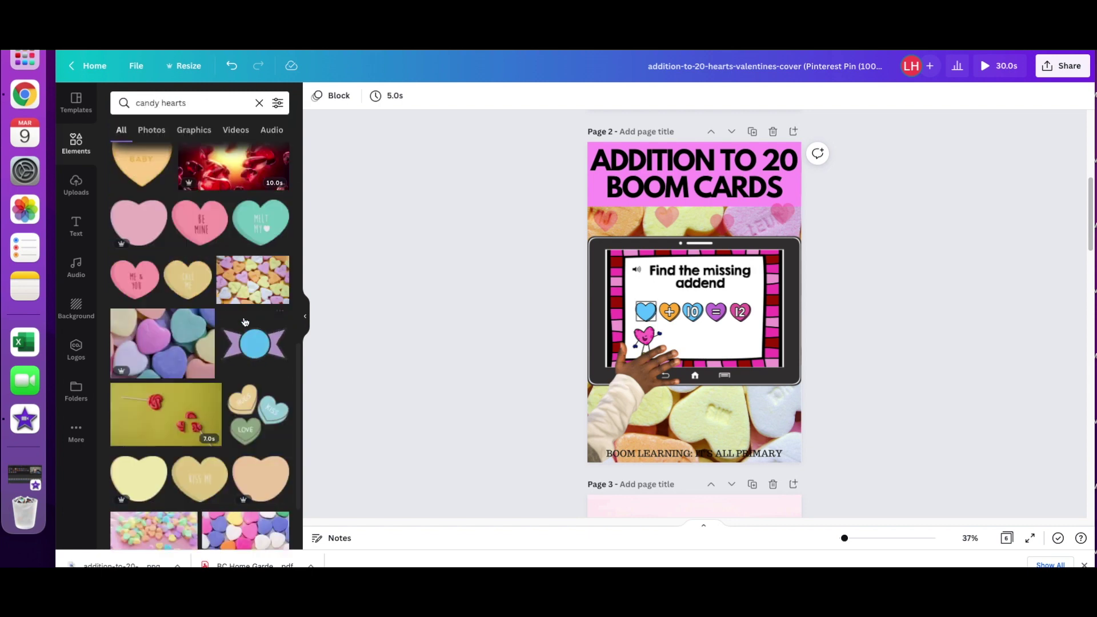
left_click_drag(140, 417, 781, 456)
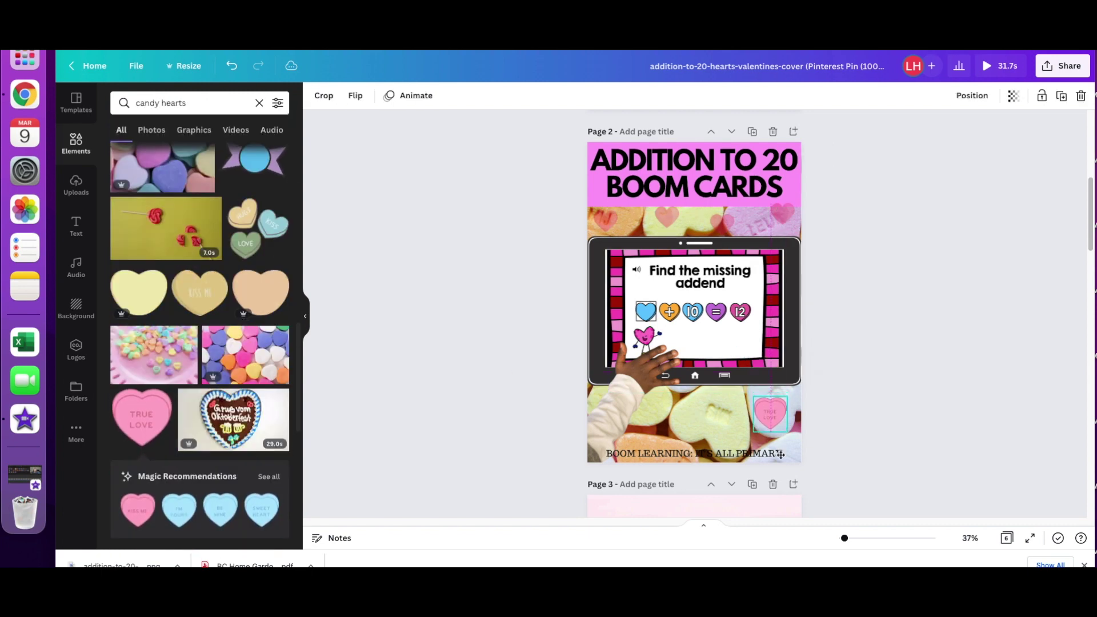
Add a small blue candy heart beside the sleeve below the tablet and an orange HONEY heart above the tablet on page 2.
scroll(200, 343, "down", 3)
left_click_drag(220, 348, 675, 456)
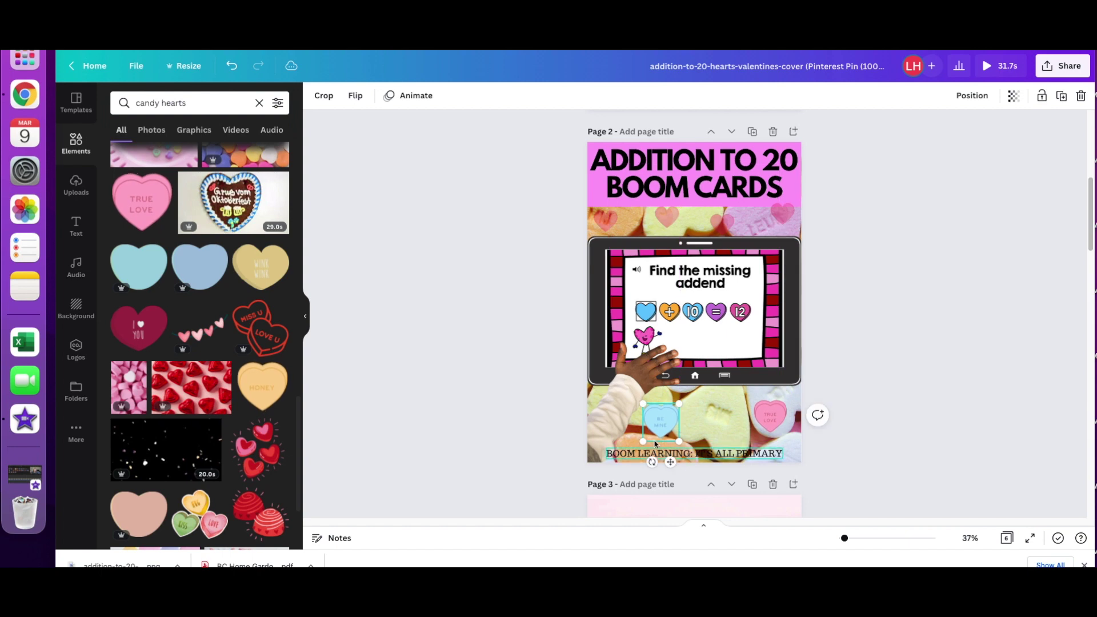
left_click_drag(641, 404, 655, 417)
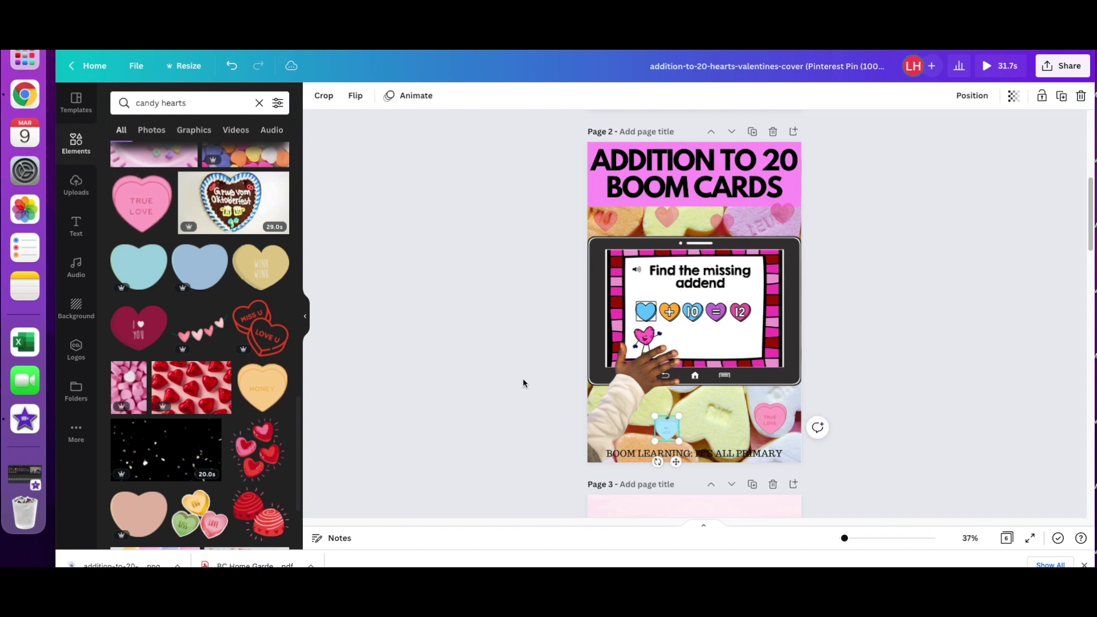
left_click_drag(256, 396, 676, 250)
left_click(893, 304)
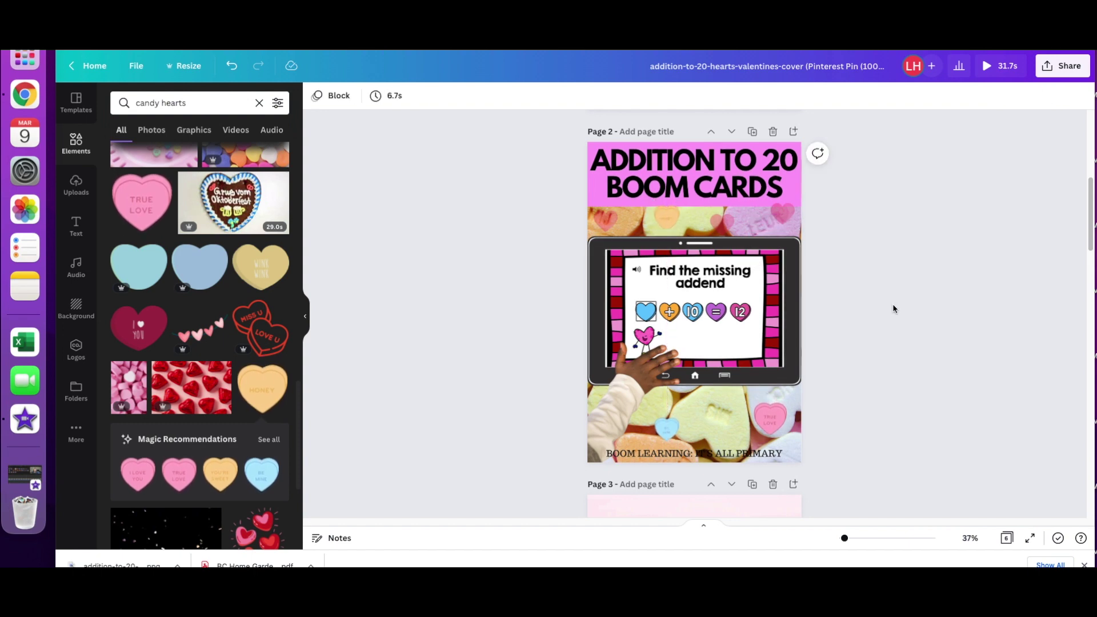
Download the animated pin design as an MP4 video.
left_click(1048, 67)
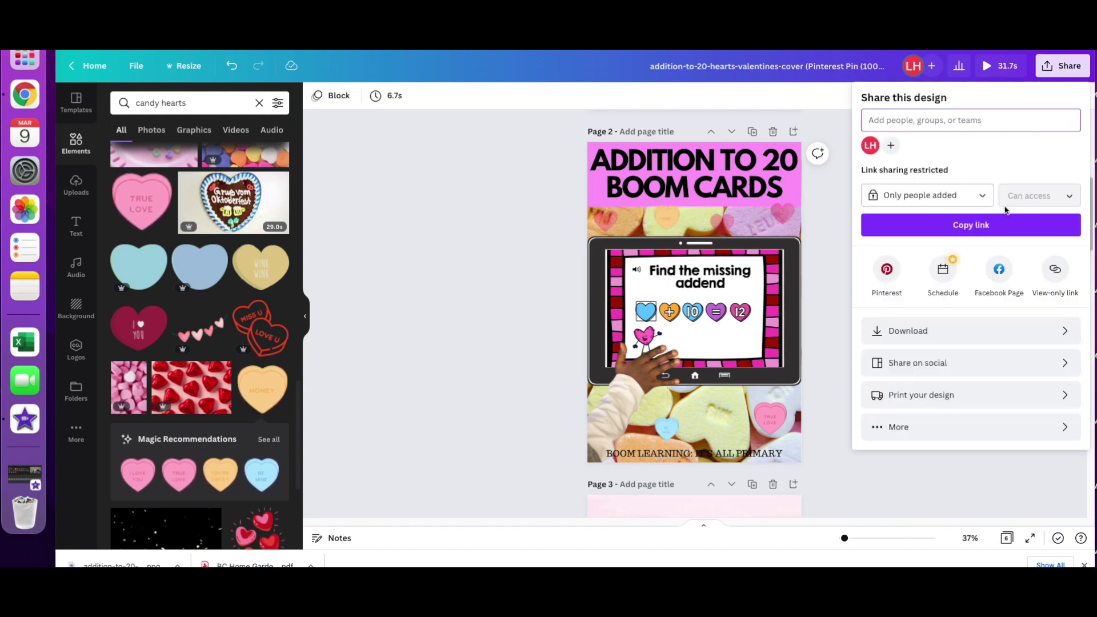
left_click(906, 328)
left_click(1070, 186)
left_click(973, 368)
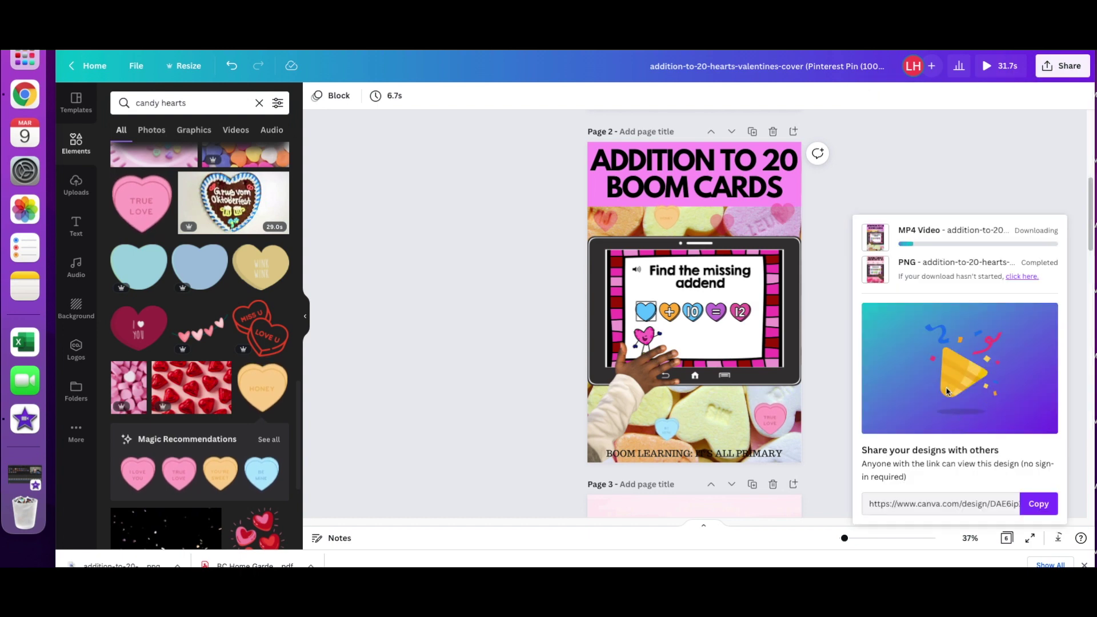
Switch to Pinterest's analytics overview and review the formats of the Top Pins ranked by impressions.
key("Return")
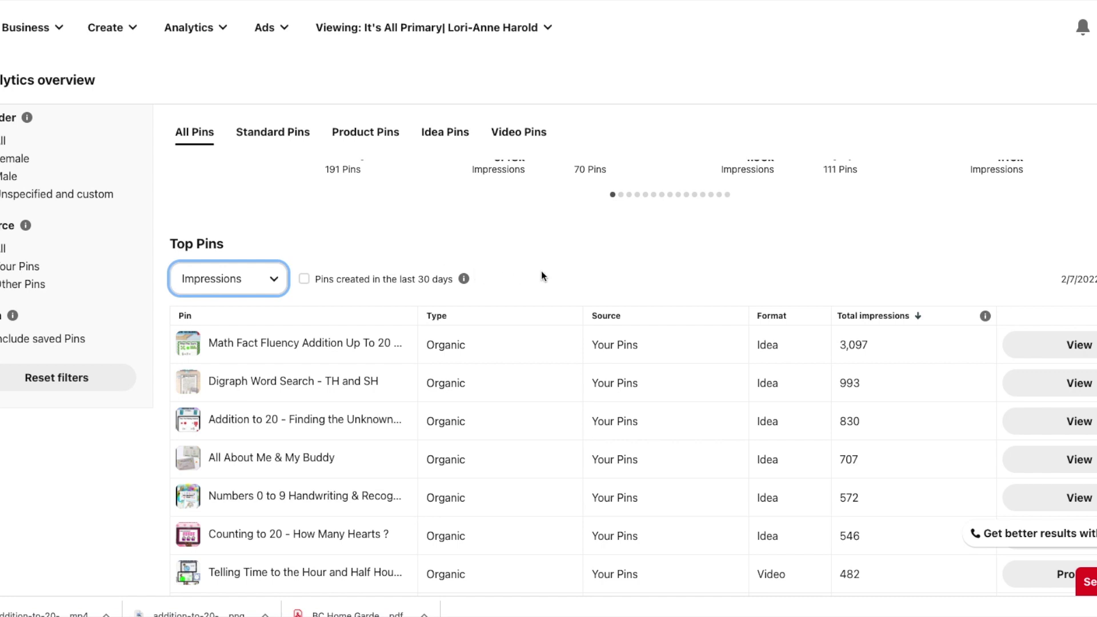
scroll(558, 279, "down", 3)
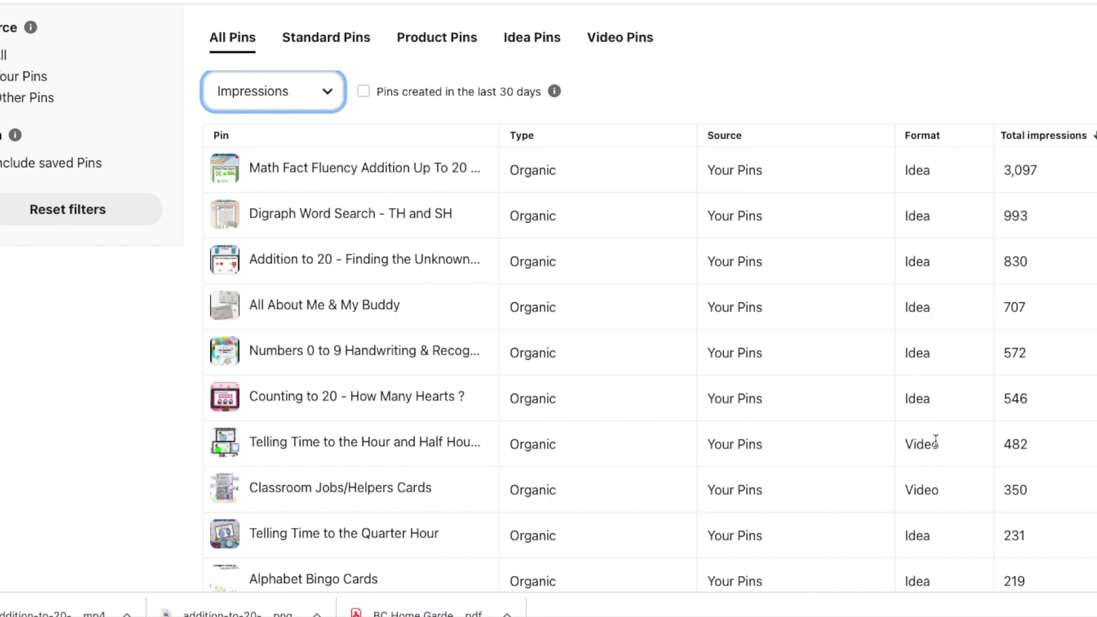
scroll(938, 468, "down", 6)
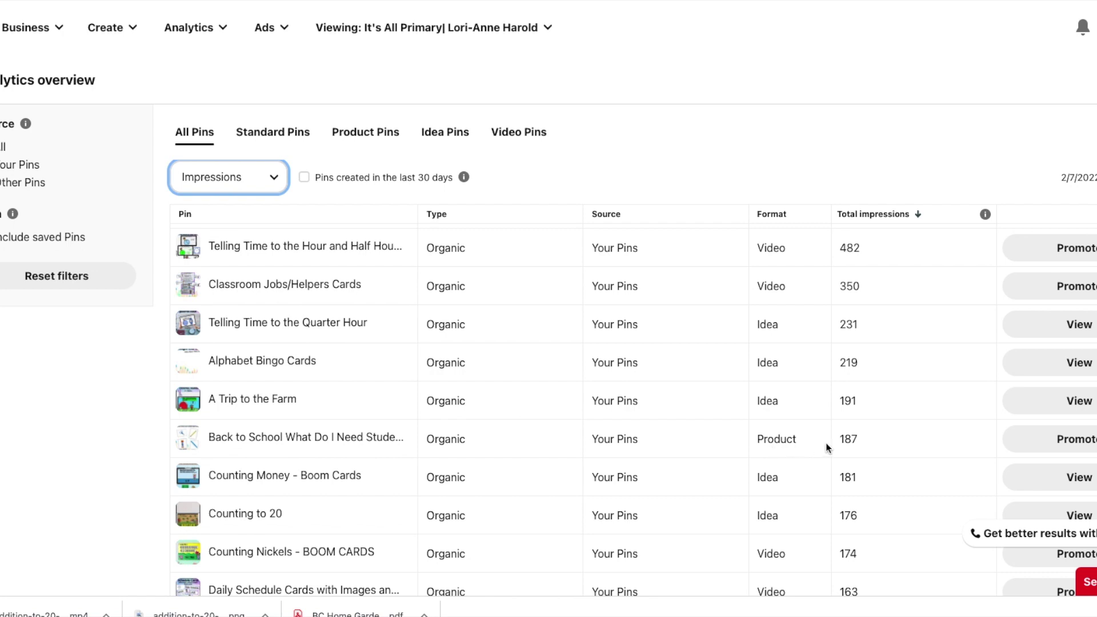
scroll(815, 439, "up", 1)
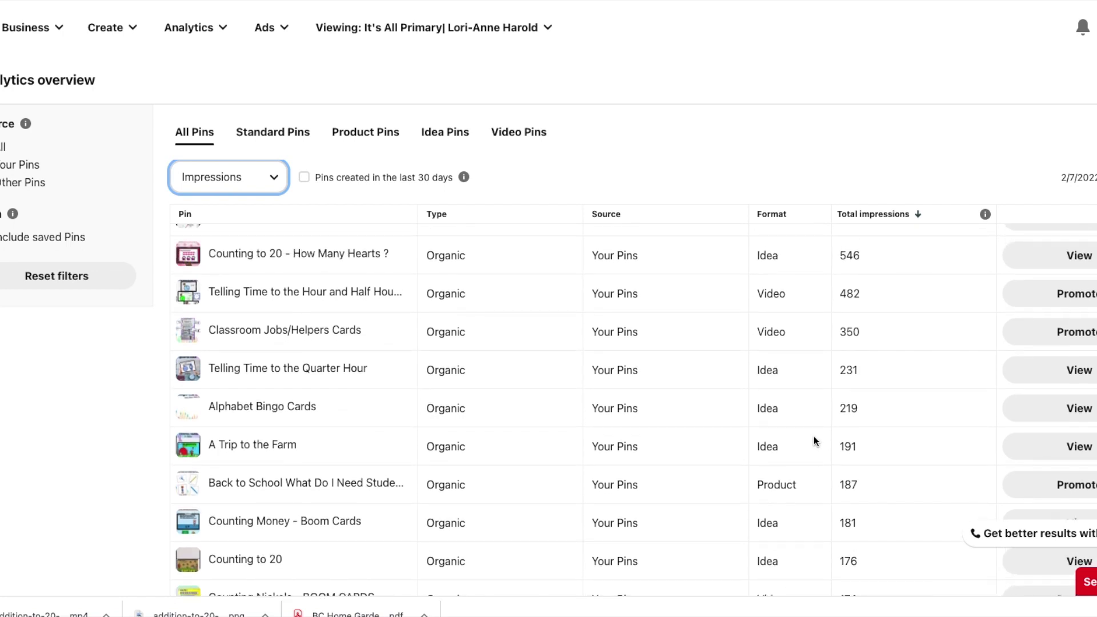
scroll(814, 436, "up", 3)
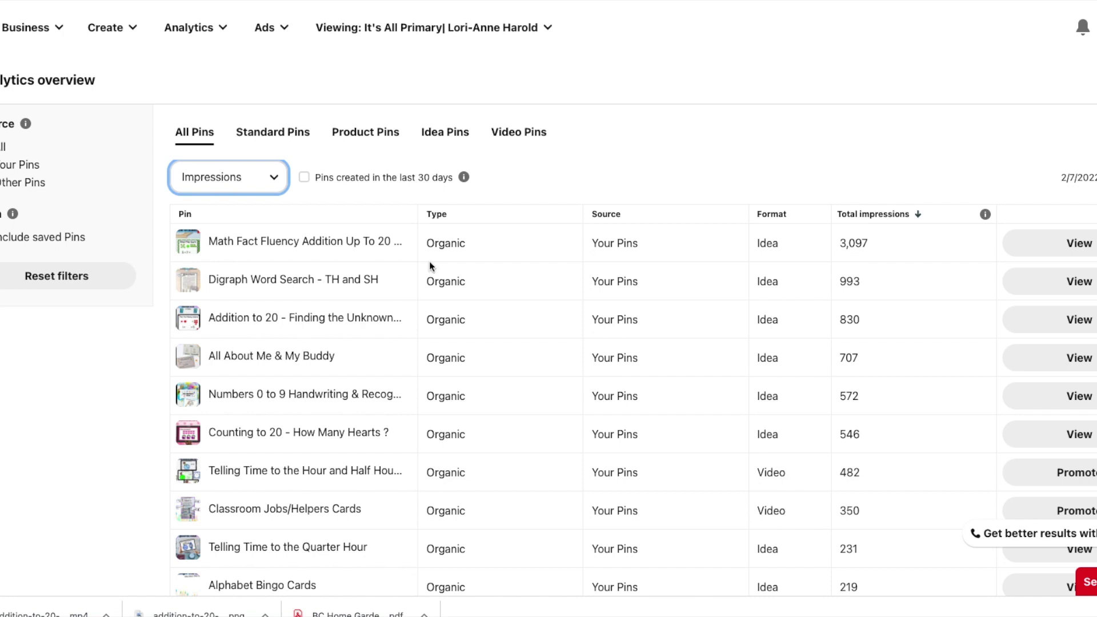
Rank the Top Pins by outbound clicks and compare the pin formats.
left_click(276, 178)
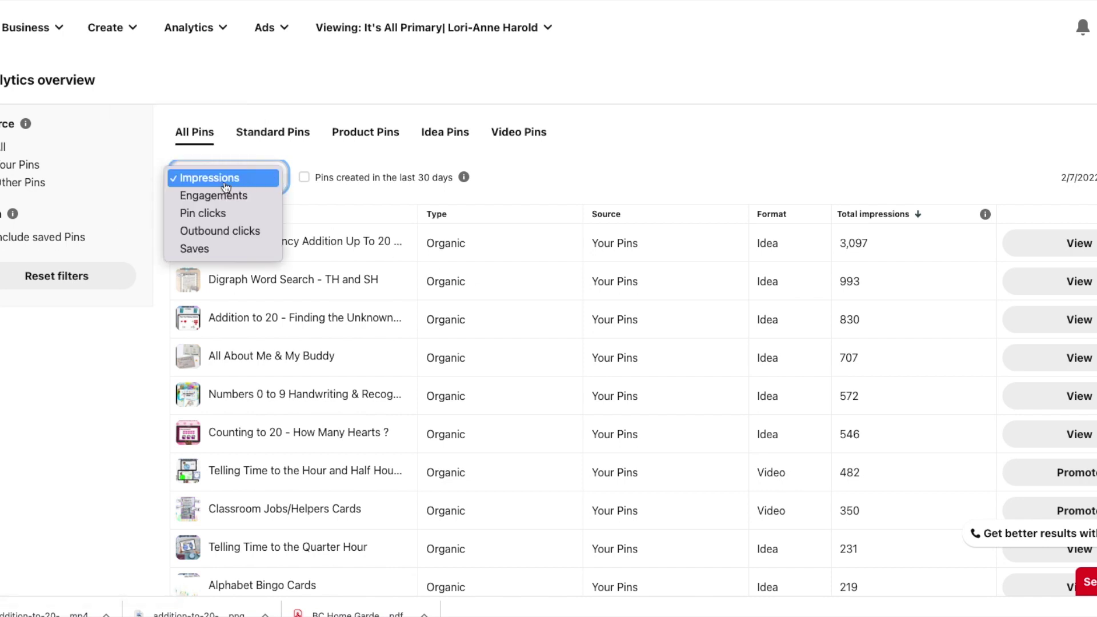
left_click(210, 233)
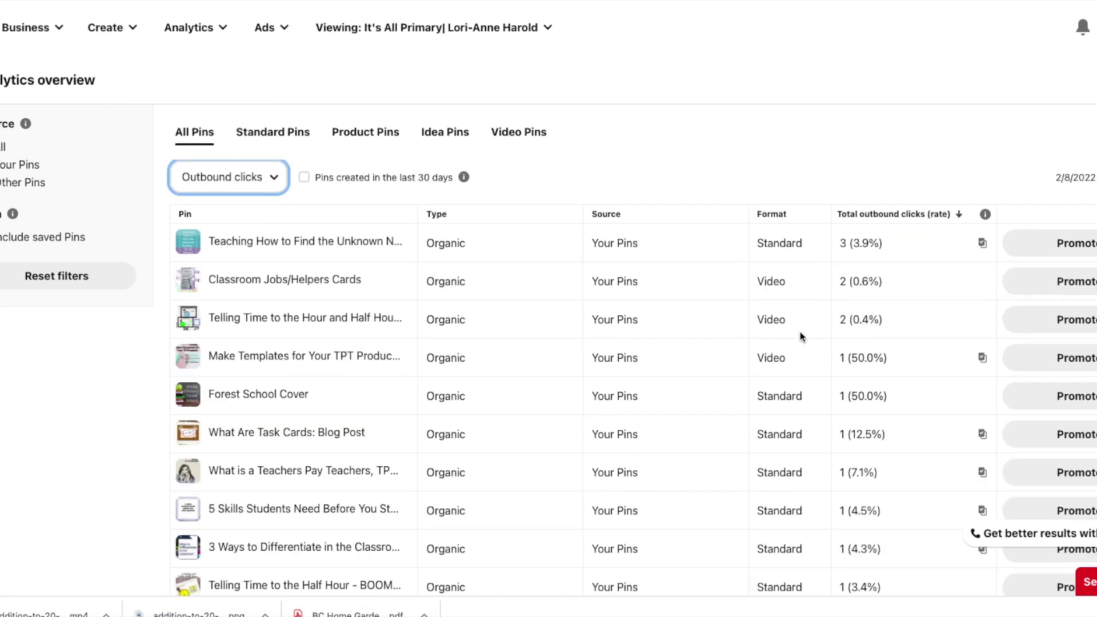
mouse_move(348, 245)
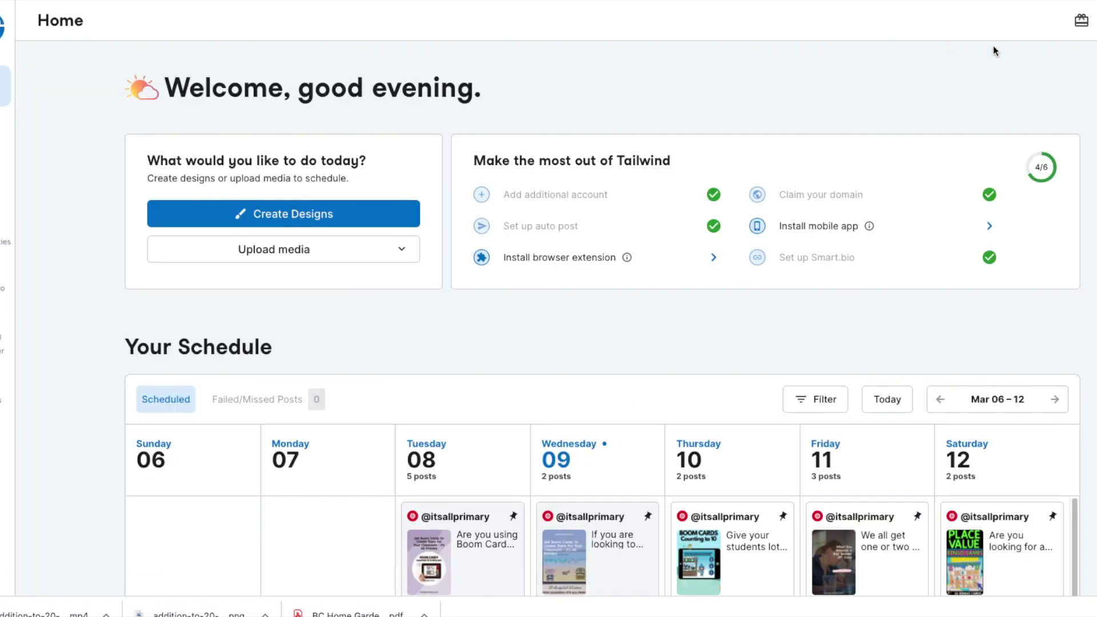
Switch to the Tailwind home page and review the posts scheduled for the week of Mar 06–12.
scroll(994, 83, "down", 1)
scroll(995, 84, "down", 5)
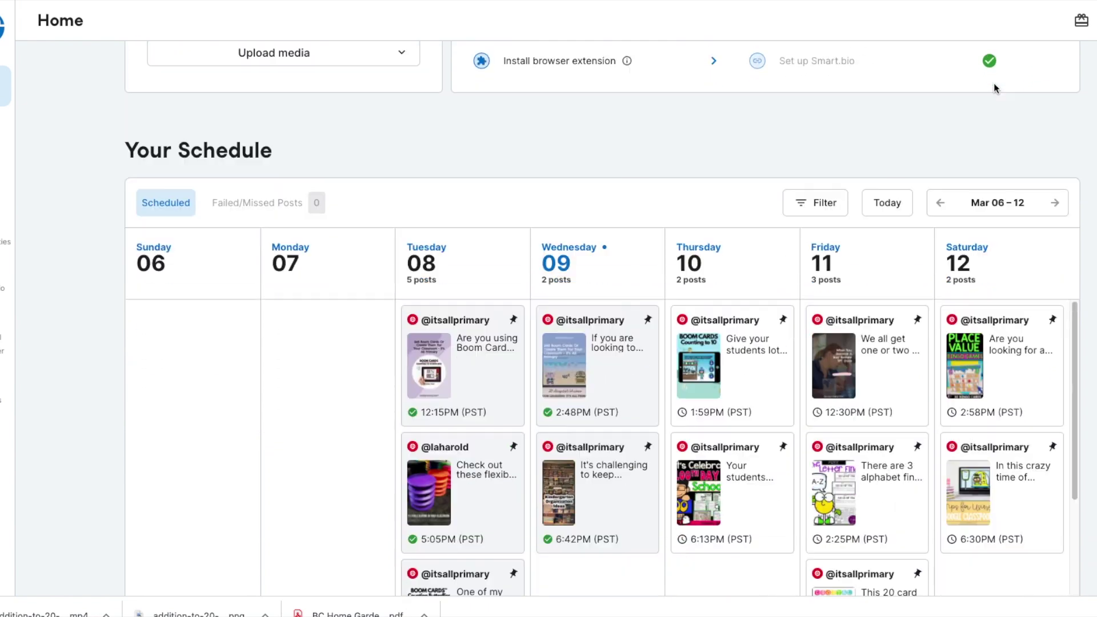
scroll(686, 357, "up", 5)
scroll(686, 358, "down", 4)
scroll(687, 359, "down", 1)
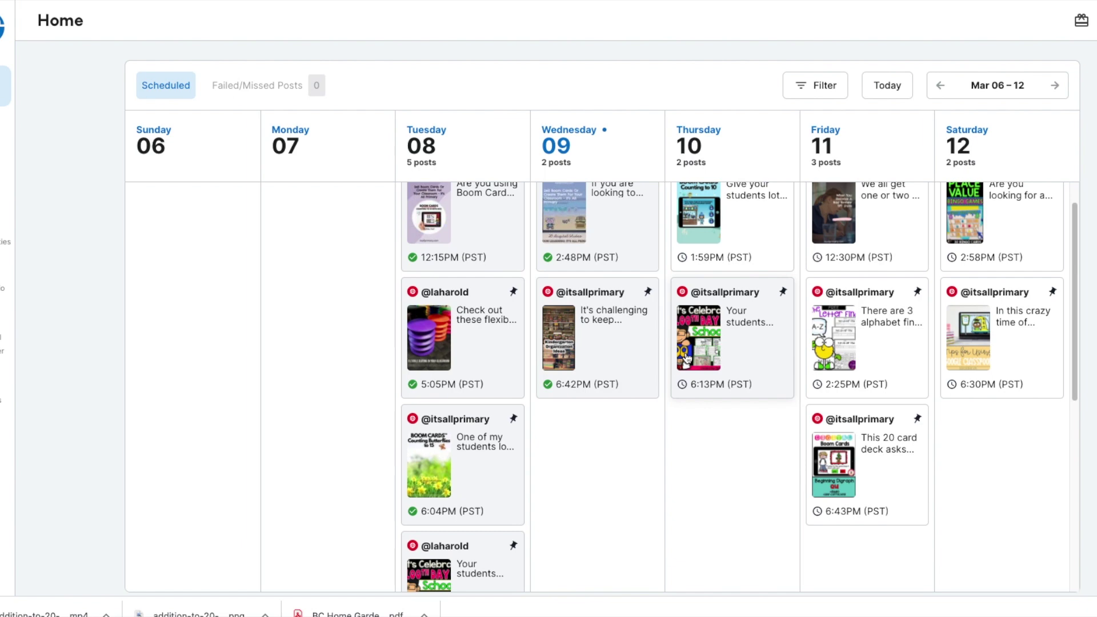
scroll(686, 355, "down", 4)
scroll(685, 354, "down", 3)
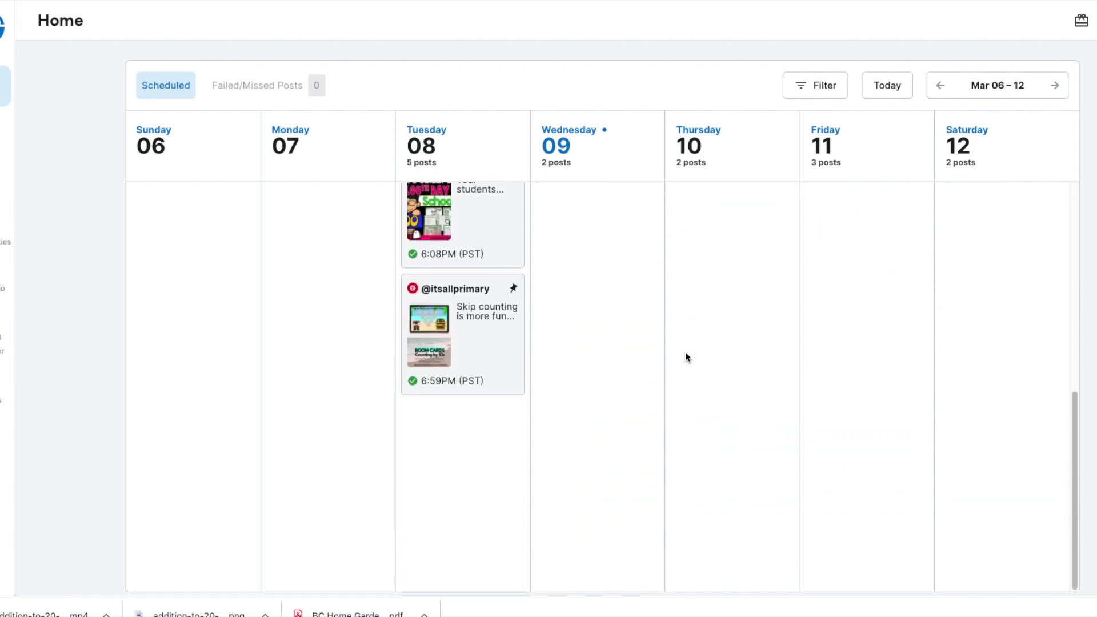
scroll(686, 355, "down", 4)
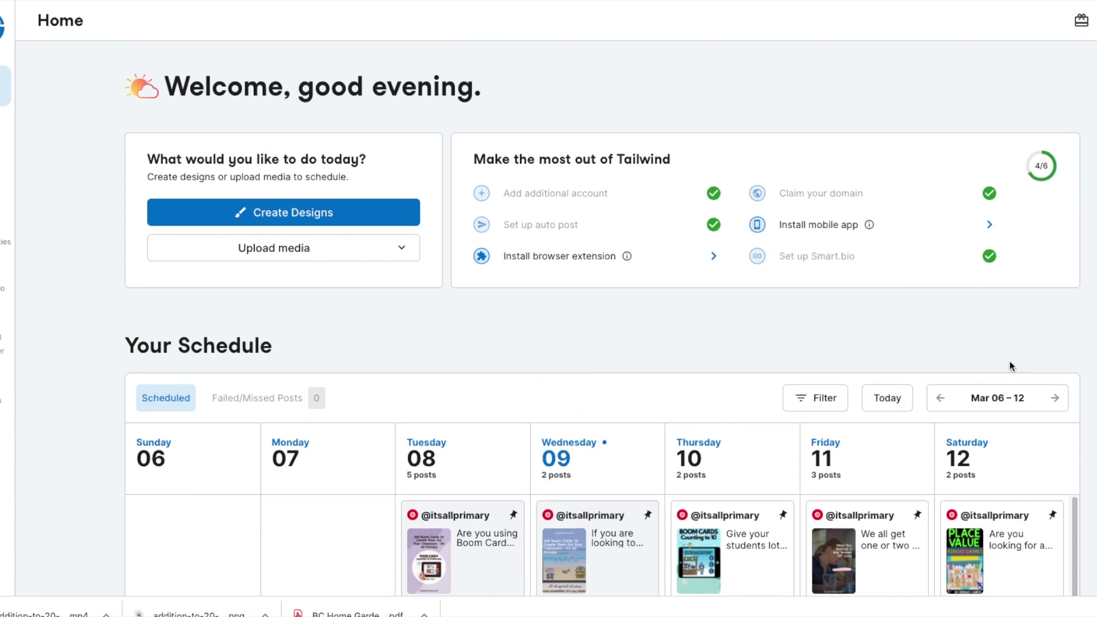
scroll(1011, 363, "down", 5)
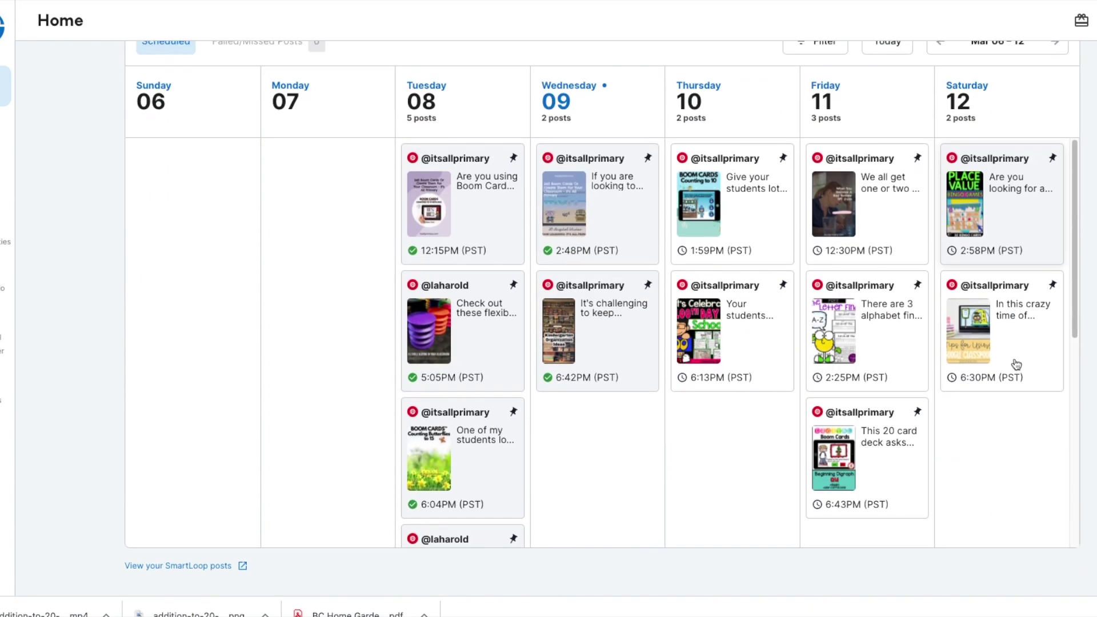
scroll(1016, 364, "up", 2)
scroll(464, 363, "down", 1)
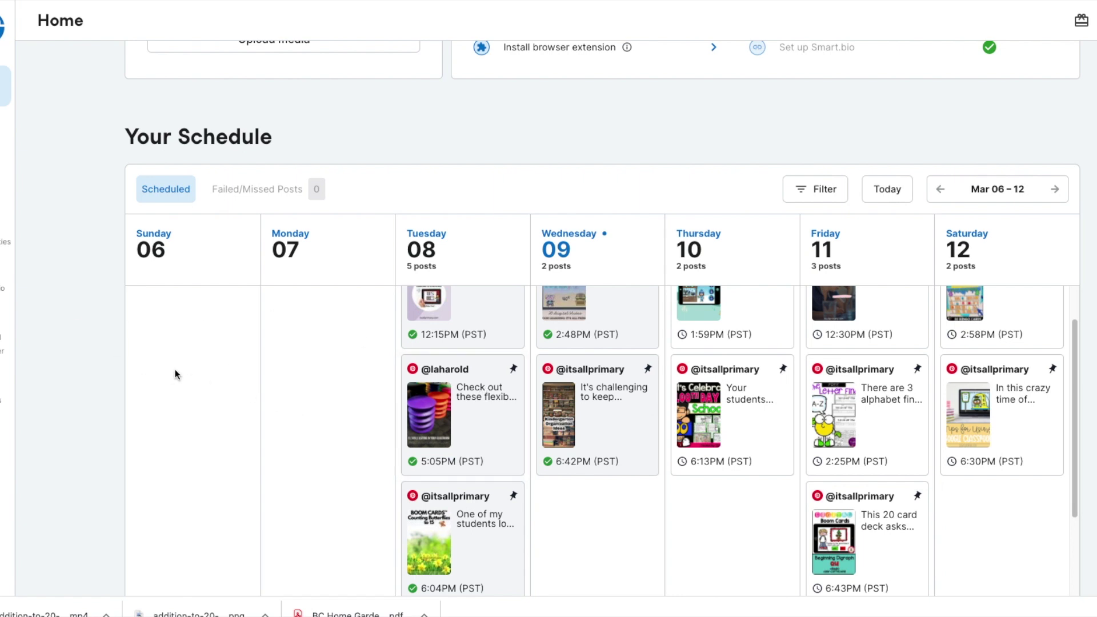
left_click(1056, 191)
scroll(184, 269, "down", 2)
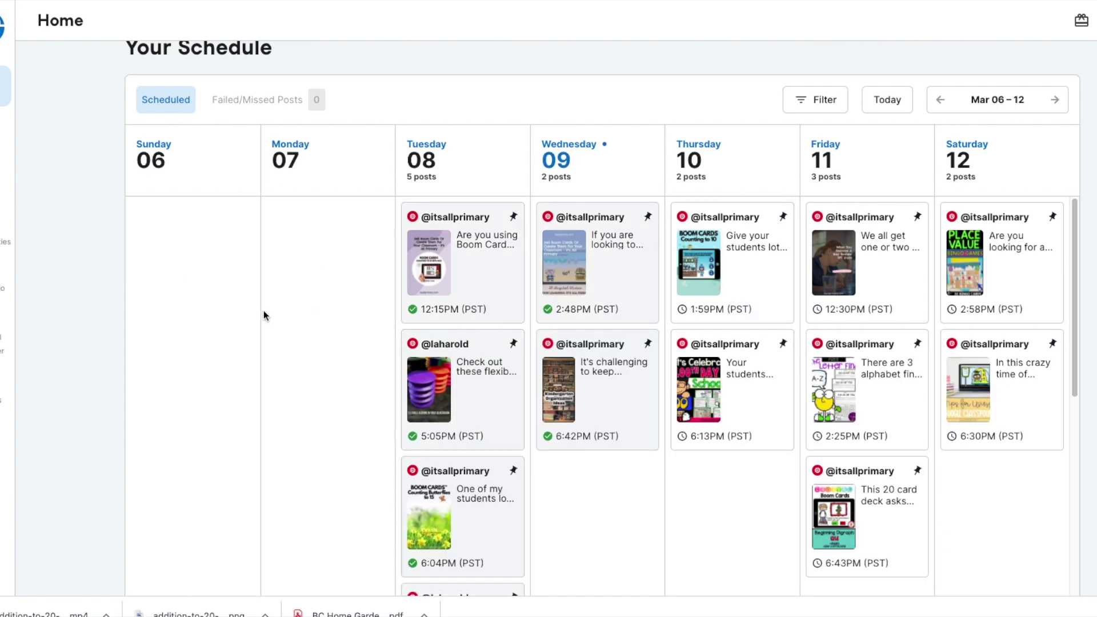
scroll(263, 310, "down", 7)
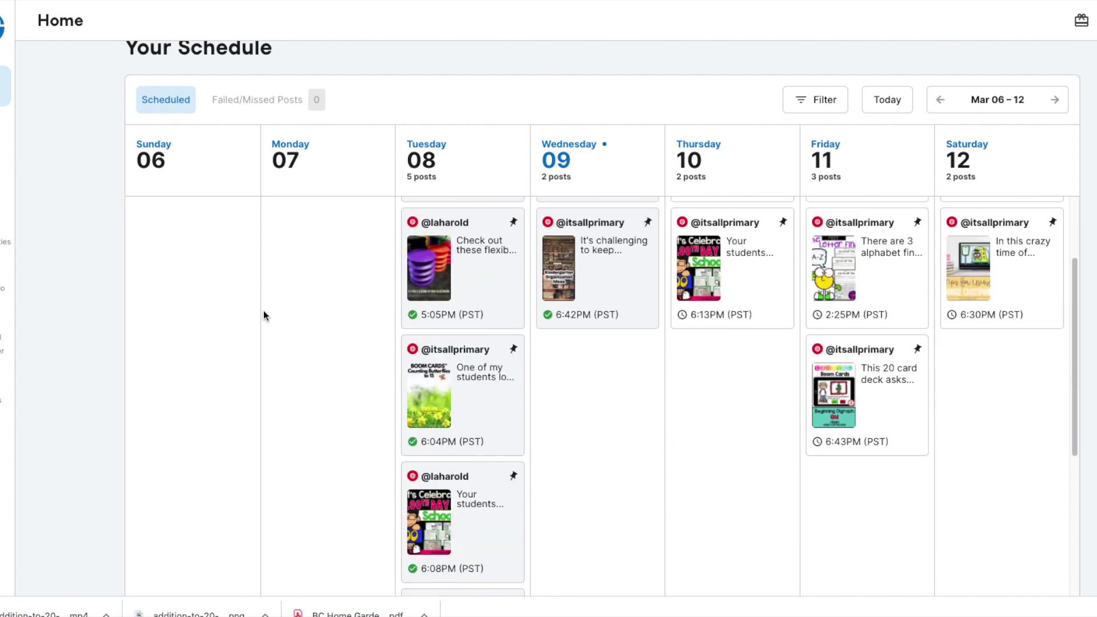
scroll(129, 360, "down", 4)
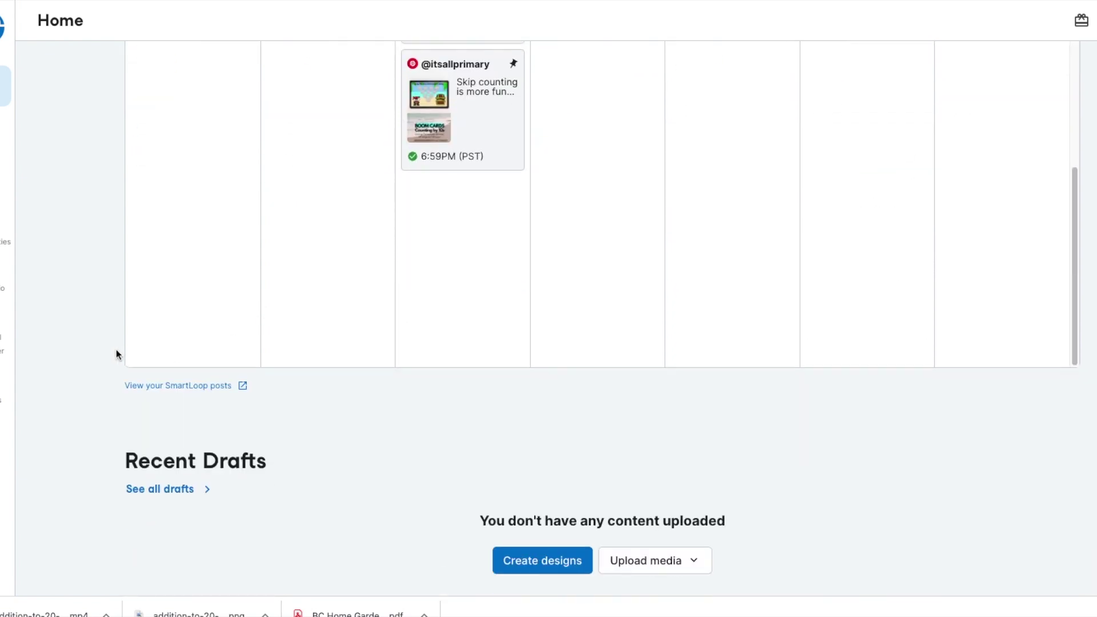
Open the SmartLoop posts and examine the Evergreen Loop pins in the upcoming schedule through early April.
left_click(173, 385)
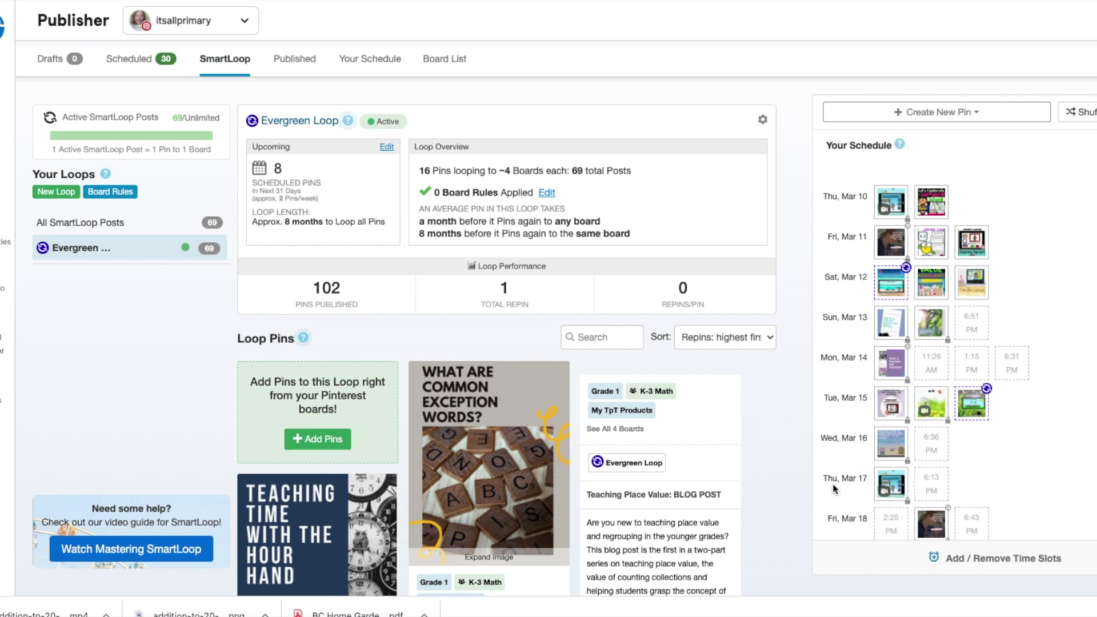
mouse_move(909, 274)
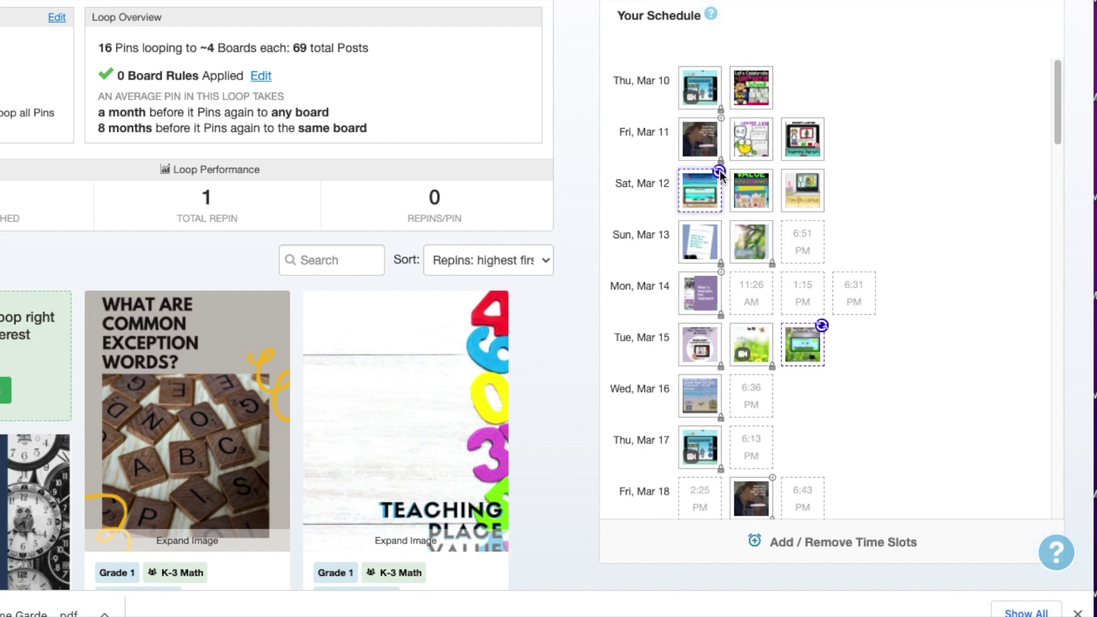
mouse_move(804, 343)
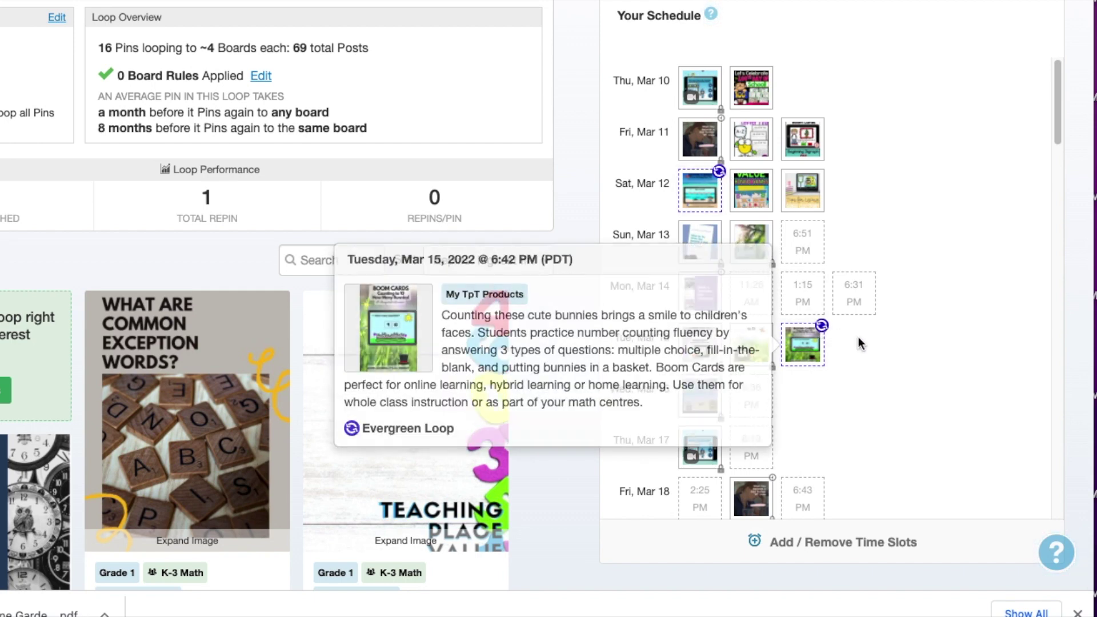
left_click_drag(1056, 73, 1059, 362)
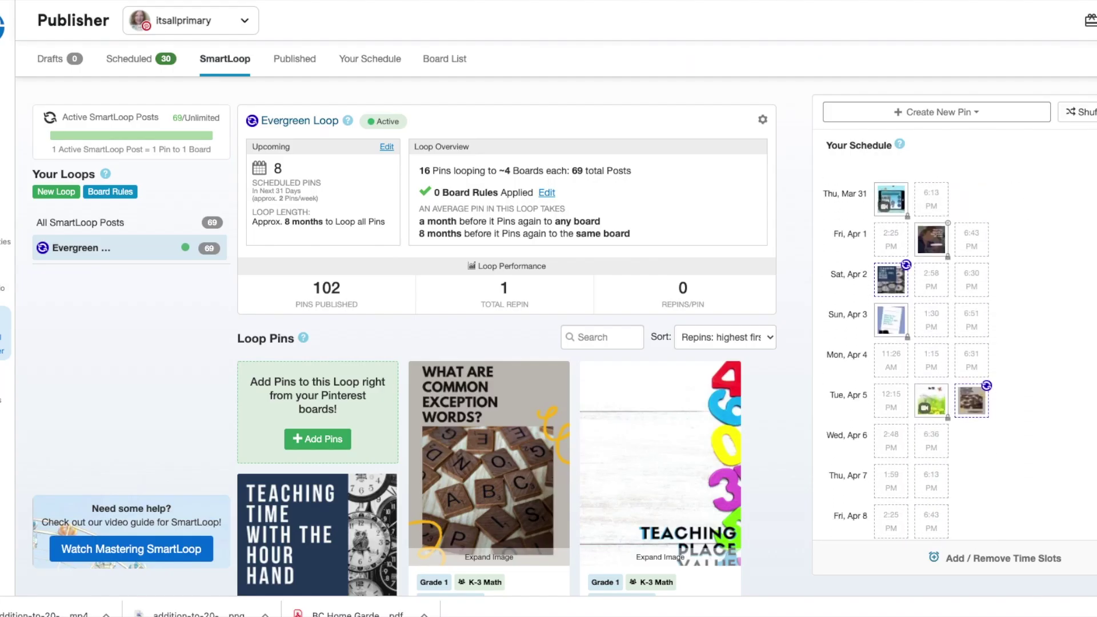
scroll(907, 359, "down", 10)
scroll(907, 359, "down", 8)
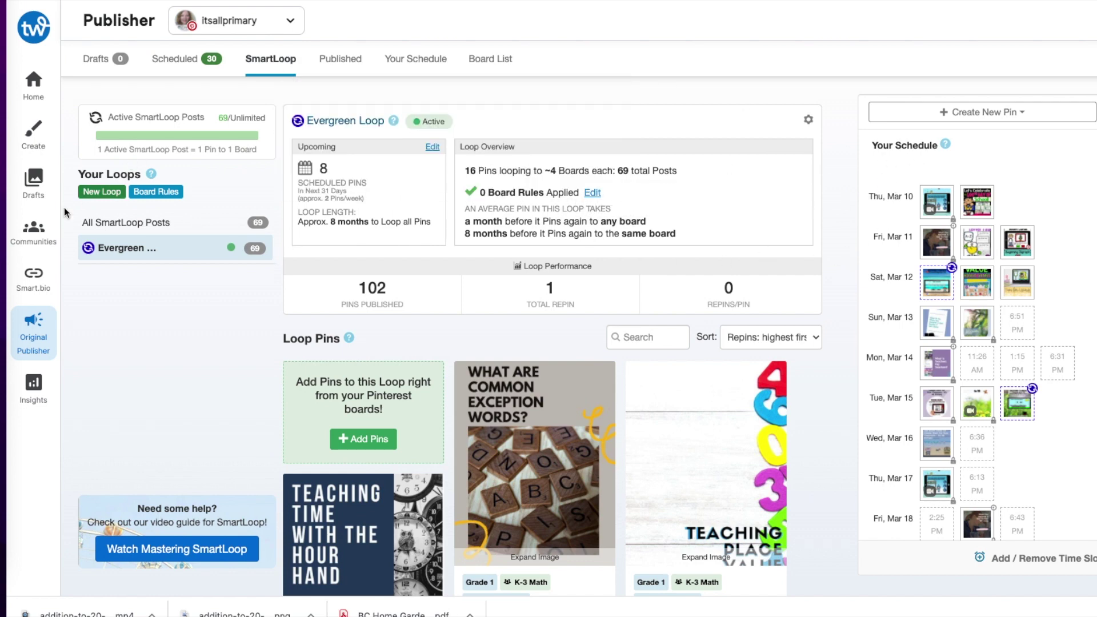
left_click(34, 182)
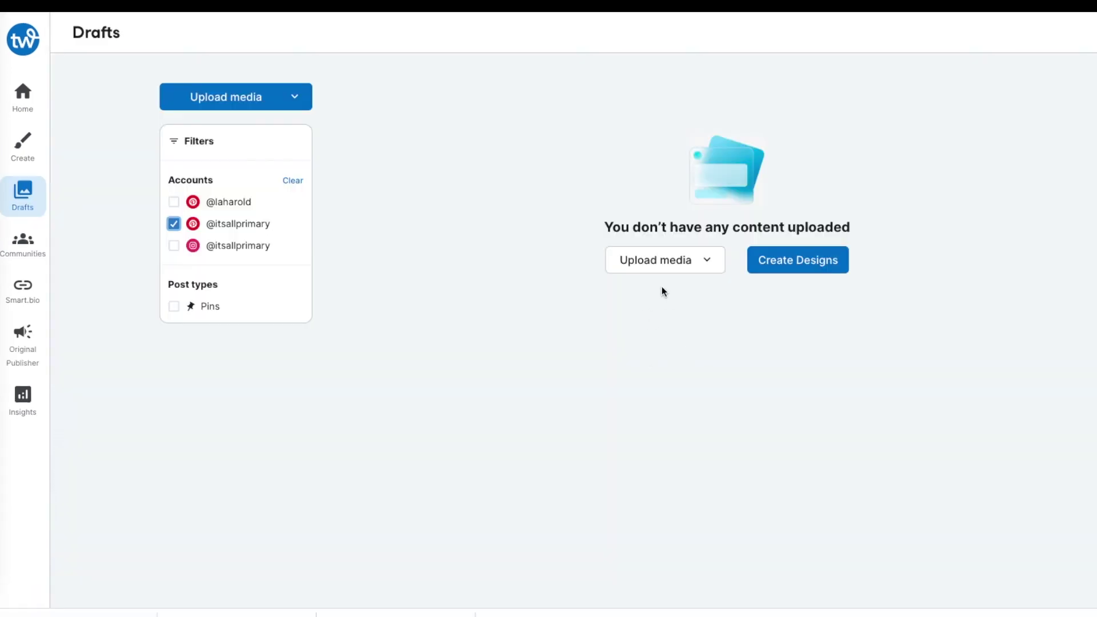
left_click(703, 261)
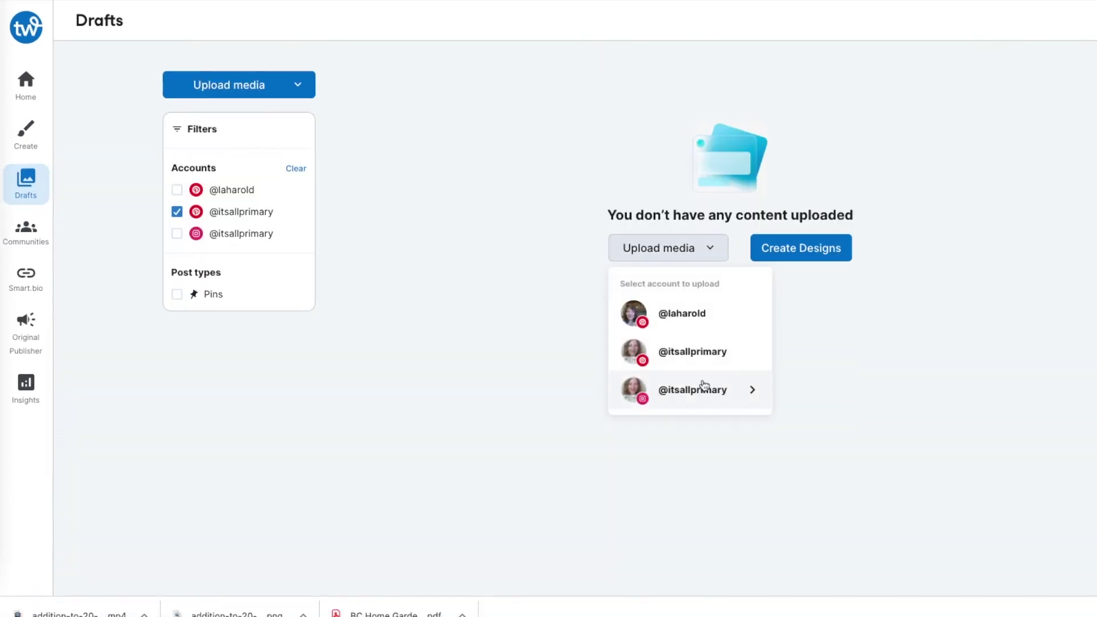
left_click(692, 352)
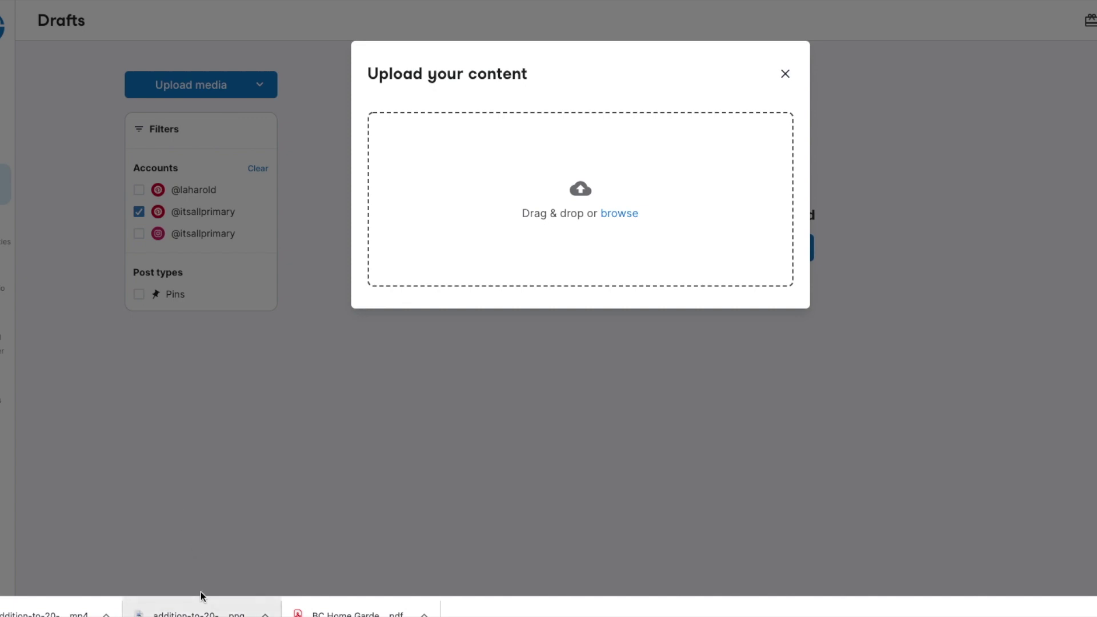
left_click_drag(204, 615, 547, 206)
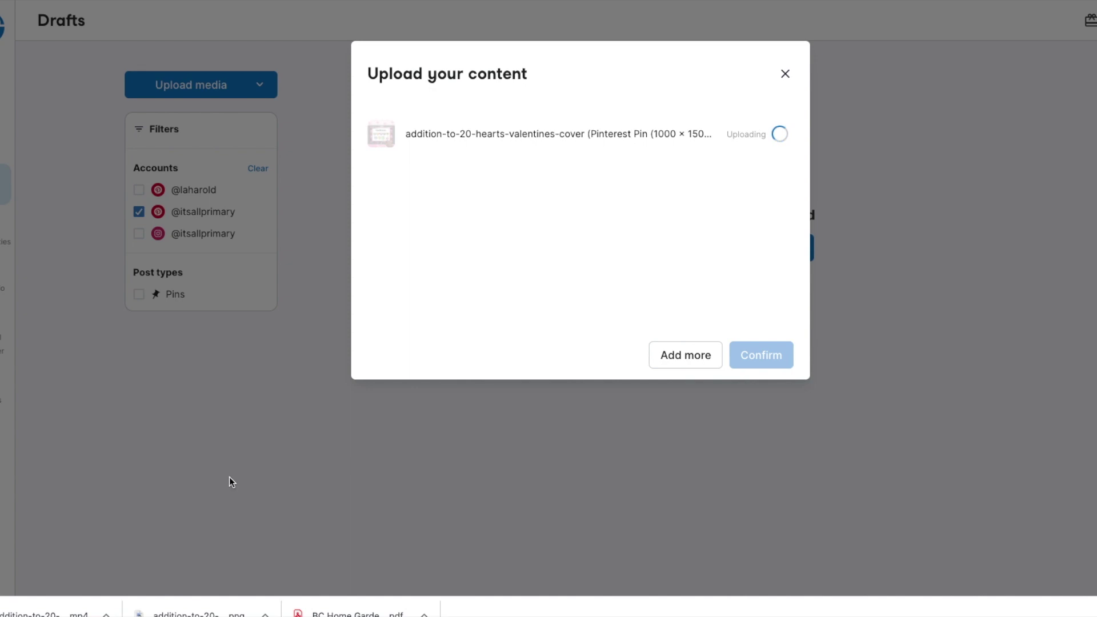
Add the addition-to-20 Pinterest pin MP4 from the LaCie drive to the upload and confirm both files.
left_click_drag(52, 615, 590, 223)
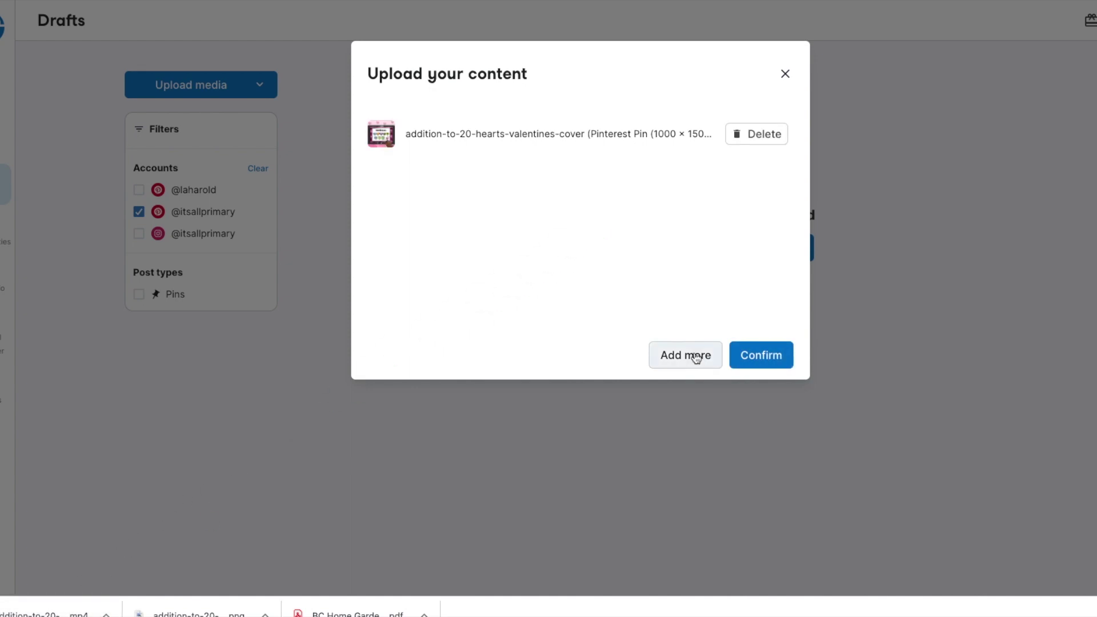
left_click(686, 356)
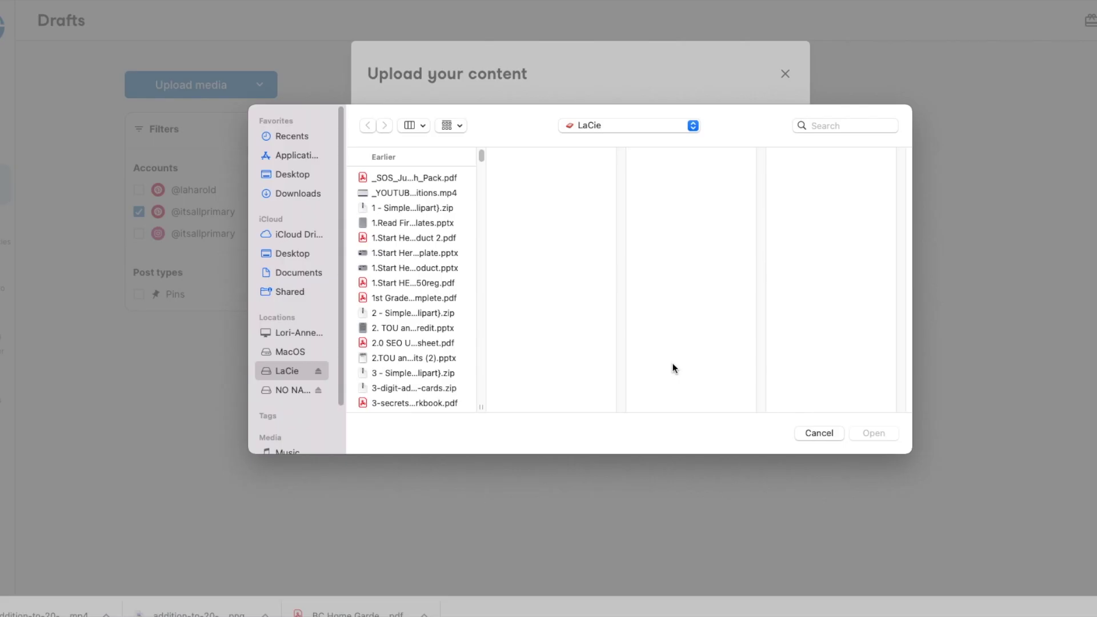
left_click_drag(482, 156, 482, 172)
left_click(432, 200)
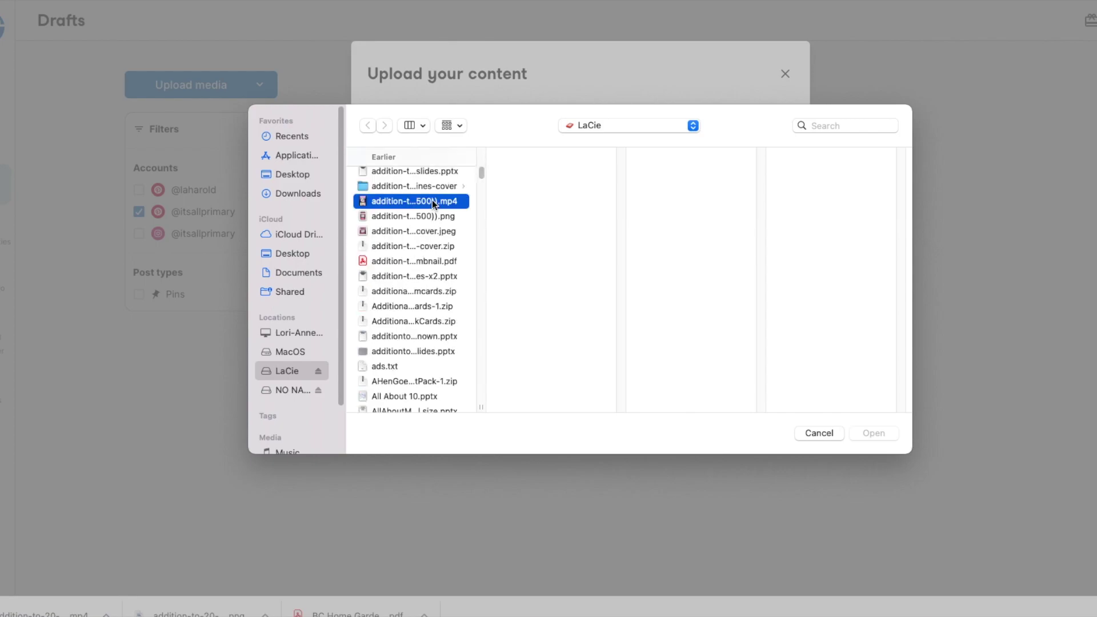
left_click(873, 433)
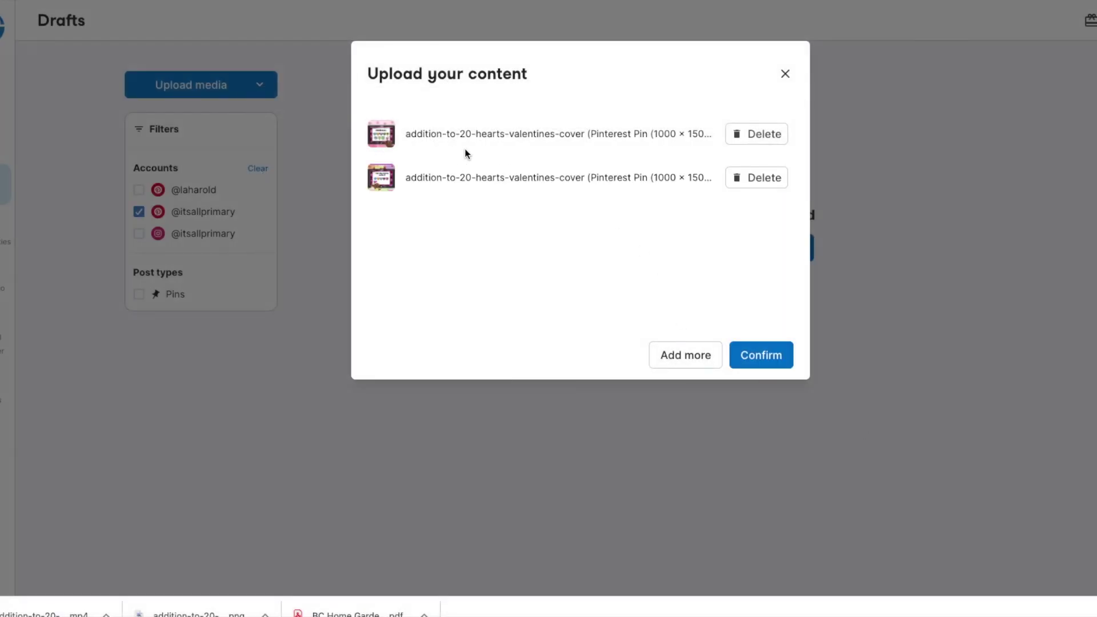
left_click(761, 355)
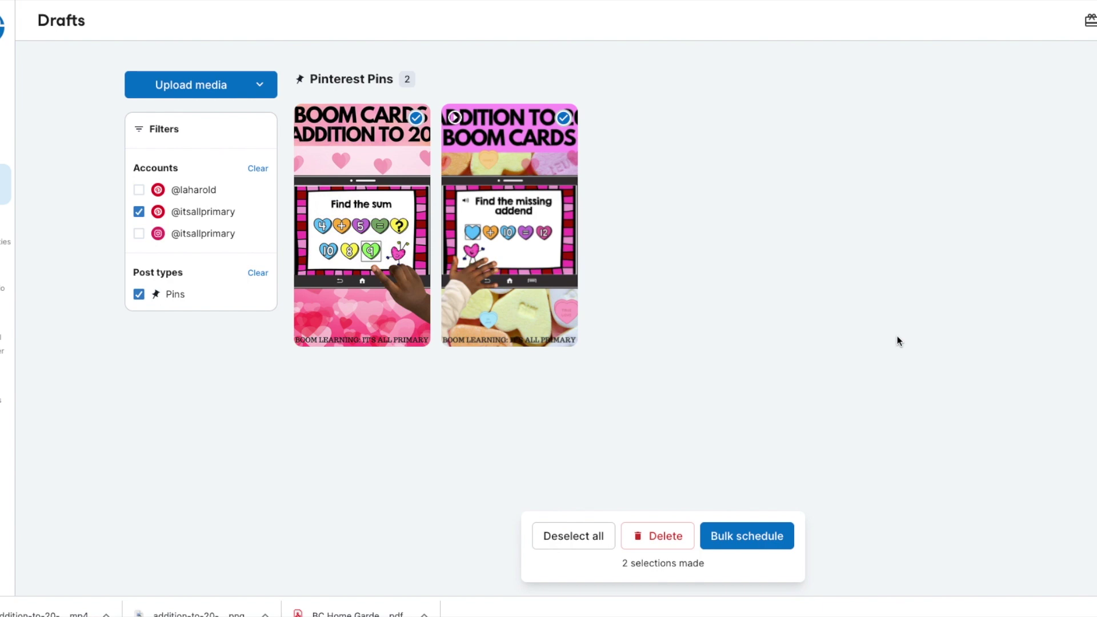
Open both uploaded pins for bulk scheduling and title the video pin "Addition to 20 Boom Cards".
left_click(748, 535)
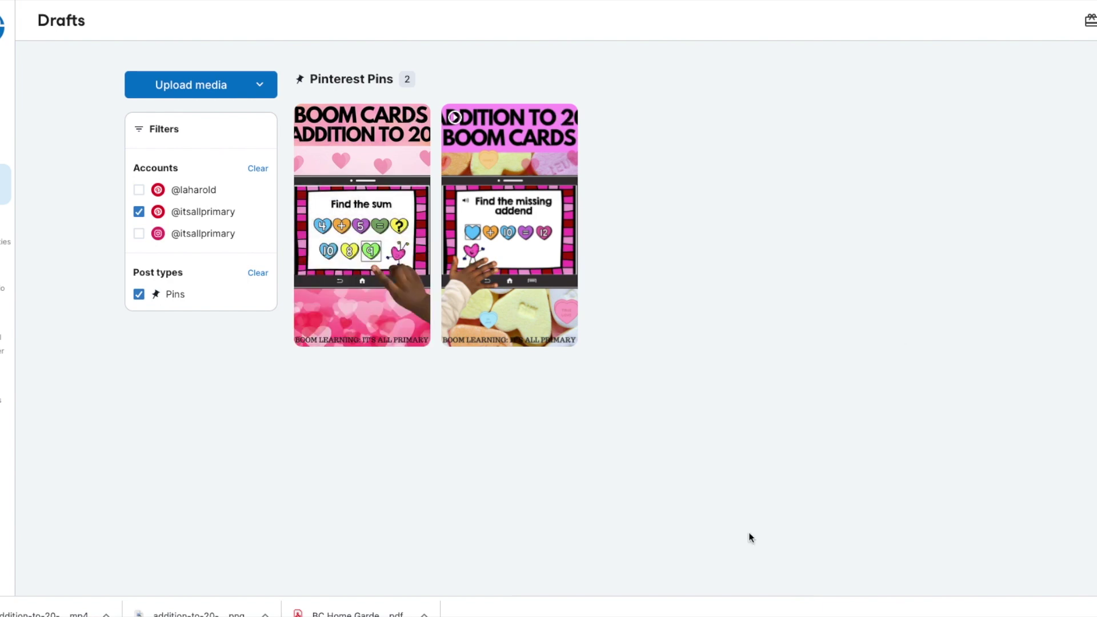
scroll(883, 375, "down", 5)
scroll(883, 375, "up", 5)
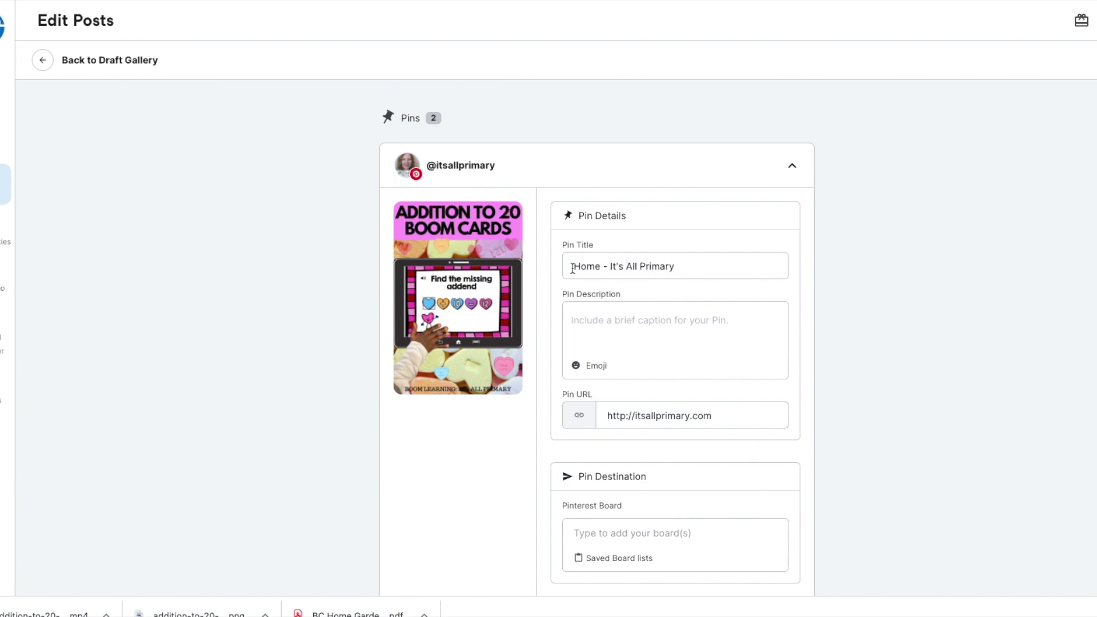
left_click_drag(573, 266, 701, 266)
type("Addition to 20 ")
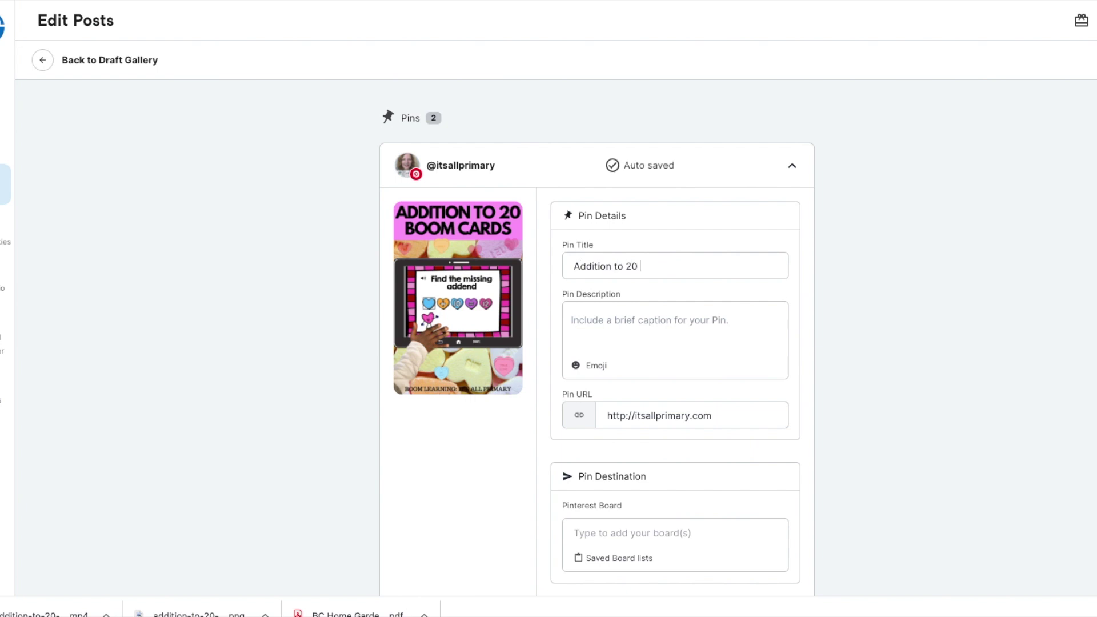
type("Boom Cards")
Replace the video pin's URL with the link of the Candy Heart Addition to 20 deck in the Boom Learning store.
scroll(719, 415, "down", 2)
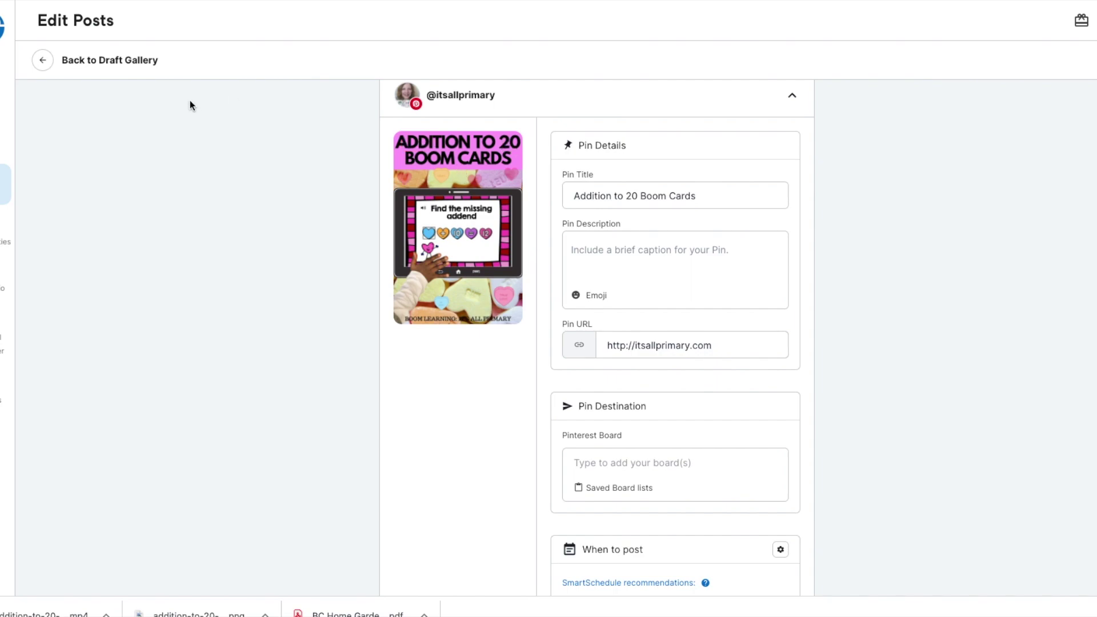
key("ctrl+Tab")
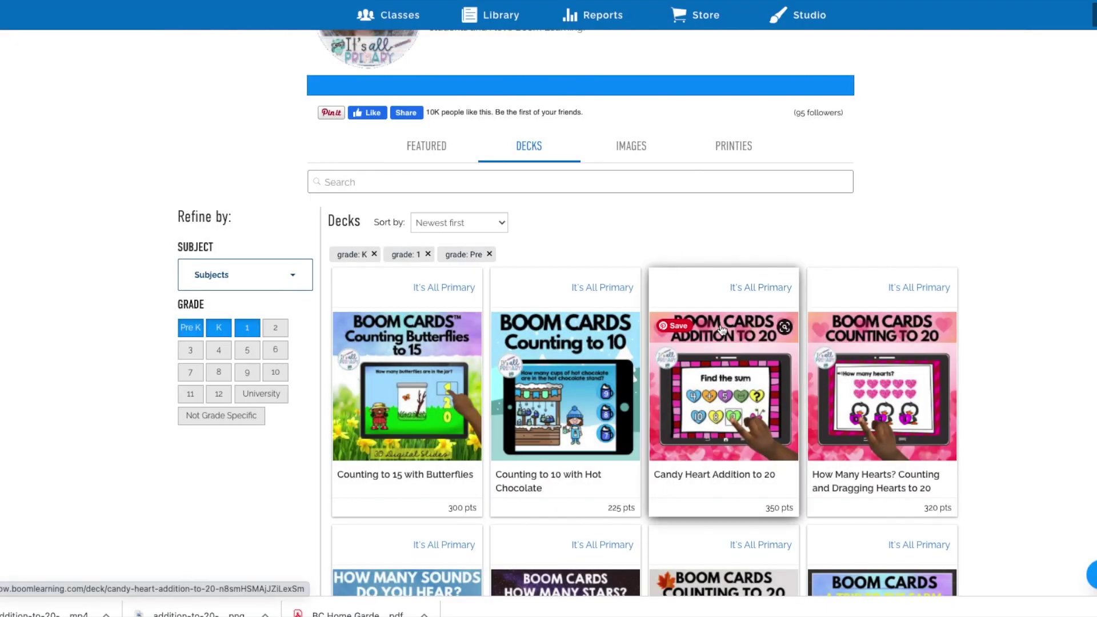
left_click(729, 380)
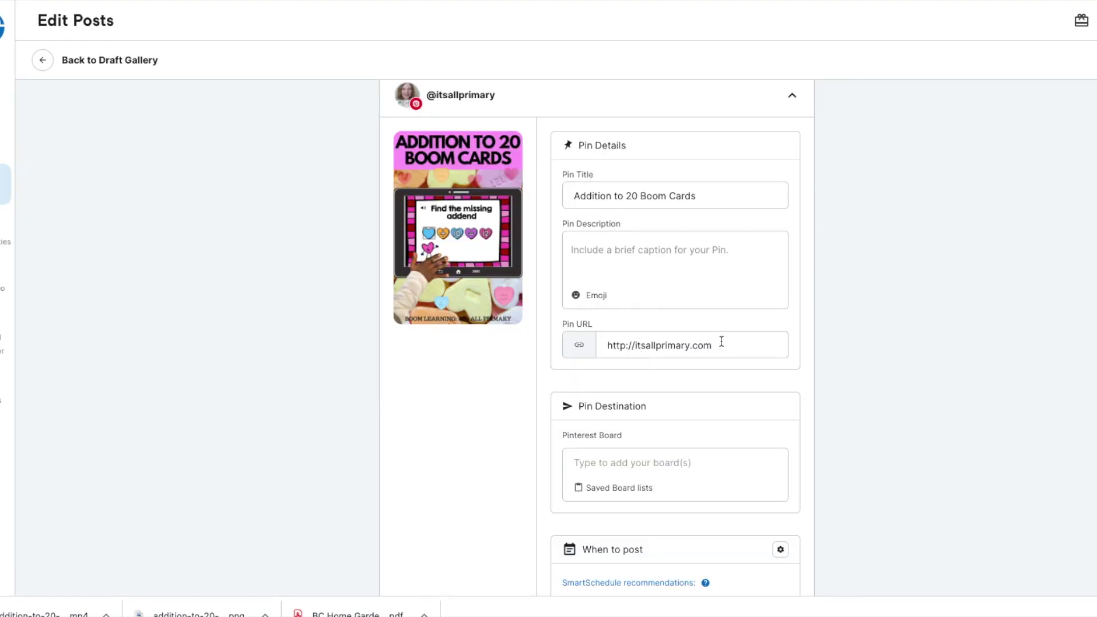
left_click_drag(722, 345, 599, 330)
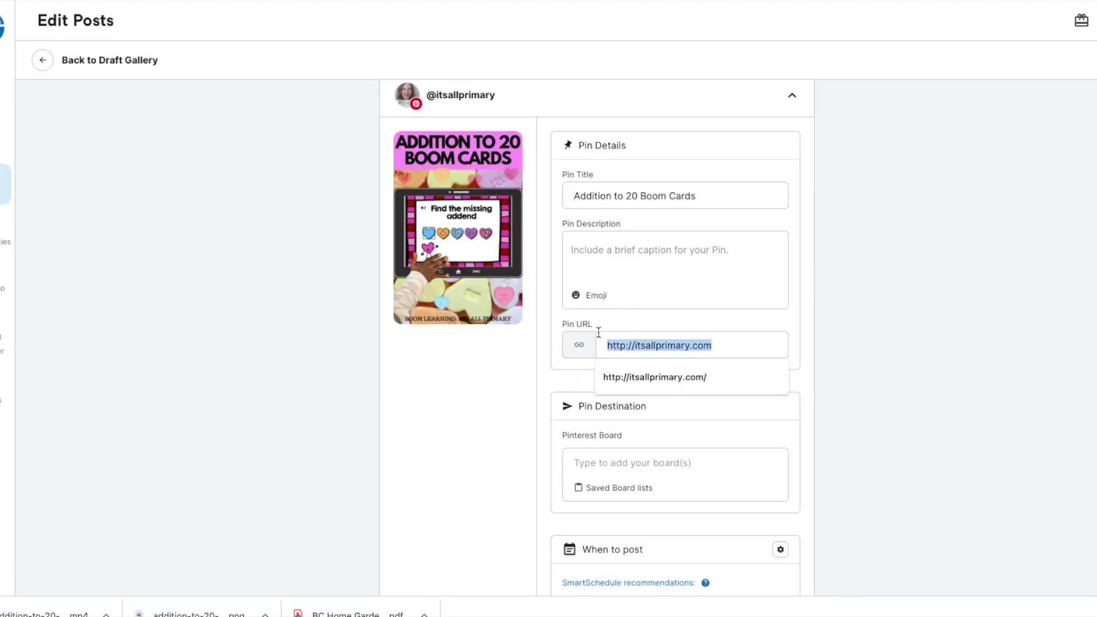
key("ctrl+v")
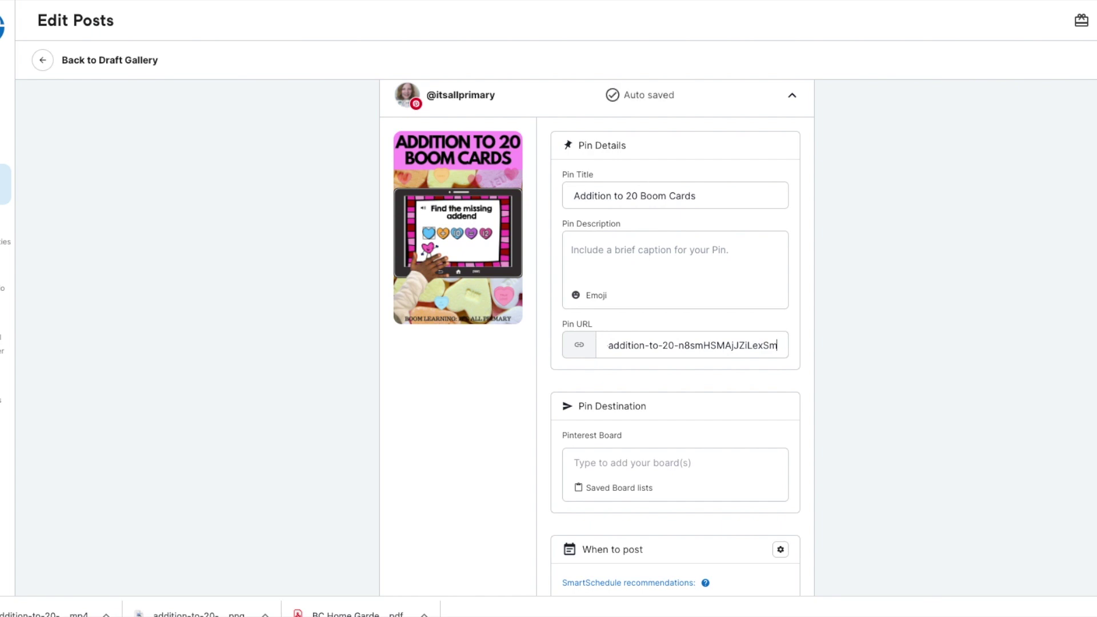
Copy the About text of the Candy Heart Addition to 20 deck on Boom Learning into the video pin's description.
scroll(671, 325, "up", 1)
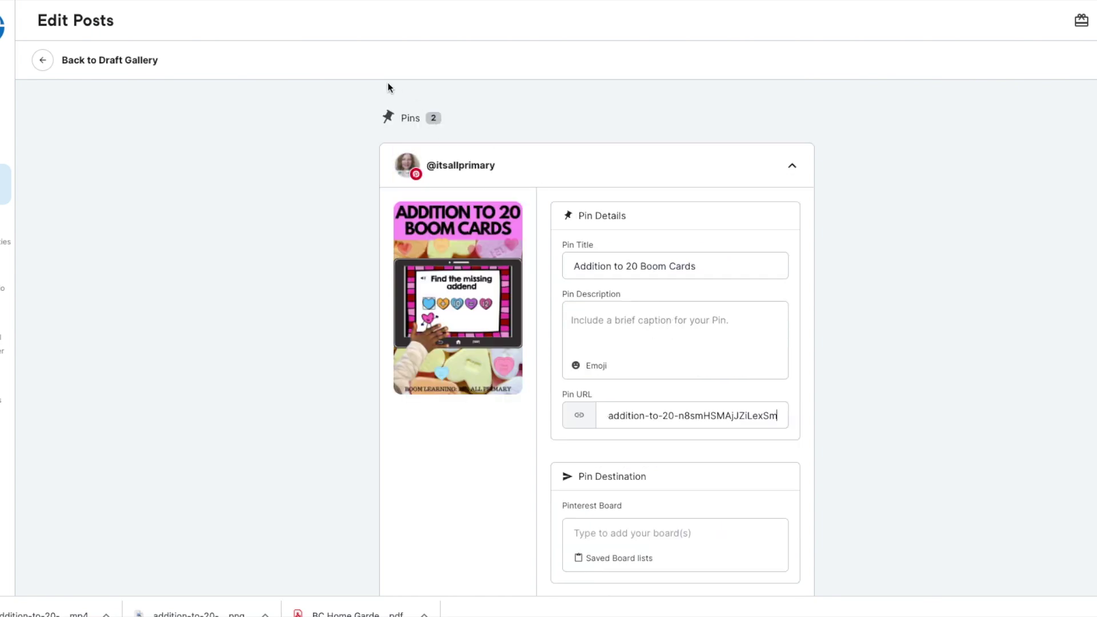
key("ctrl+Tab")
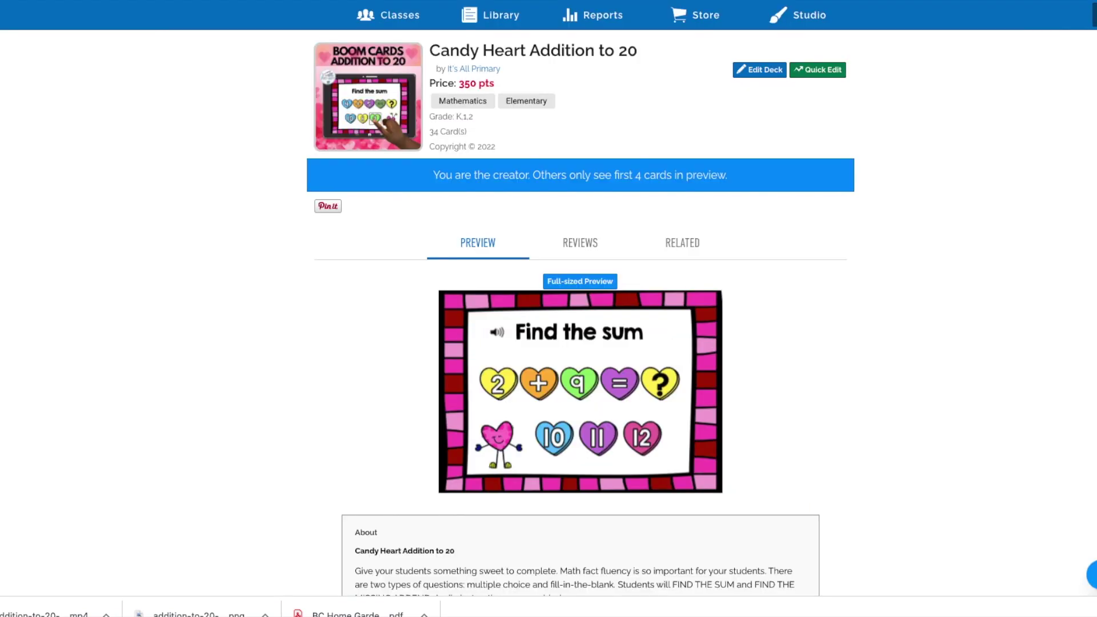
scroll(282, 223, "down", 3)
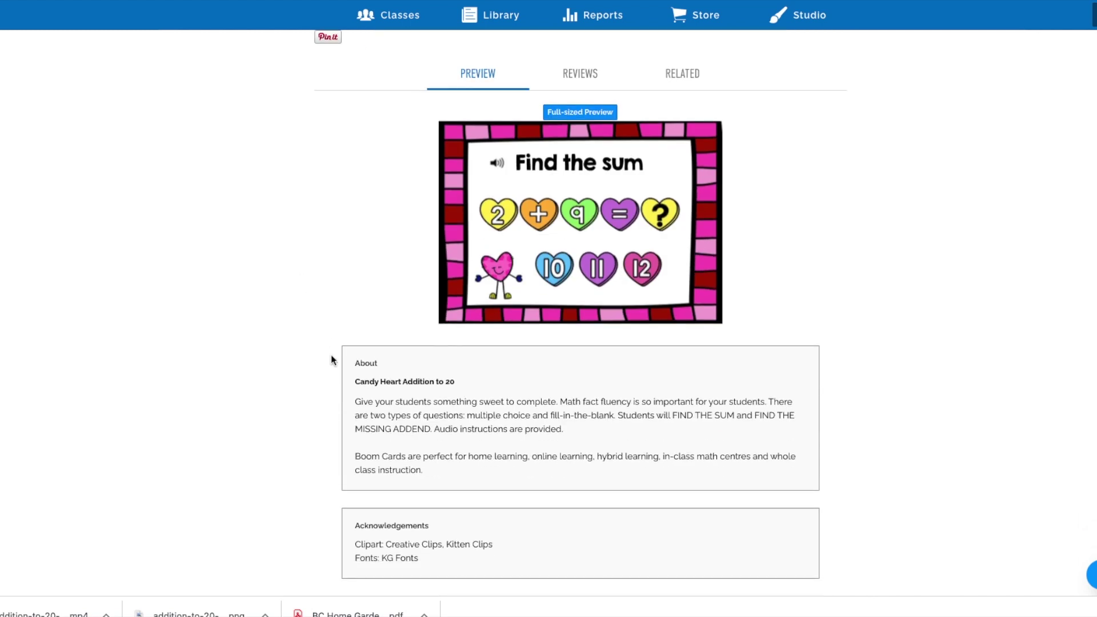
left_click_drag(355, 401, 452, 476)
key("ctrl+c")
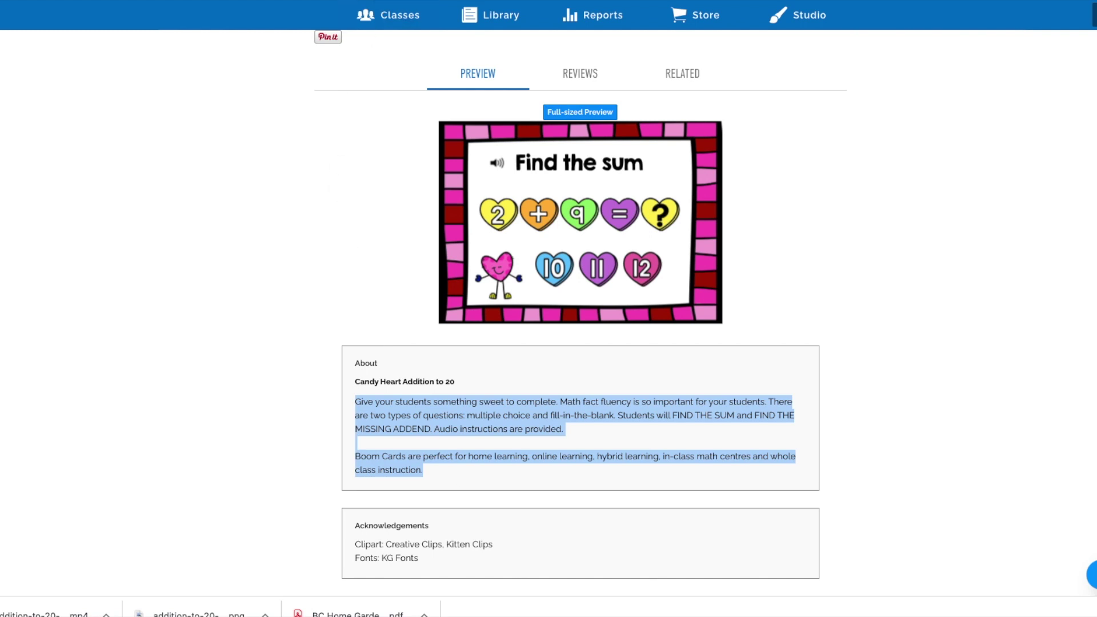
key("ctrl+Tab")
left_click(612, 316)
key("ctrl+v")
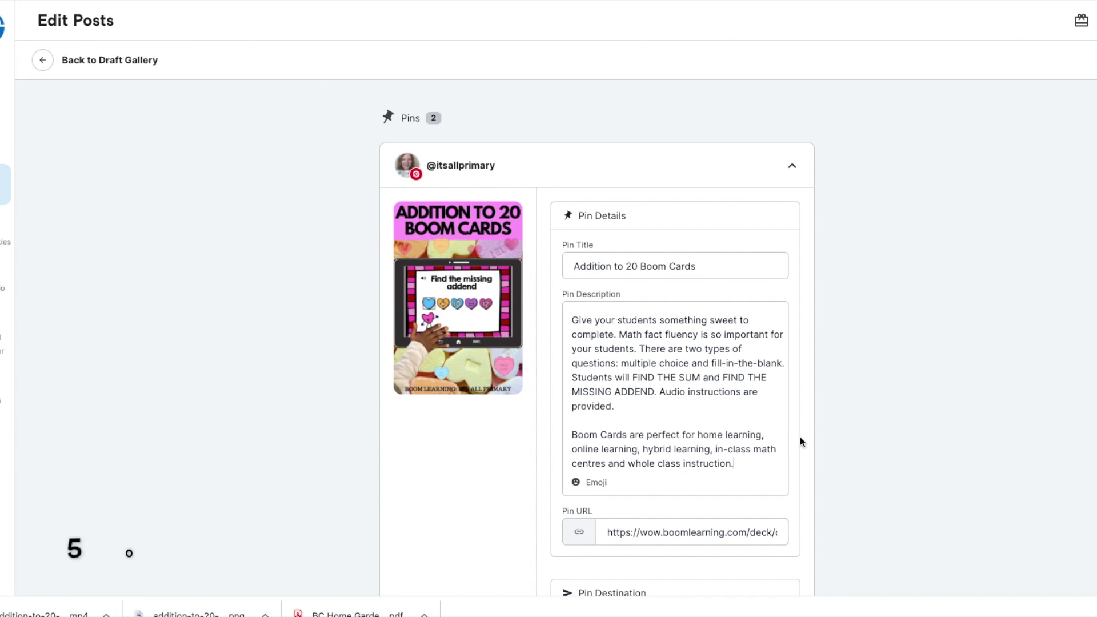
Set the video pin's destination to the boards in the saved Boom Cards board list.
scroll(811, 443, "down", 7)
scroll(810, 443, "up", 3)
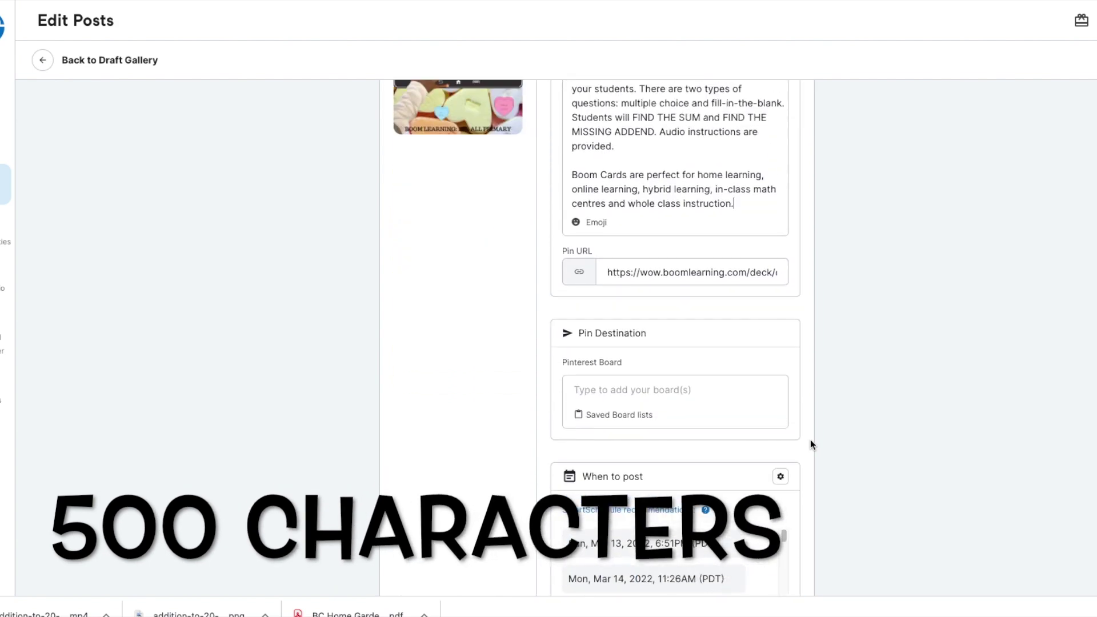
scroll(657, 412, "up", 3)
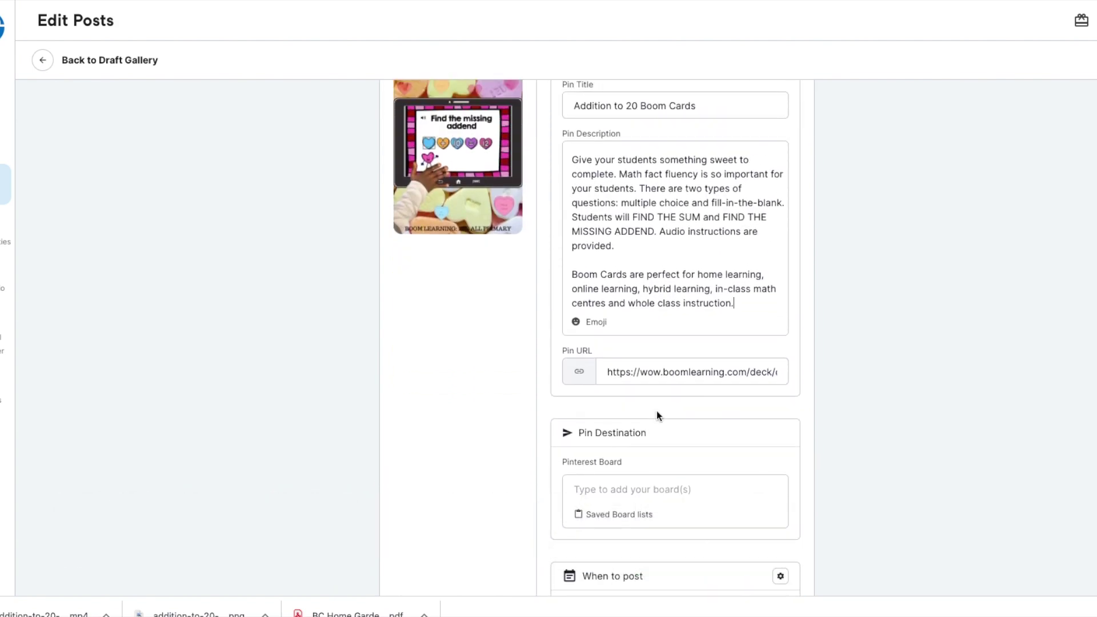
scroll(417, 323, "up", 4)
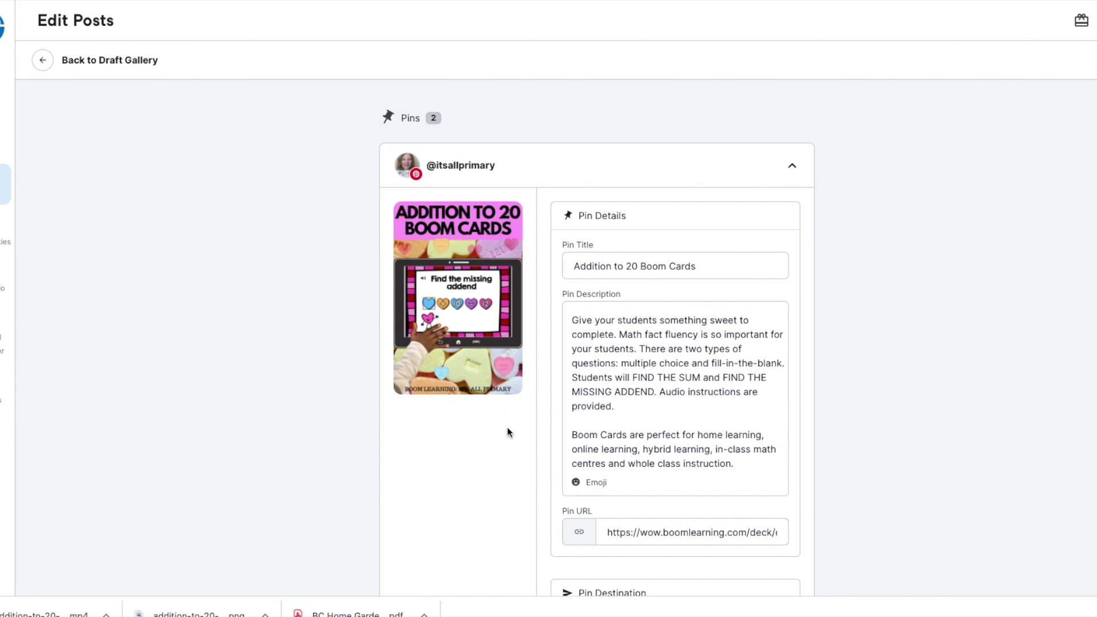
scroll(507, 431, "down", 6)
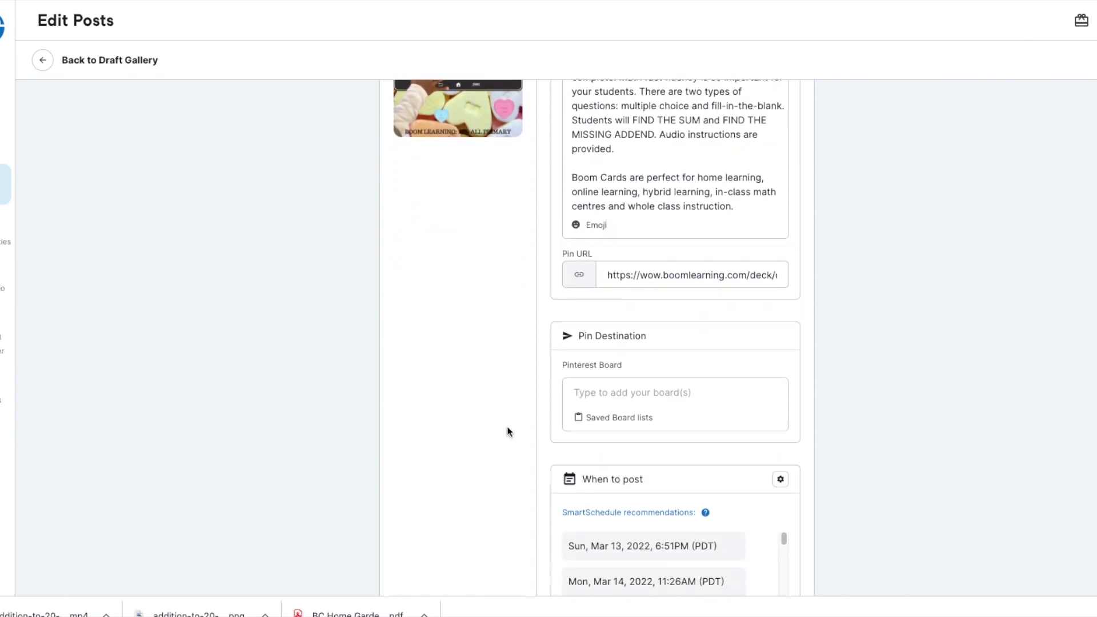
left_click(603, 395)
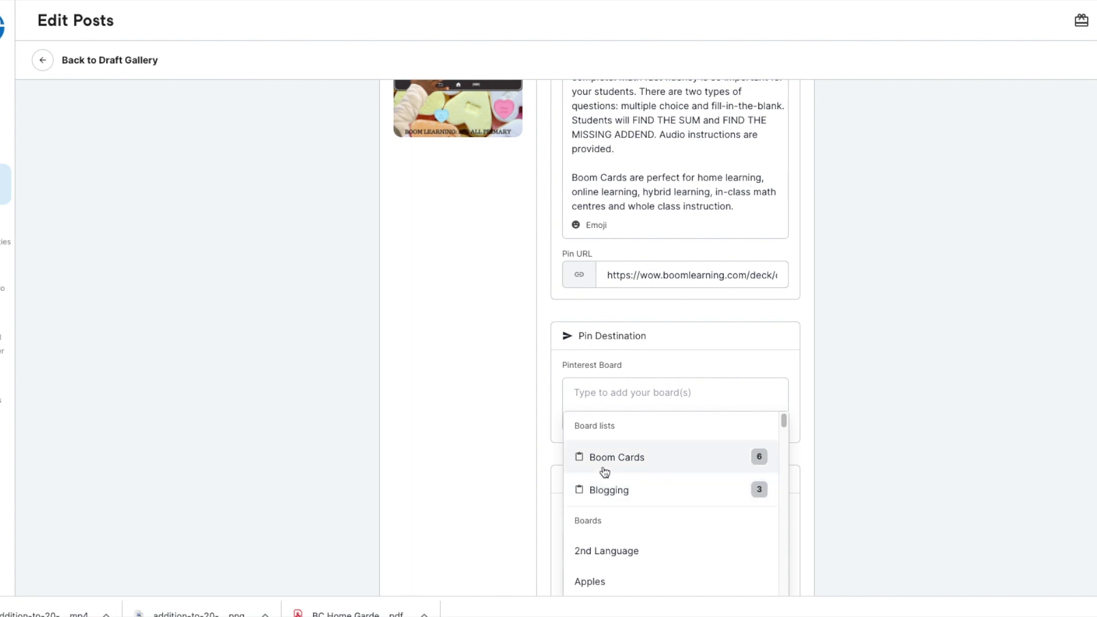
left_click(632, 462)
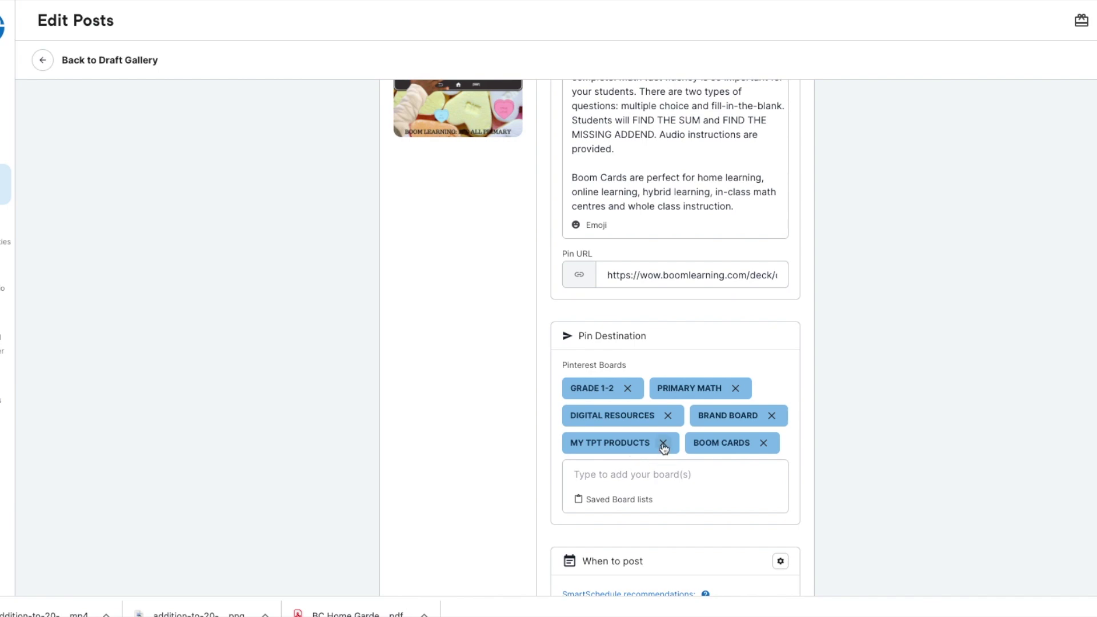
Remove the My TPT Products and Brand Board boards from the video pin's destinations.
scroll(480, 407, "up", 4)
scroll(480, 407, "down", 3)
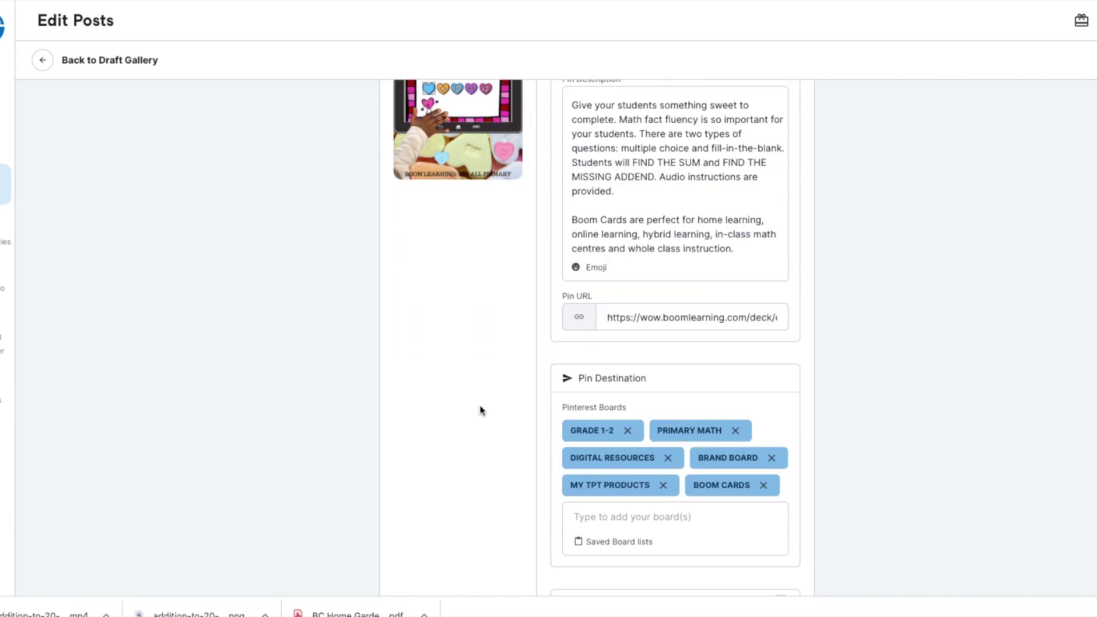
left_click(664, 486)
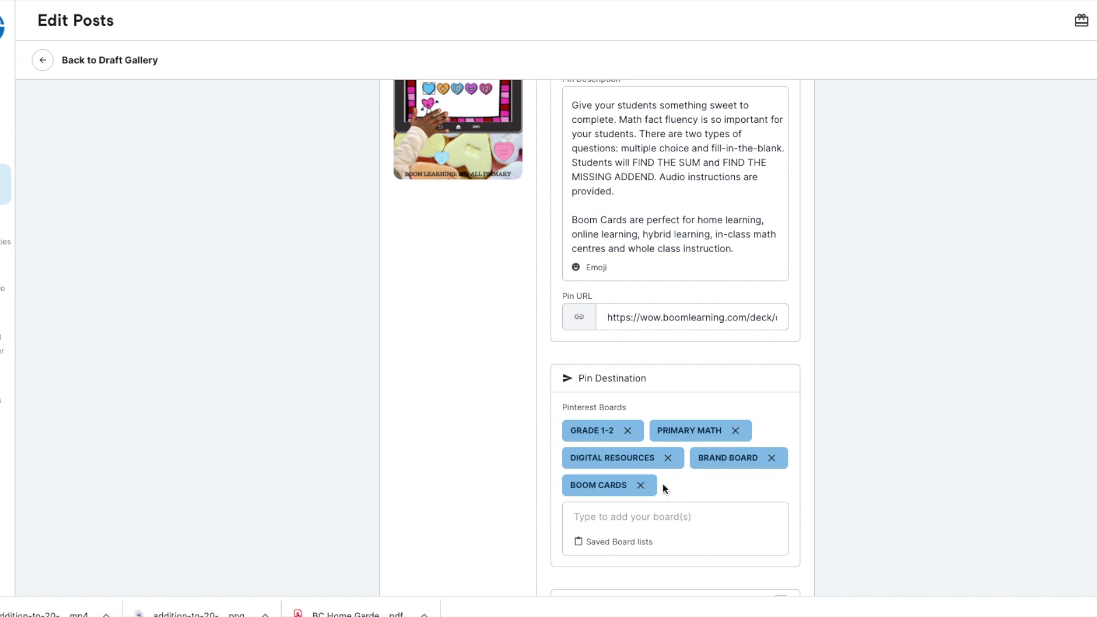
left_click(771, 458)
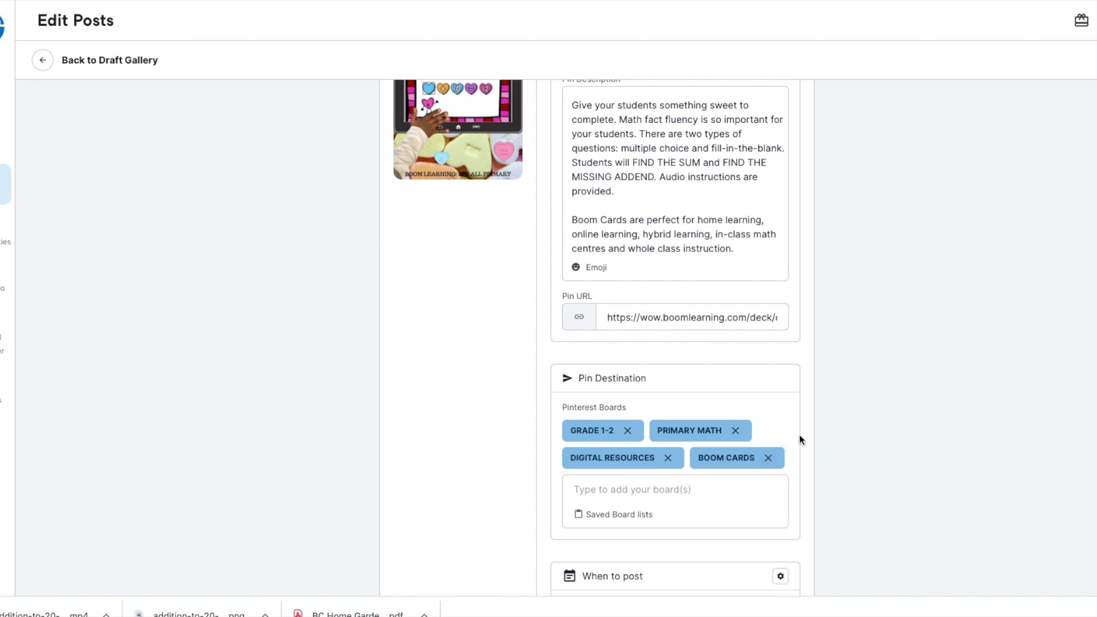
scroll(598, 317, "down", 3)
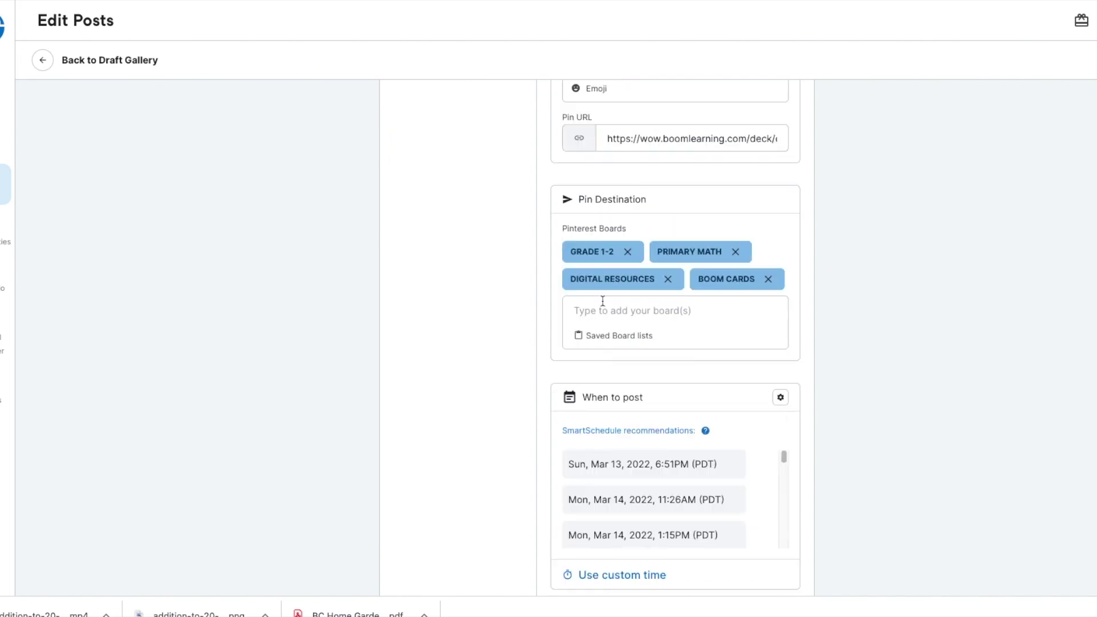
left_click(608, 303)
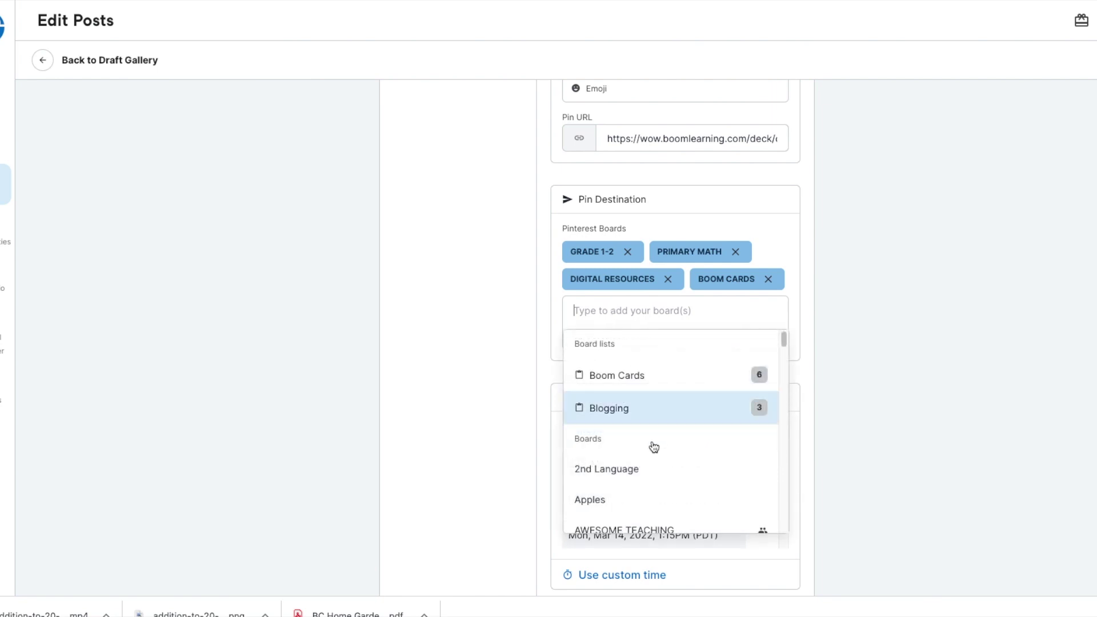
scroll(655, 441, "down", 4)
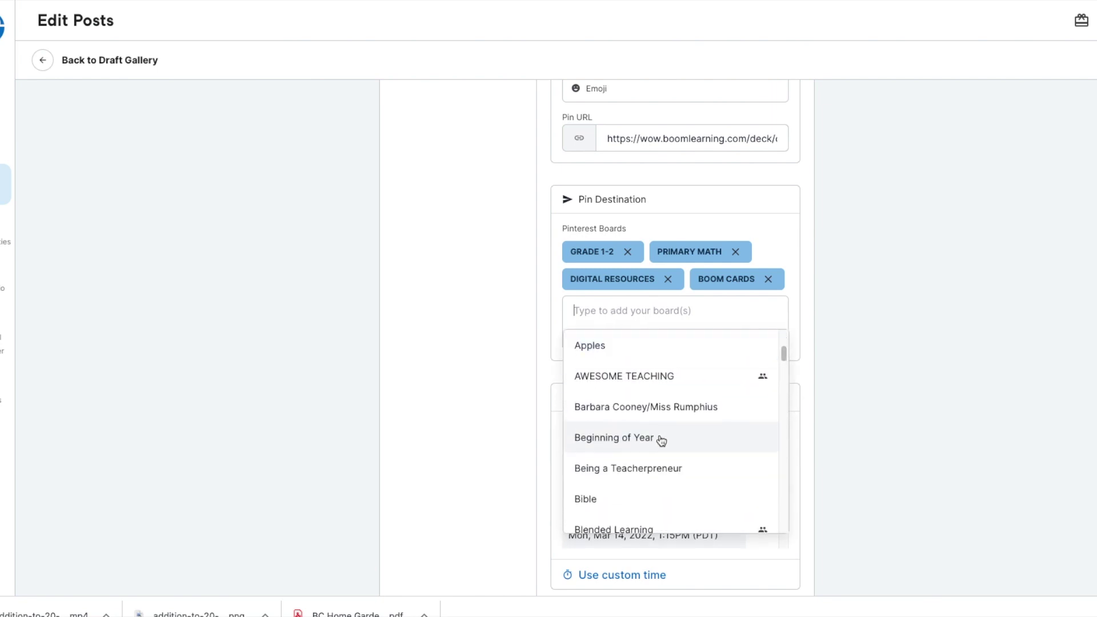
left_click(831, 375)
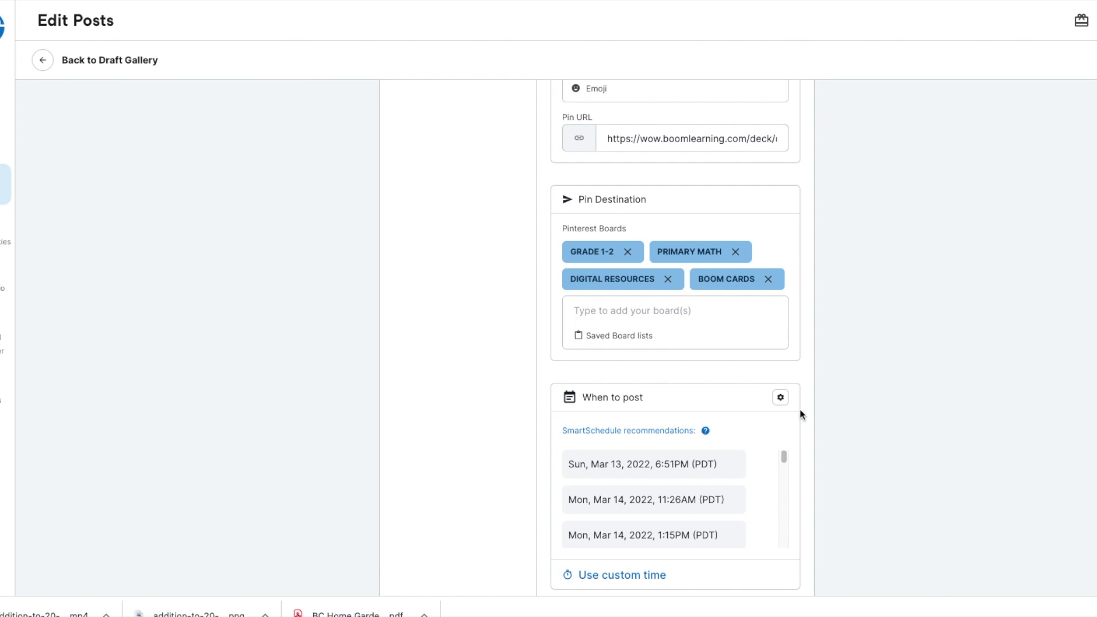
Schedule the video pin for Mon, Mar 14, 2022, 11:26AM (PDT) without contributing it to any community.
scroll(800, 409, "down", 3)
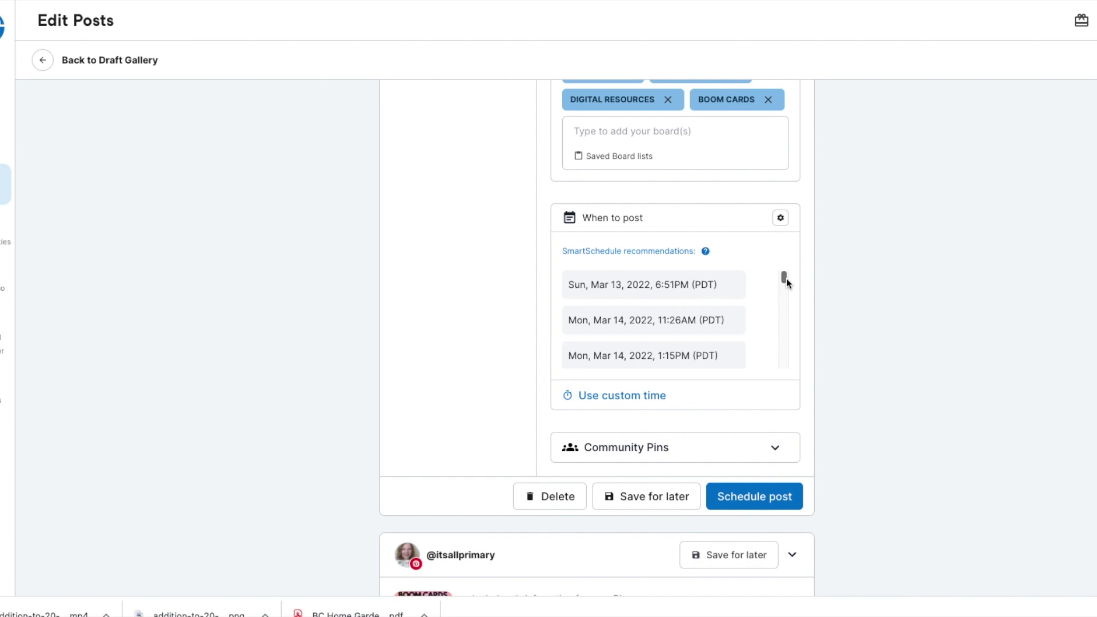
left_click(609, 329)
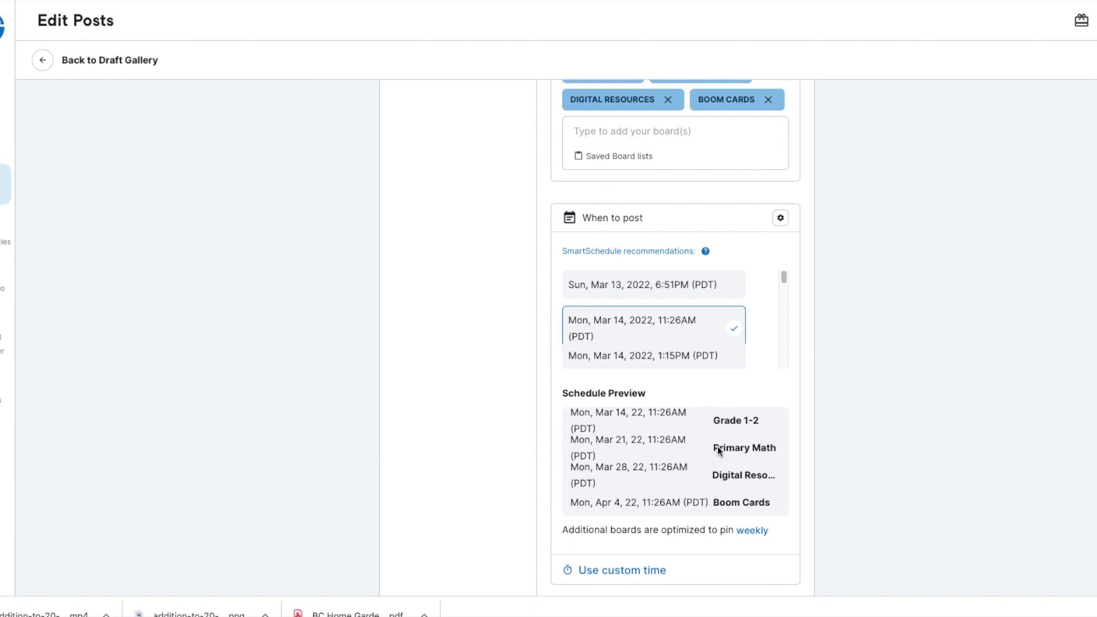
scroll(755, 423, "down", 2)
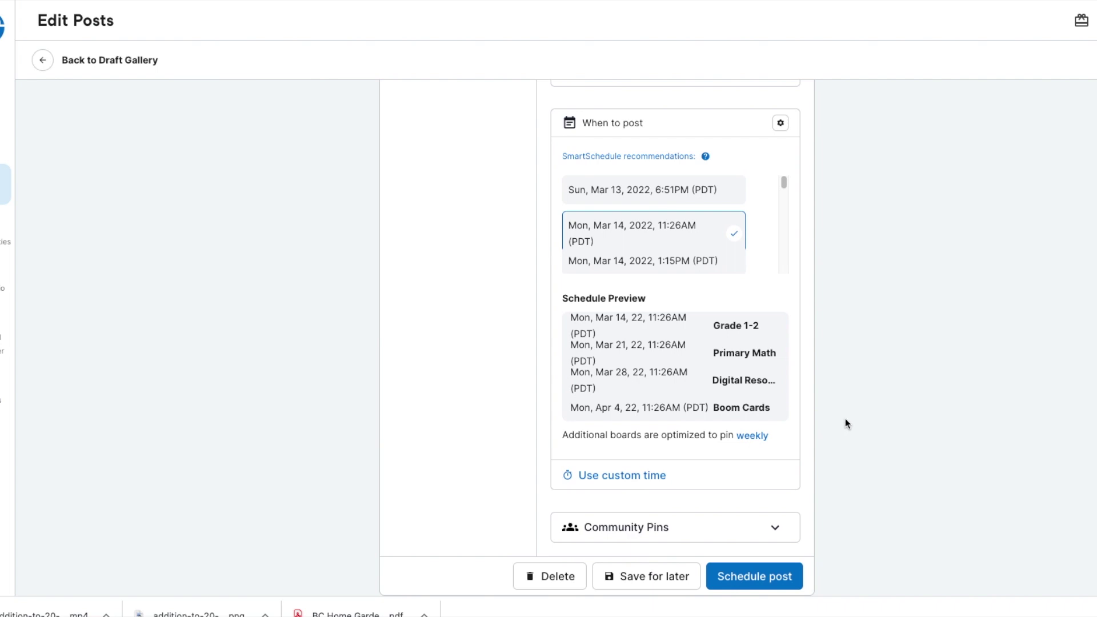
scroll(845, 422, "down", 2)
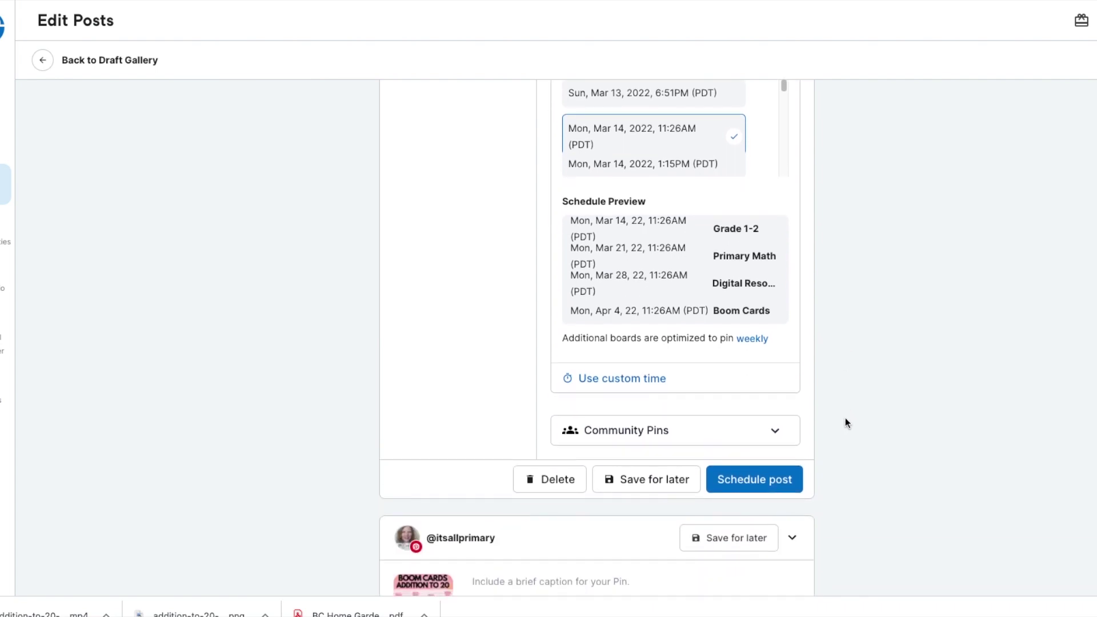
left_click(775, 431)
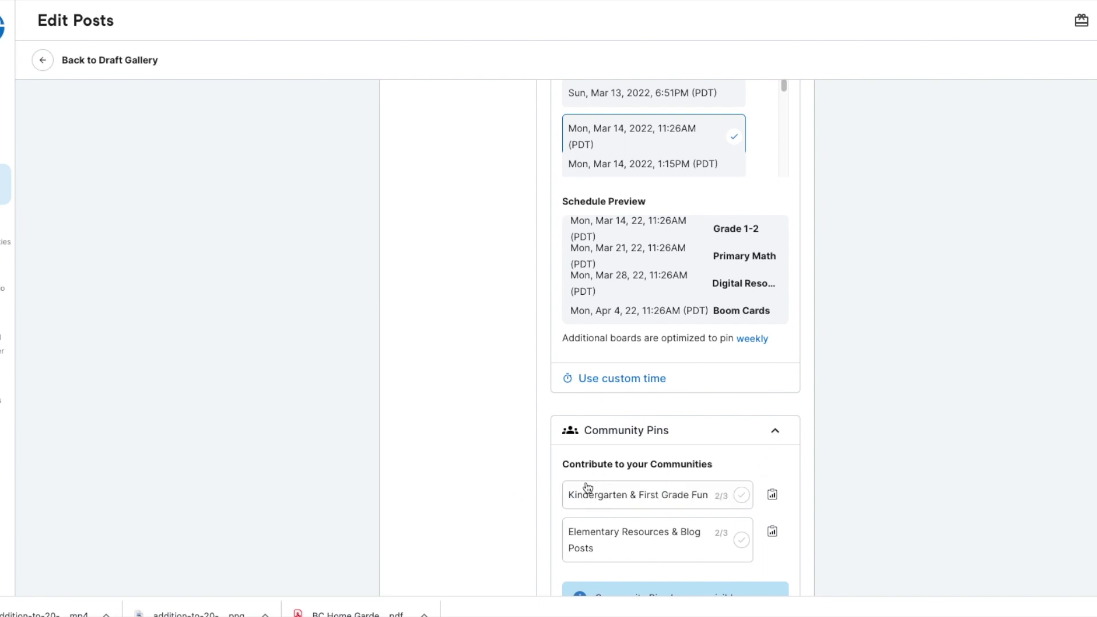
left_click(774, 431)
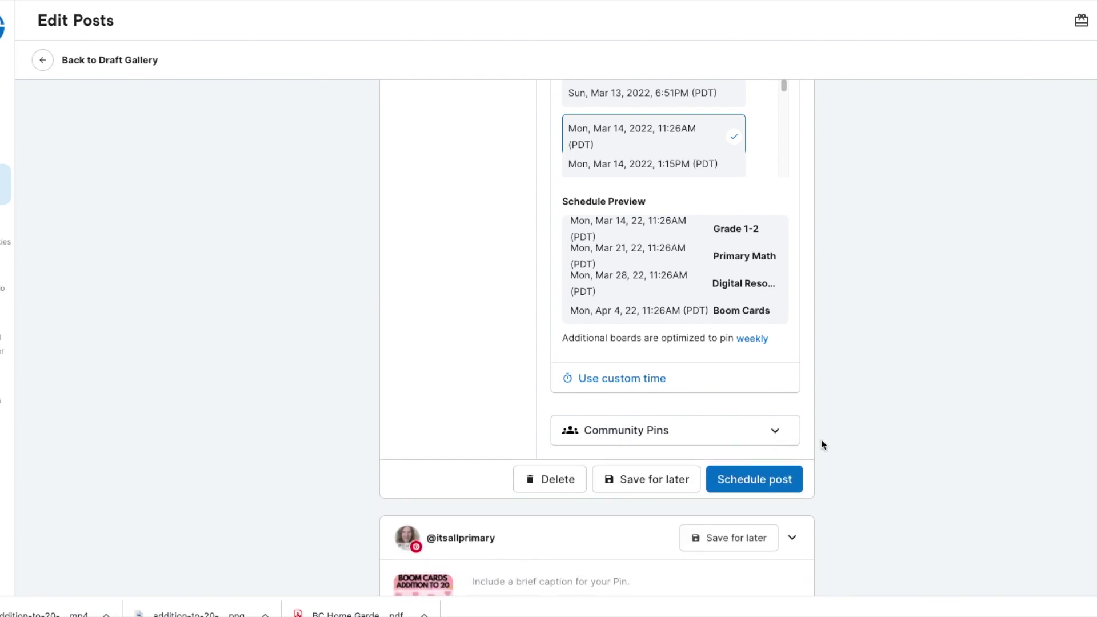
left_click(754, 480)
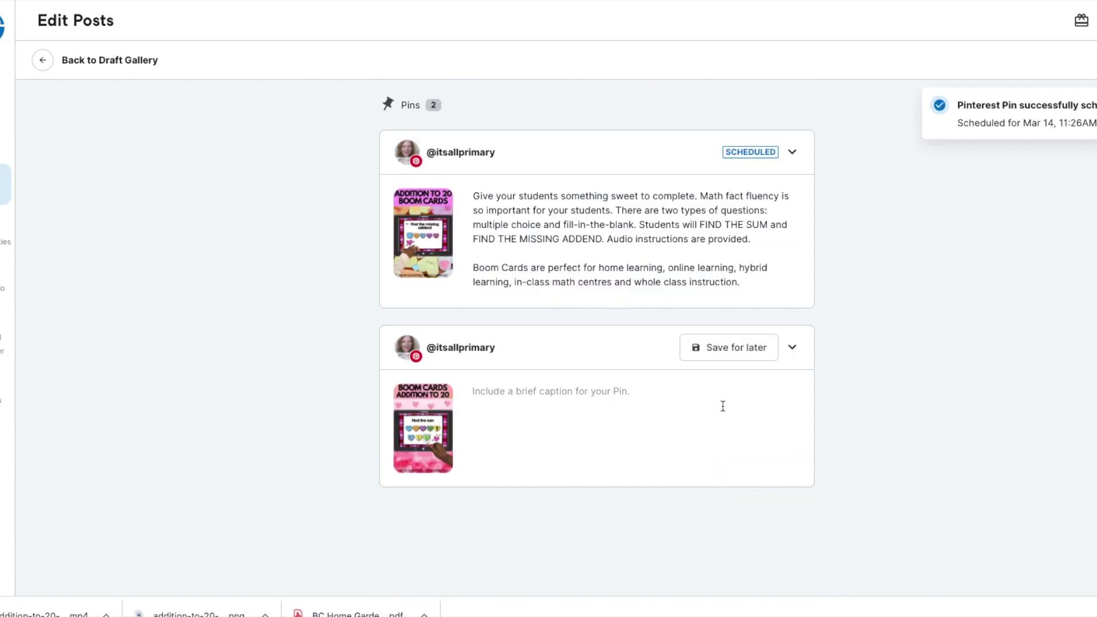
Change the title of the remaining image pin to "Boom Cards Addition to 20".
left_click(559, 387)
left_click_drag(575, 451, 656, 457)
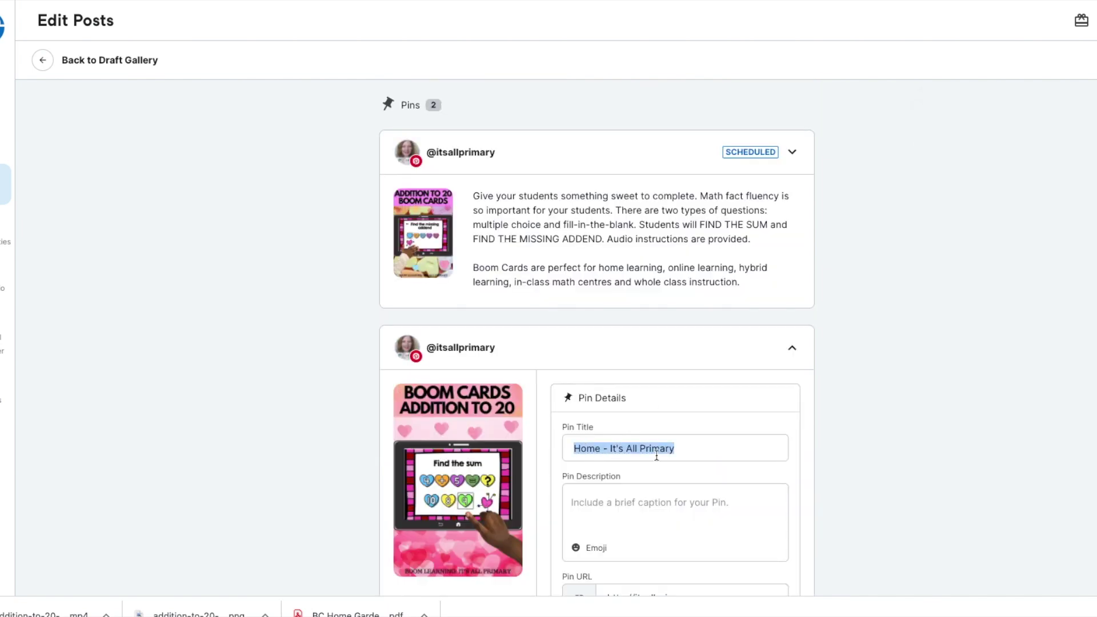
type("Boom Cards Addition to 20")
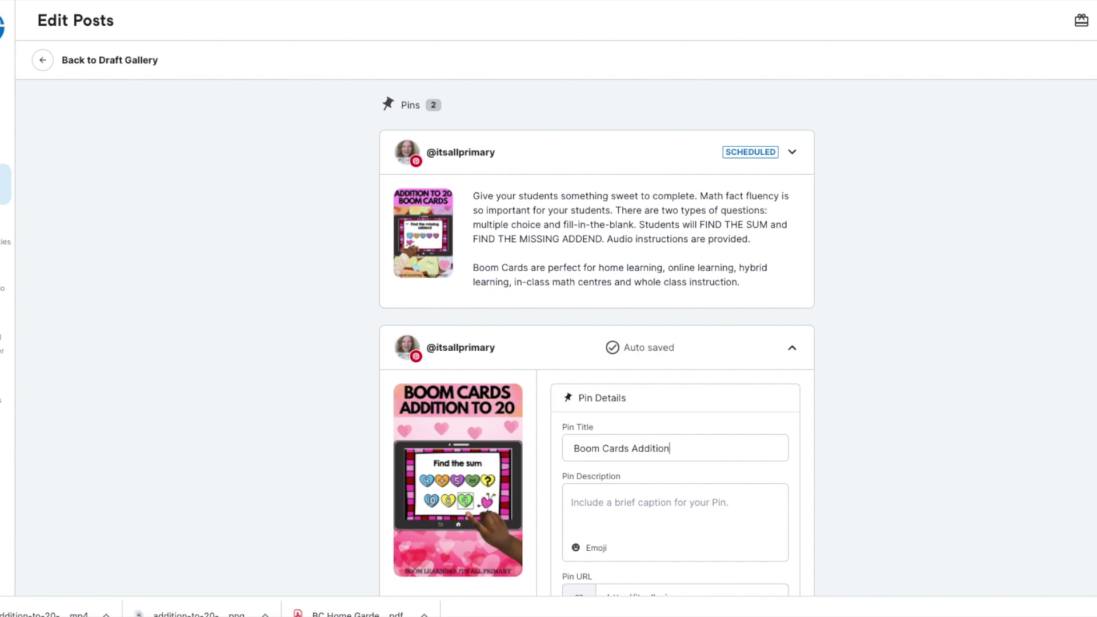
Copy the scheduled video pin's description into the image pin and open it with the question "Do your students like candy hearts?".
scroll(686, 456, "down", 1)
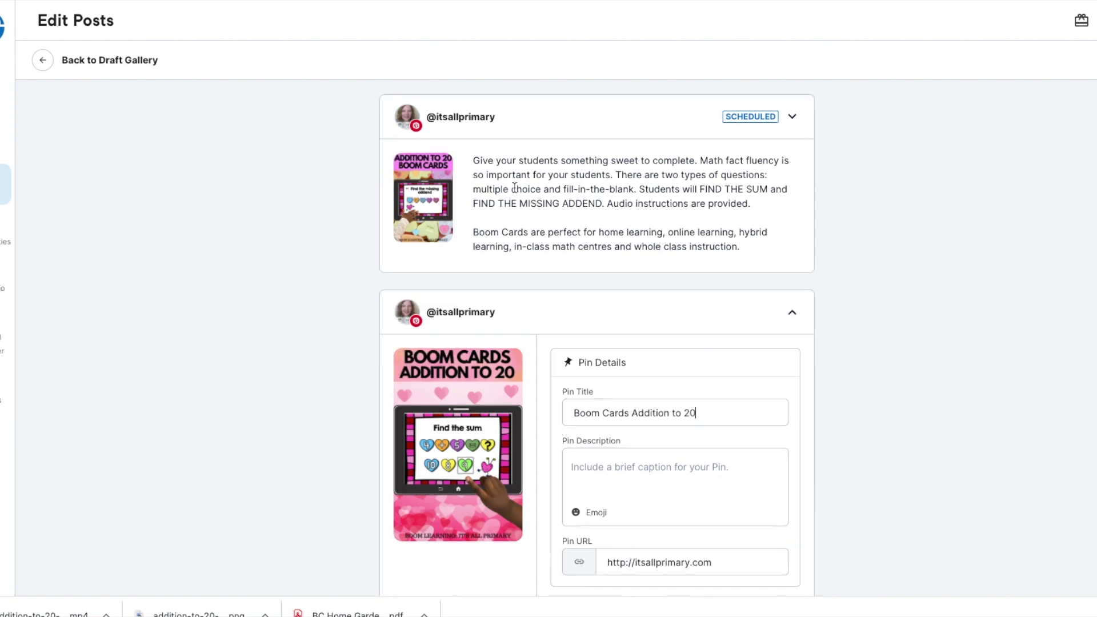
left_click(475, 159)
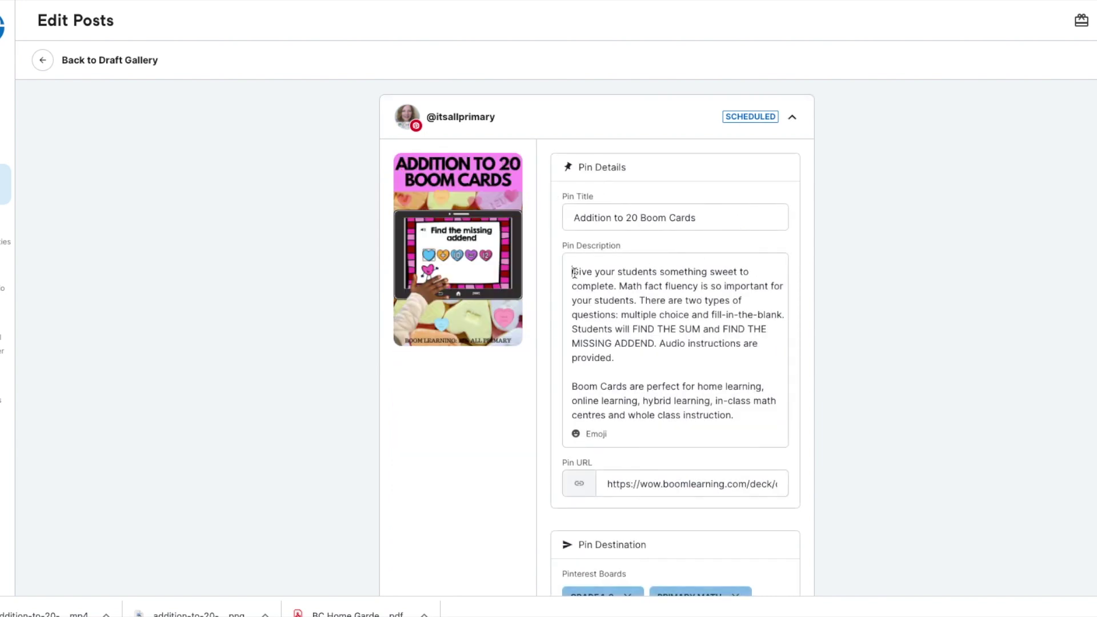
left_click_drag(573, 272, 746, 415)
key("ctrl+c")
scroll(759, 274, "down", 8)
scroll(759, 273, "up", 2)
scroll(759, 273, "down", 8)
scroll(759, 273, "down", 7)
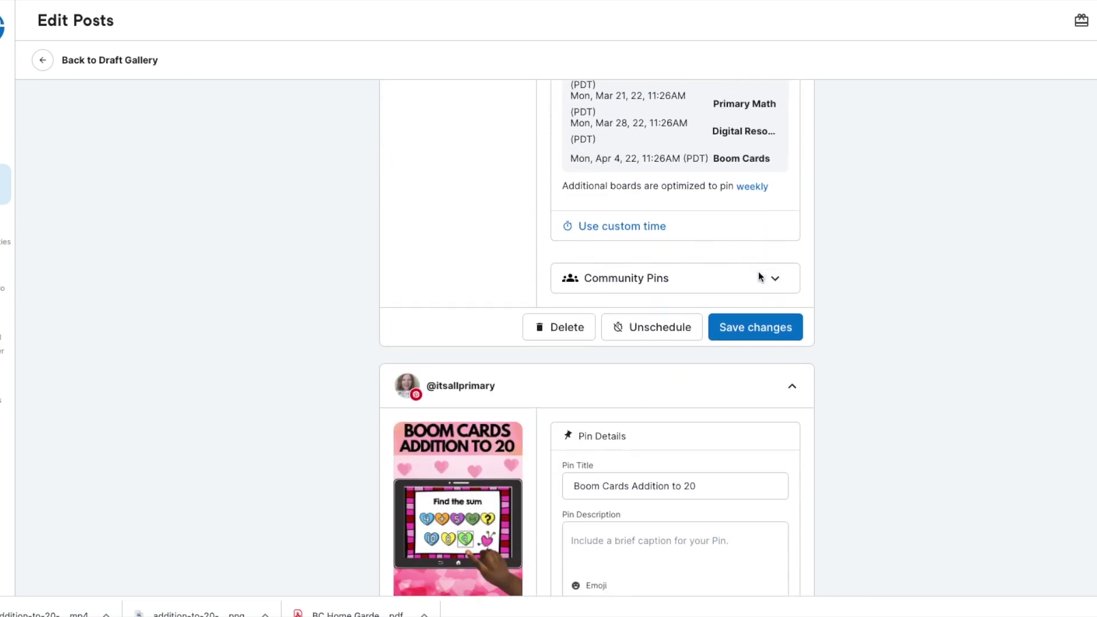
left_click(760, 272)
key("ctrl+v")
type("Do your students like candy hearts")
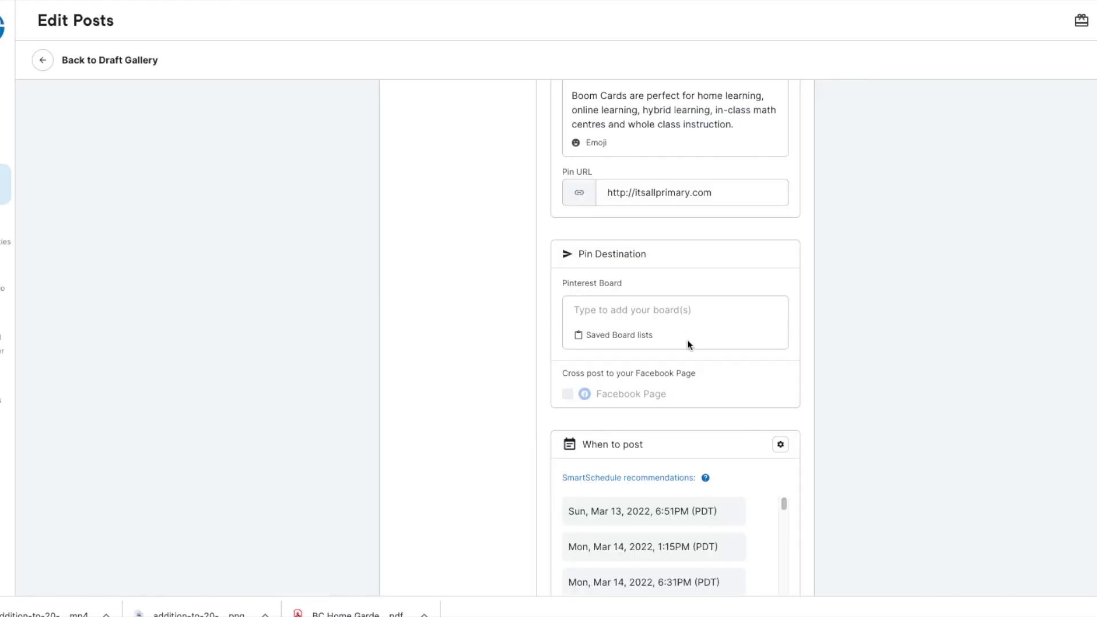
Replace the image pin's URL with the Boom Learning deck link and add the boards from the saved Boom Cards list.
triple_click(691, 192)
key("ctrl+v")
left_click(662, 312)
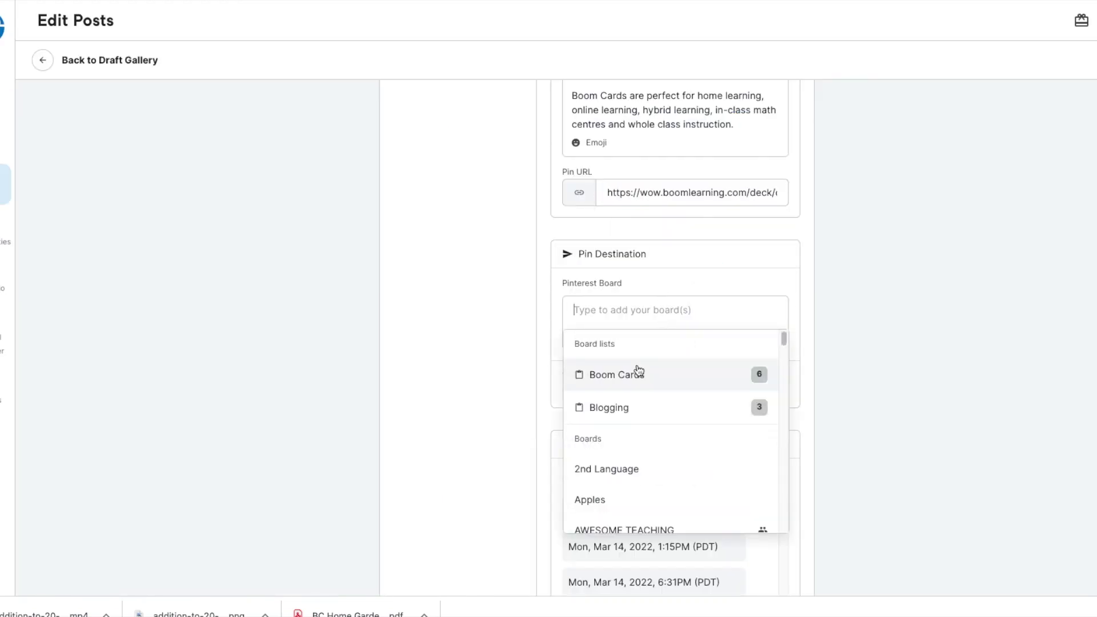
left_click(633, 378)
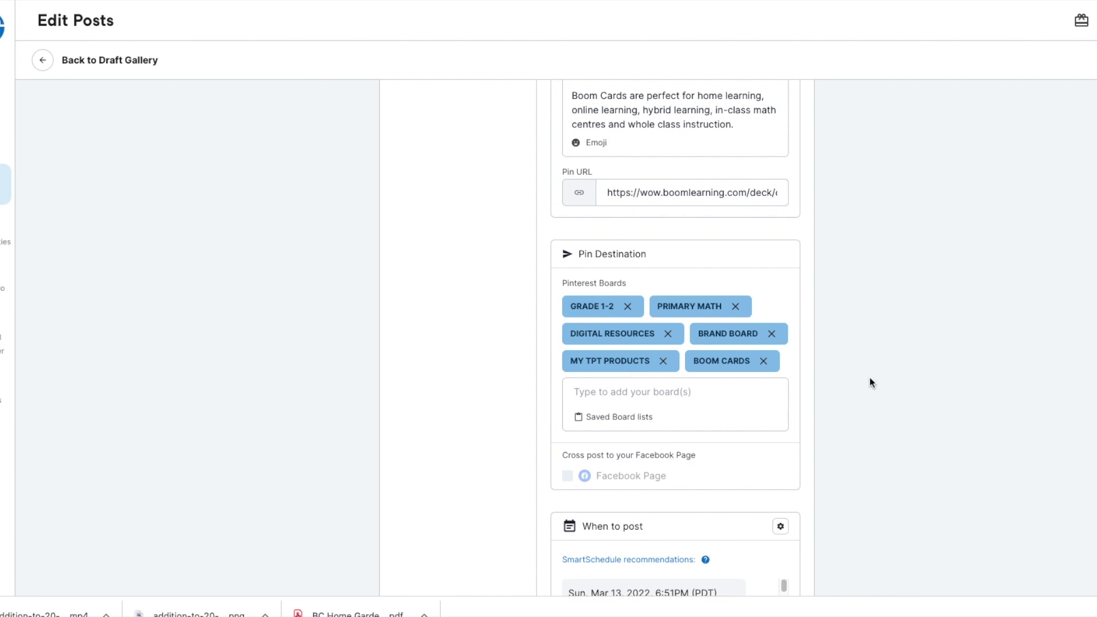
Replace the image pin's Grade 1-2 board with Grade 1, and add the Awesome Teaching and K-3 Math boards.
left_click(628, 307)
left_click(657, 393)
type("Grade")
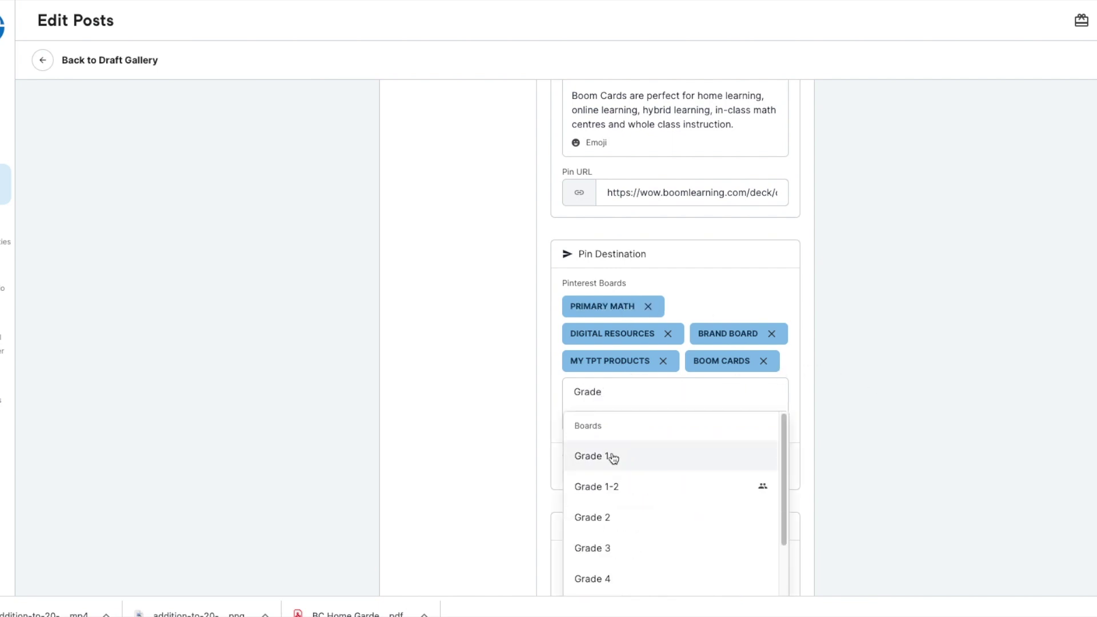
left_click(619, 456)
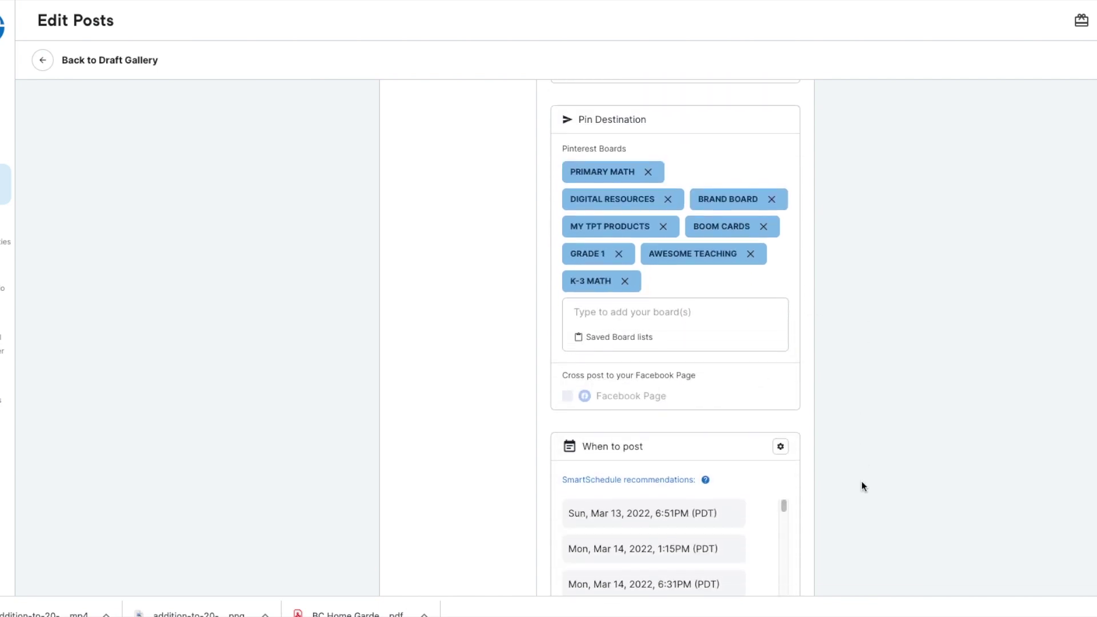
scroll(863, 486, "up", 4)
scroll(863, 486, "down", 3)
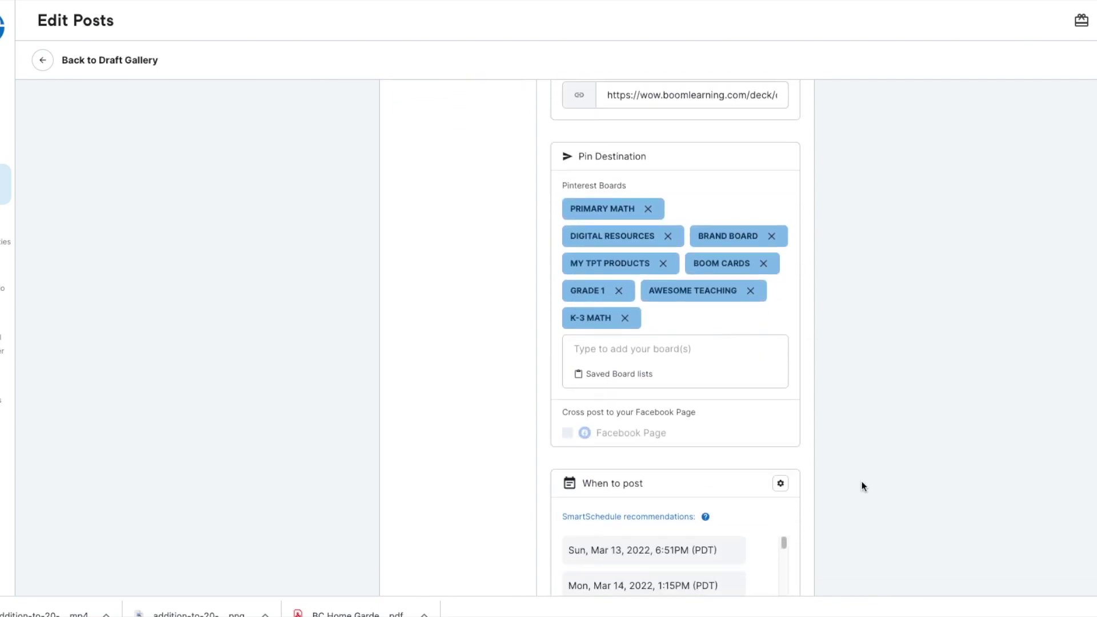
scroll(852, 477, "up", 1)
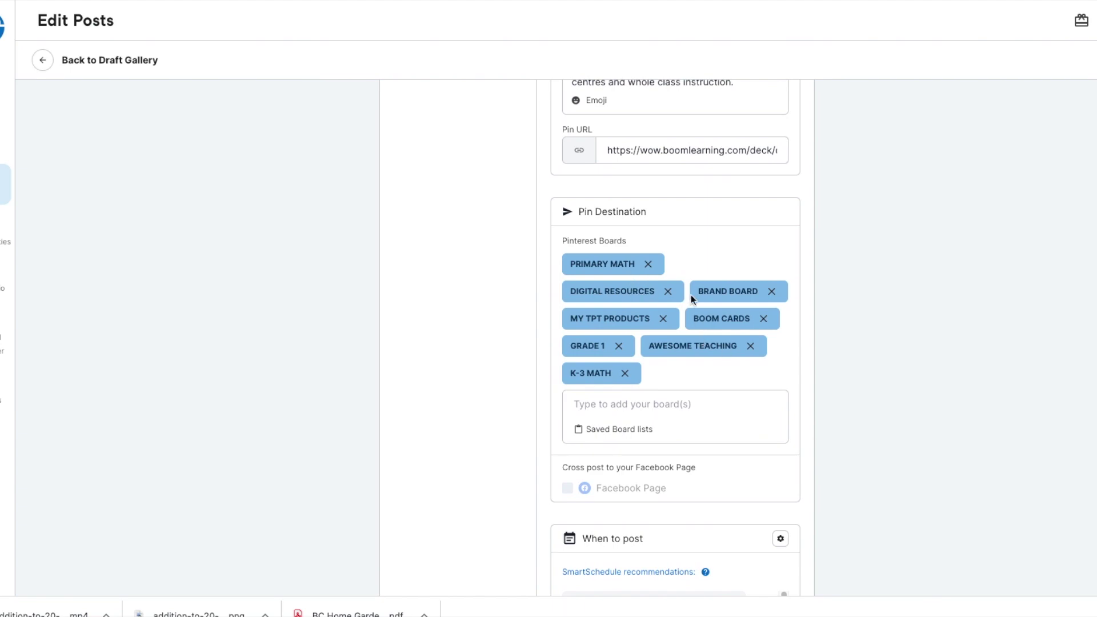
scroll(872, 366, "down", 1)
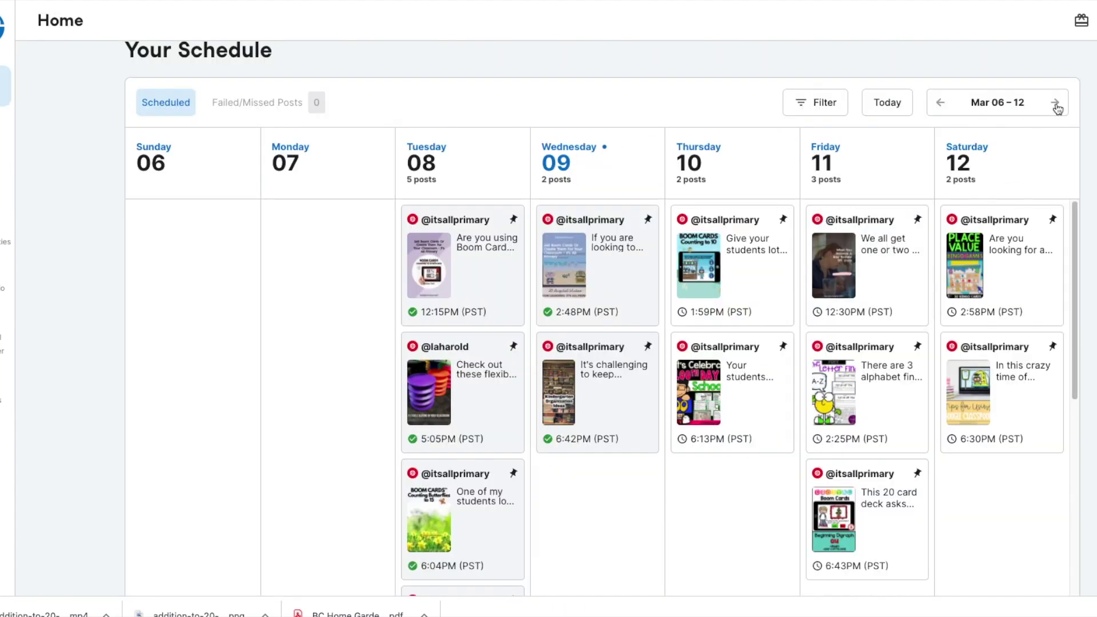
Review the scheduled pins week by week from March 13 to April 9.
left_click(1056, 103)
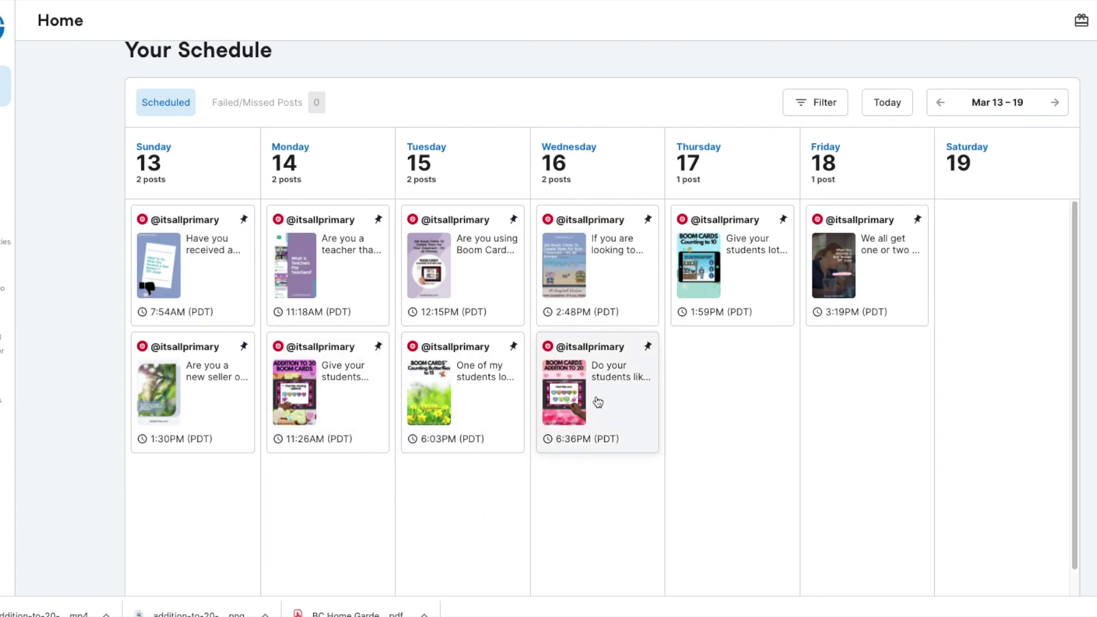
left_click(1056, 103)
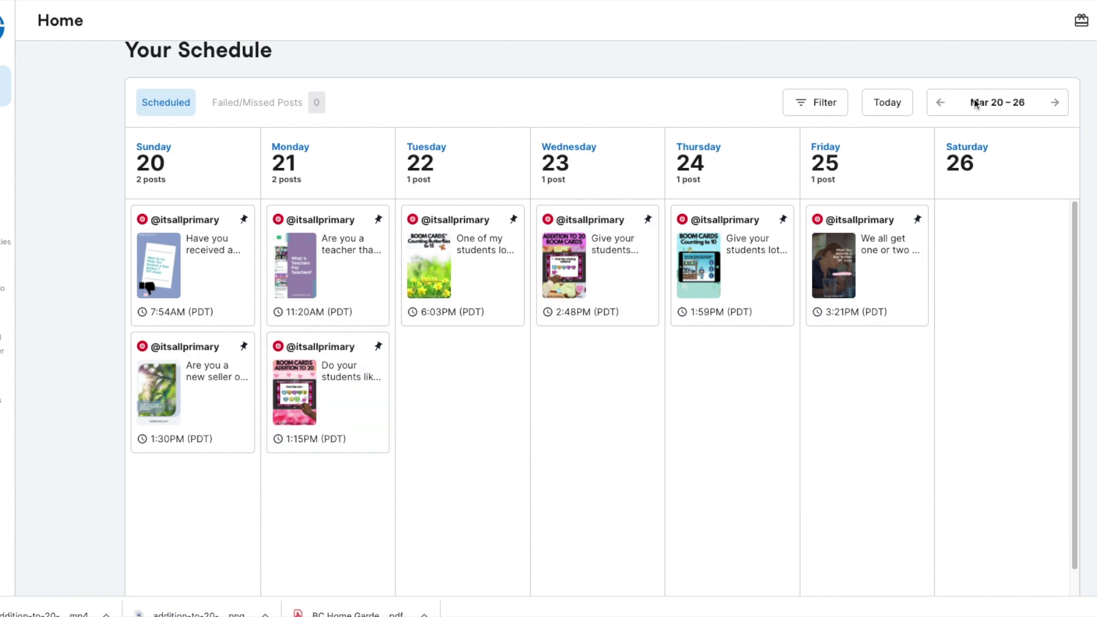
left_click(941, 104)
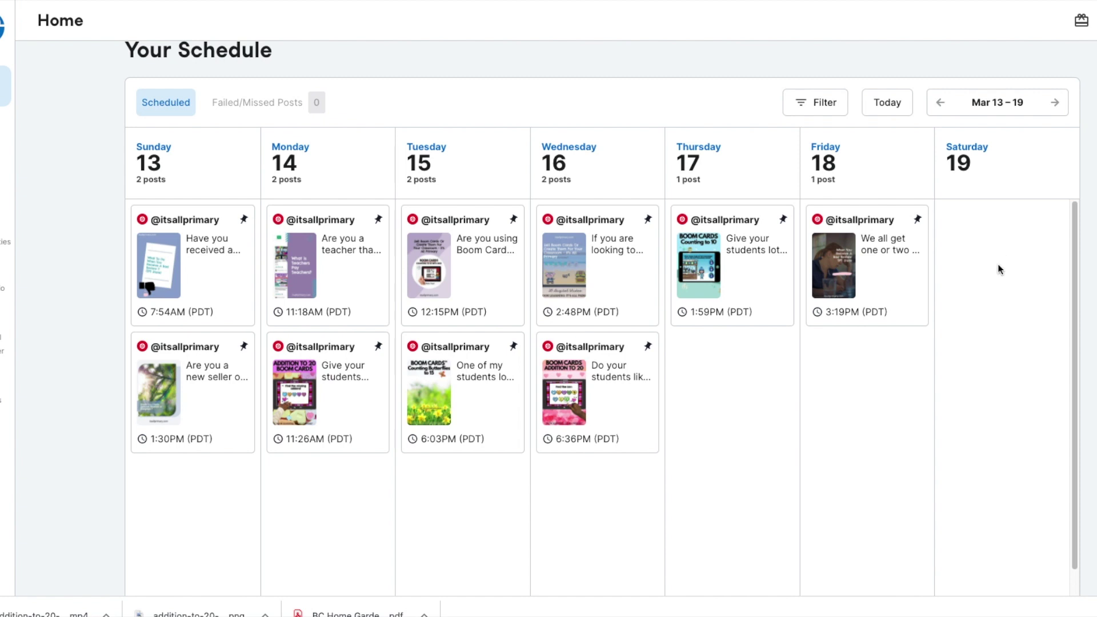
left_click(1055, 103)
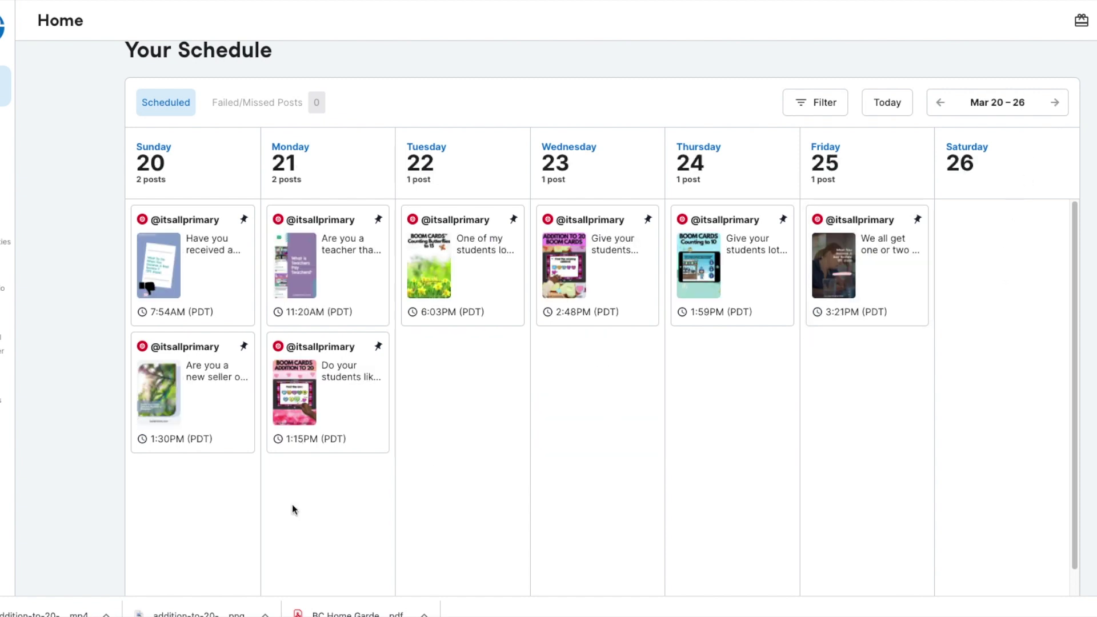
left_click(1057, 106)
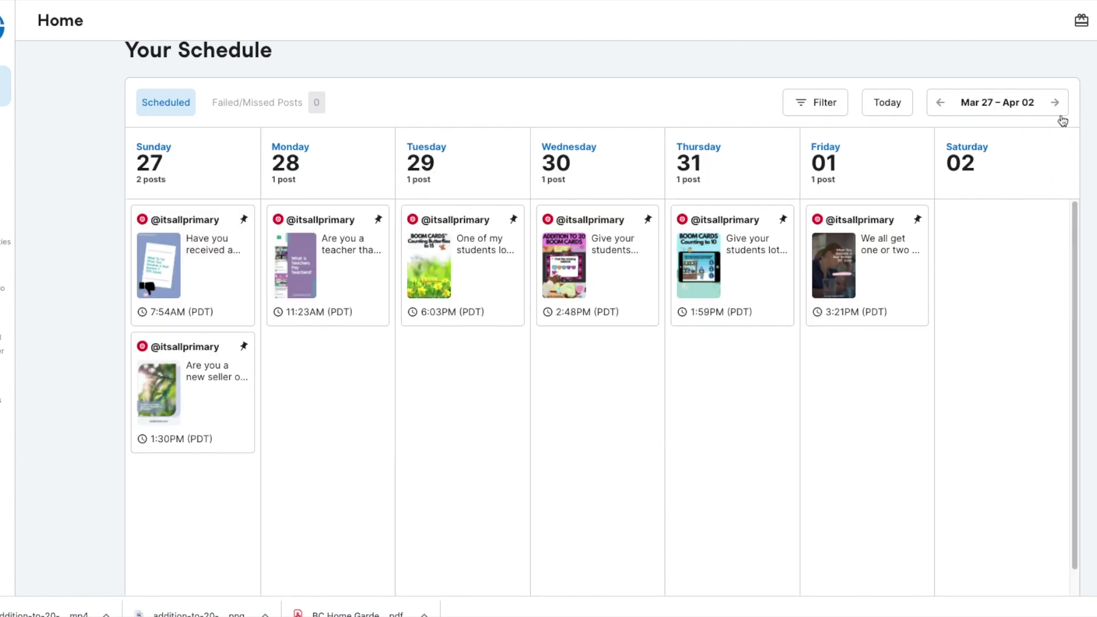
left_click(1056, 105)
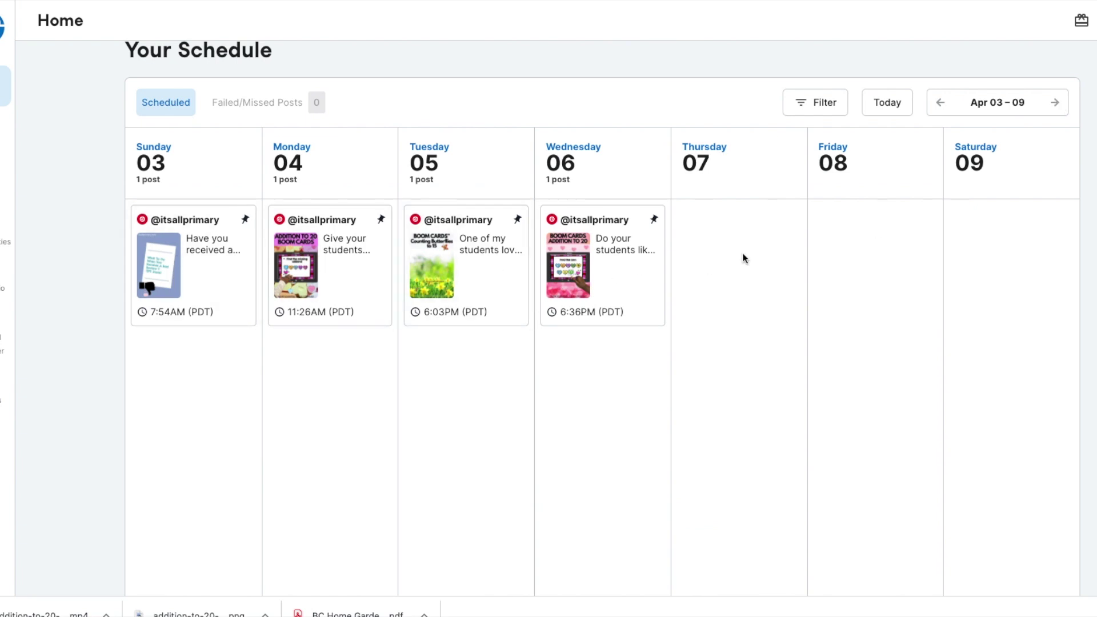
Return to the March 6–12 week of the schedule and look over its published and upcoming pins.
scroll(744, 255, "up", 2)
left_click(937, 184)
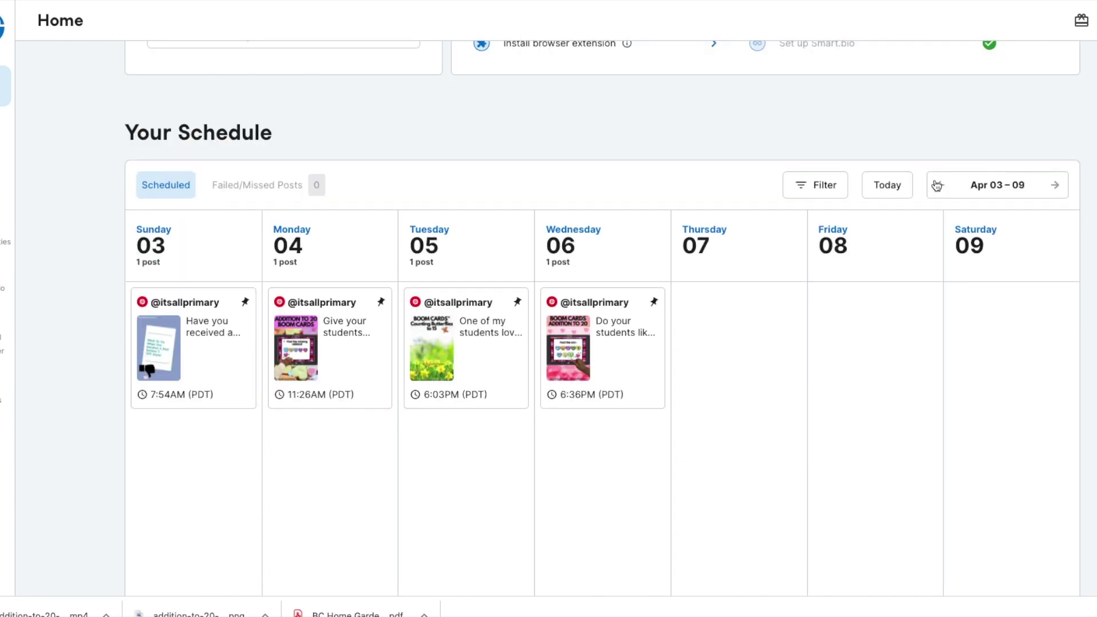
left_click(937, 185)
left_click(938, 185)
left_click(938, 186)
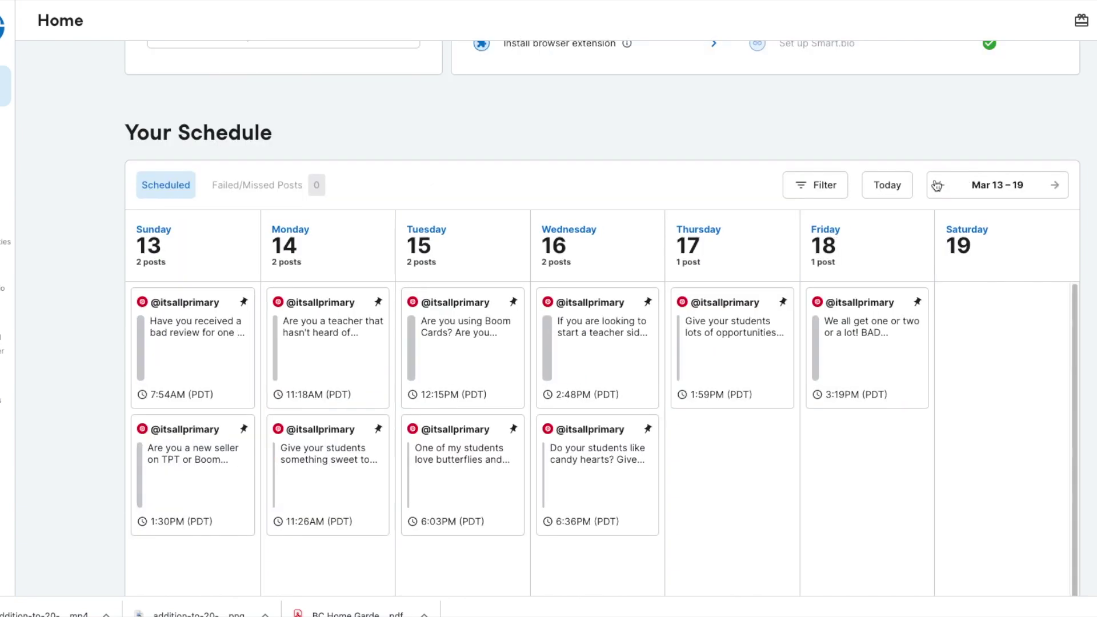
left_click(938, 185)
left_click_drag(715, 350, 744, 348)
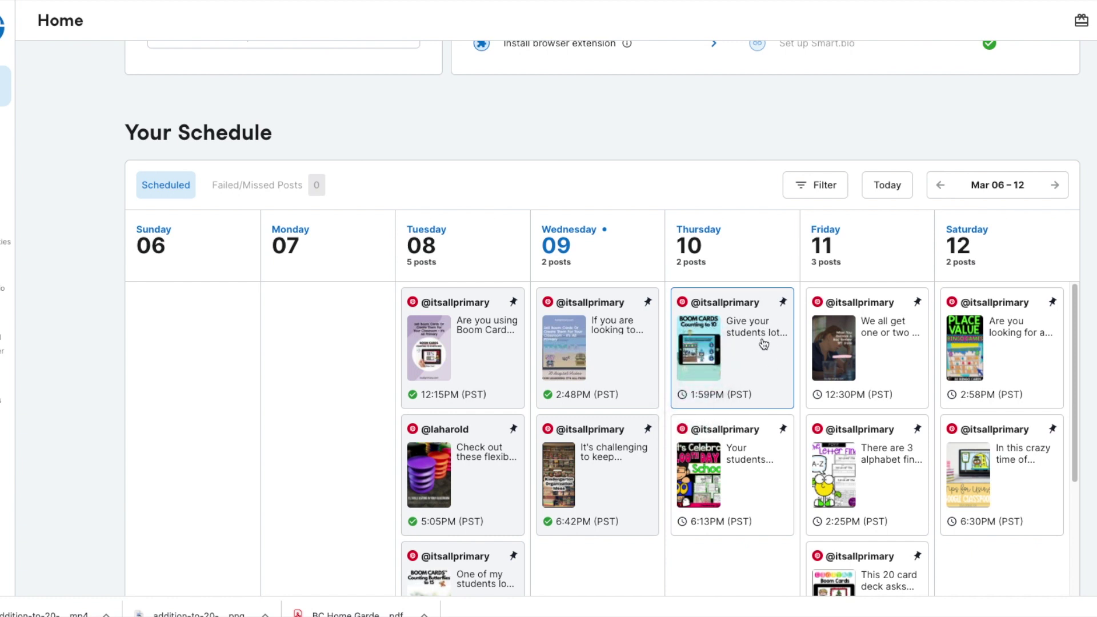
left_click(755, 343)
left_click(754, 372)
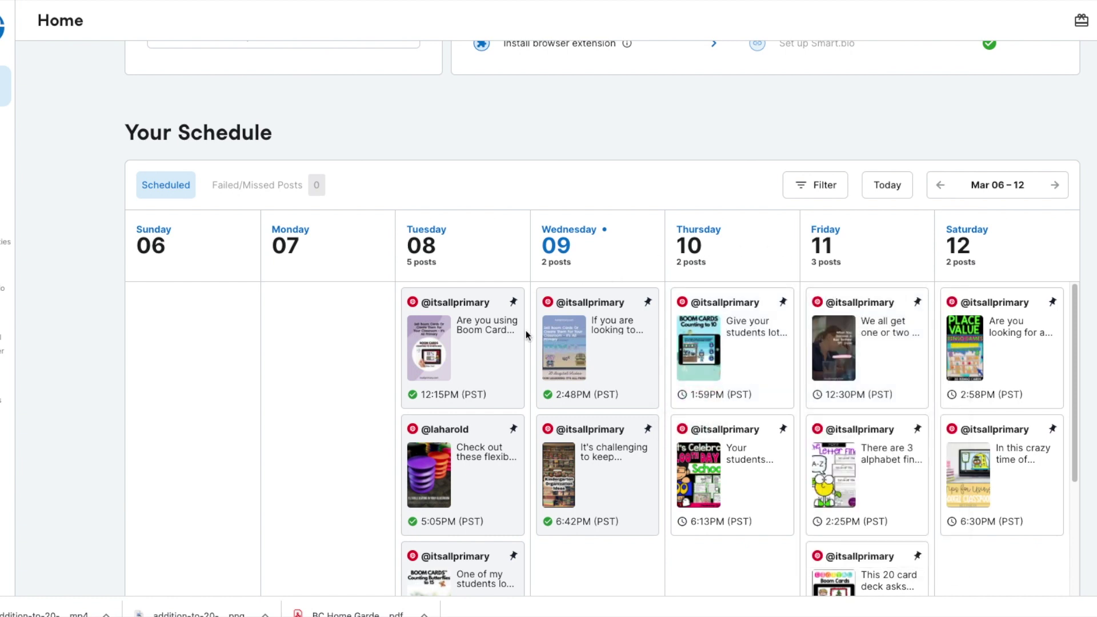
scroll(602, 343, "down", 3)
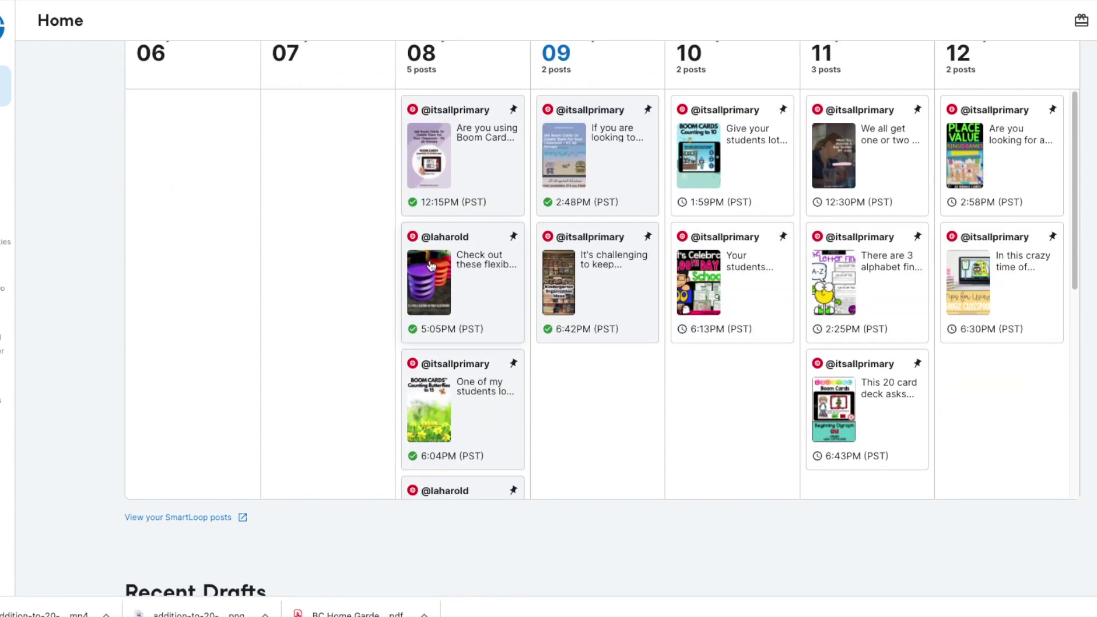
scroll(456, 261, "down", 1)
scroll(456, 261, "down", 5)
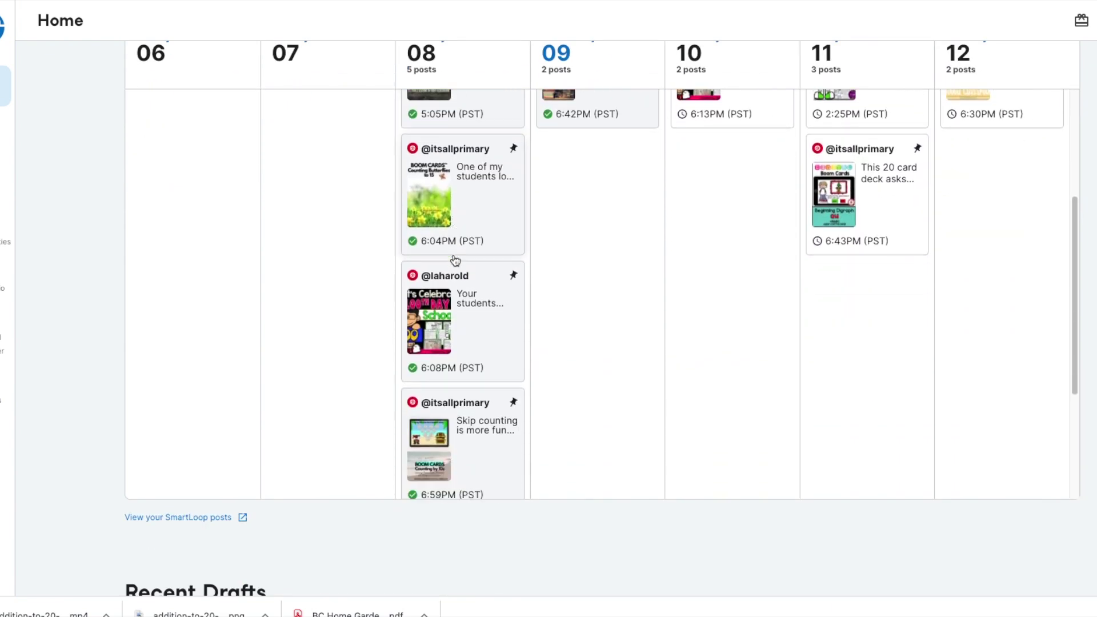
scroll(456, 260, "up", 5)
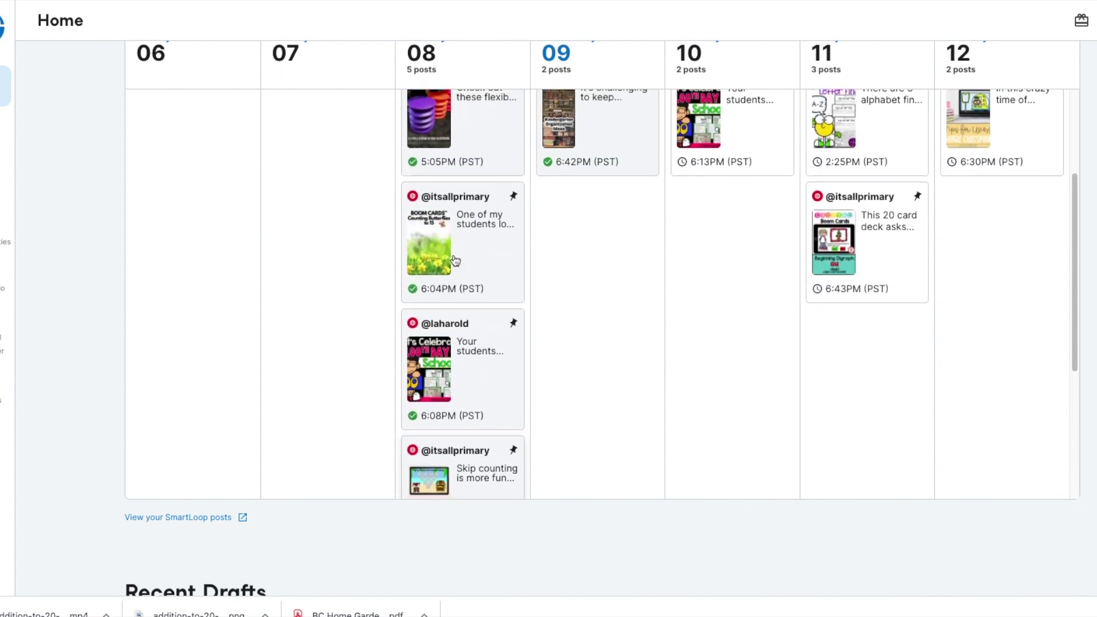